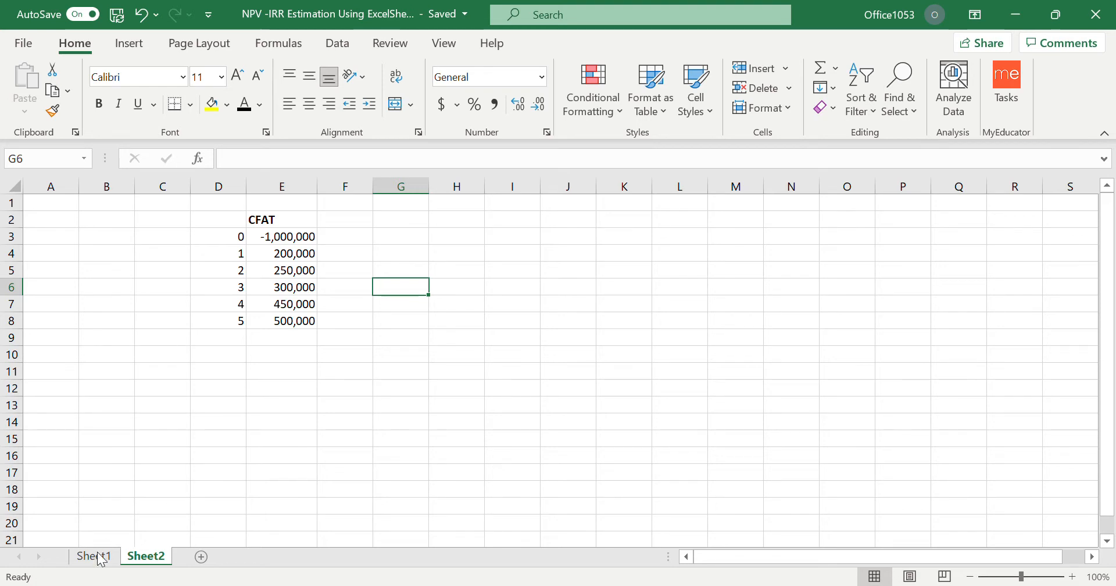
# Check the worked example on Sheet1, then label C3 on Sheet2 "initial investment" and widen column C to fit the text.
pyautogui.click(93, 555)
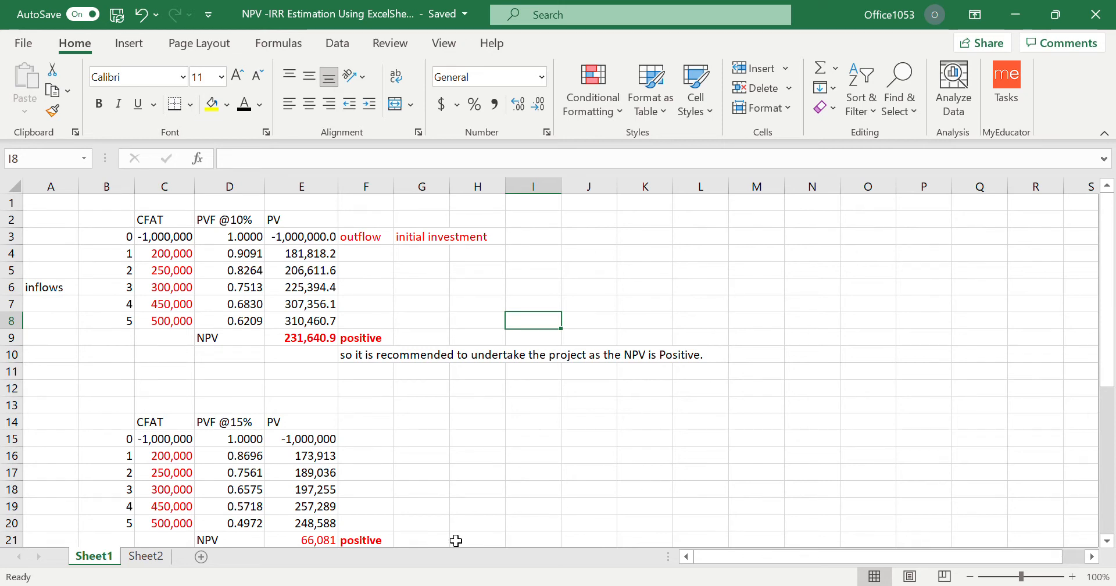
pyautogui.click(146, 556)
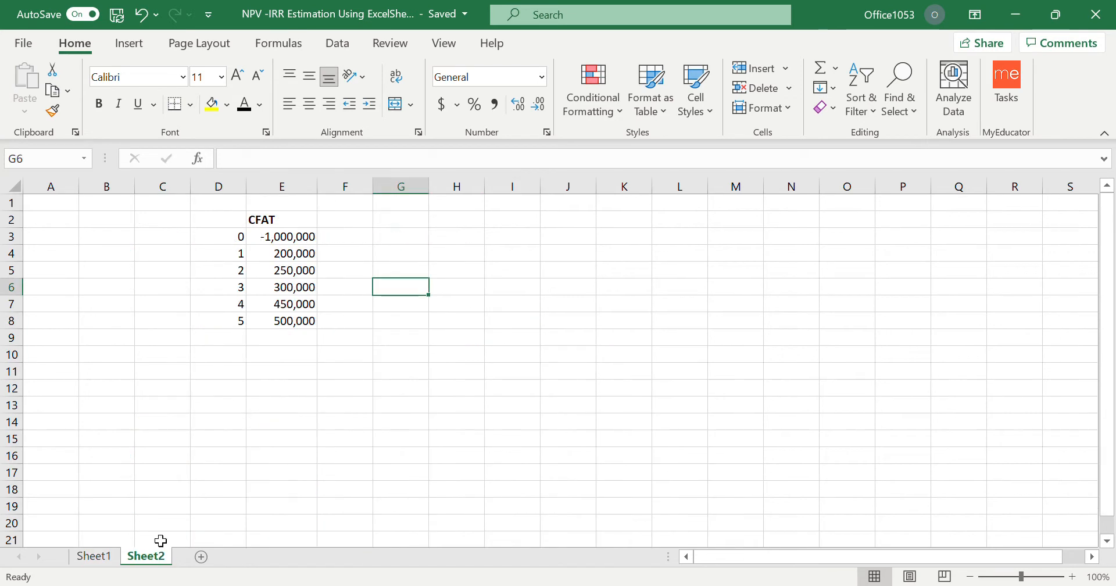
pyautogui.click(274, 237)
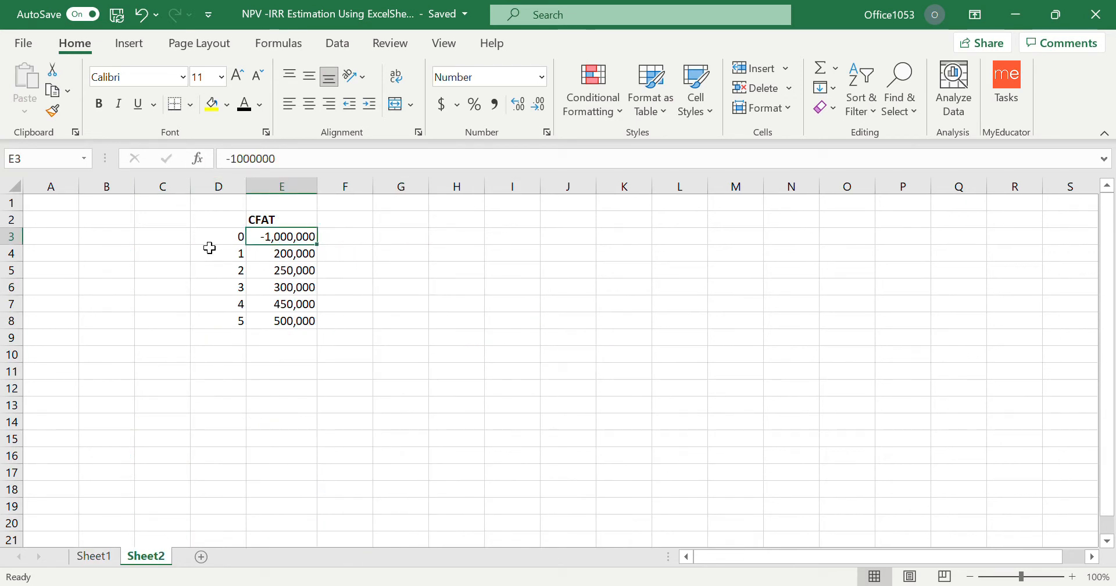
pyautogui.click(168, 238)
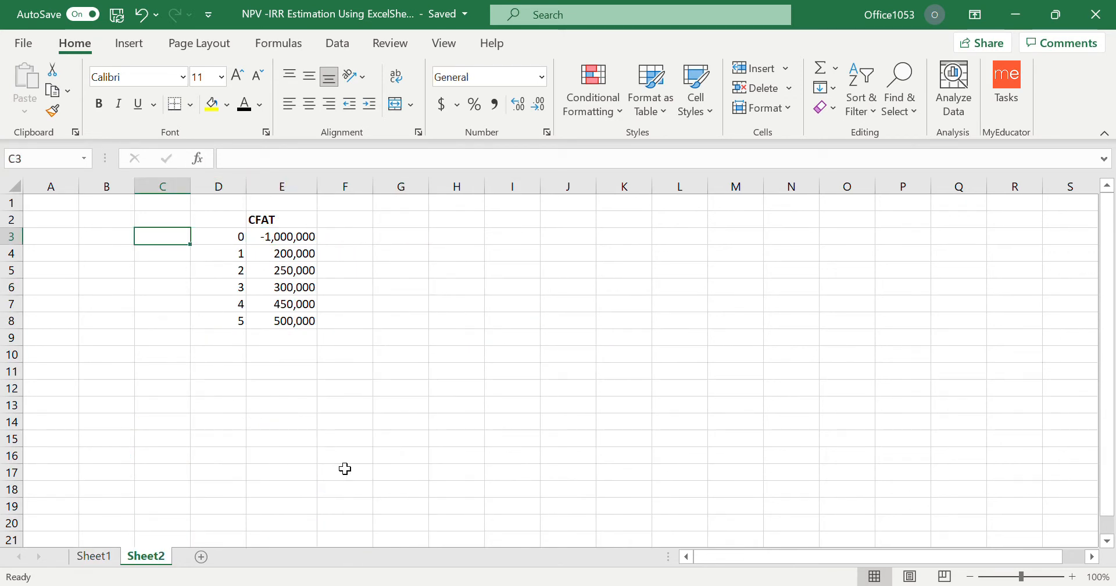
pyautogui.write('initial')
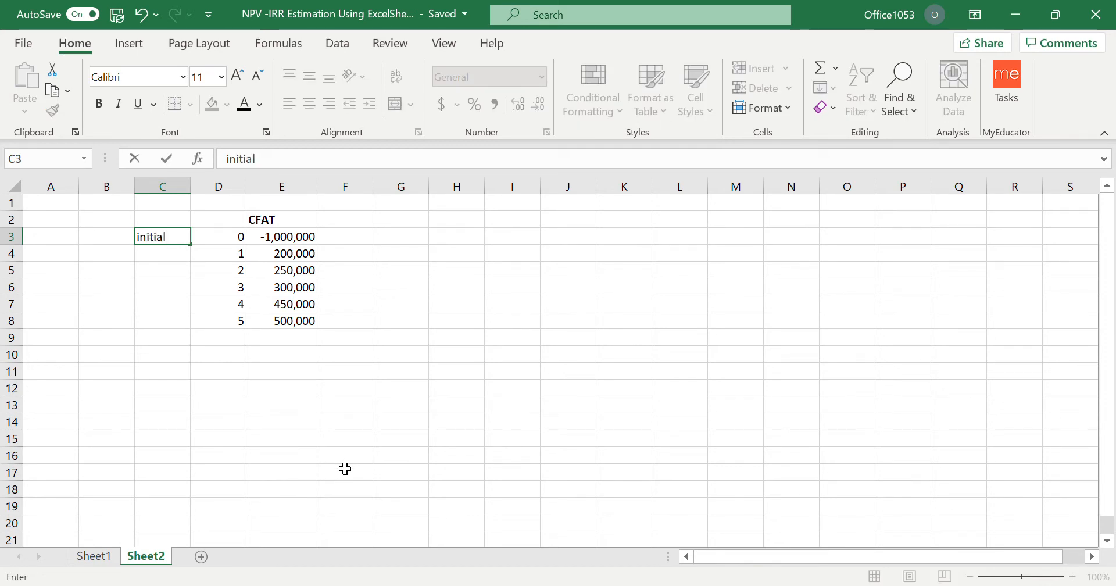
pyautogui.write(' investment')
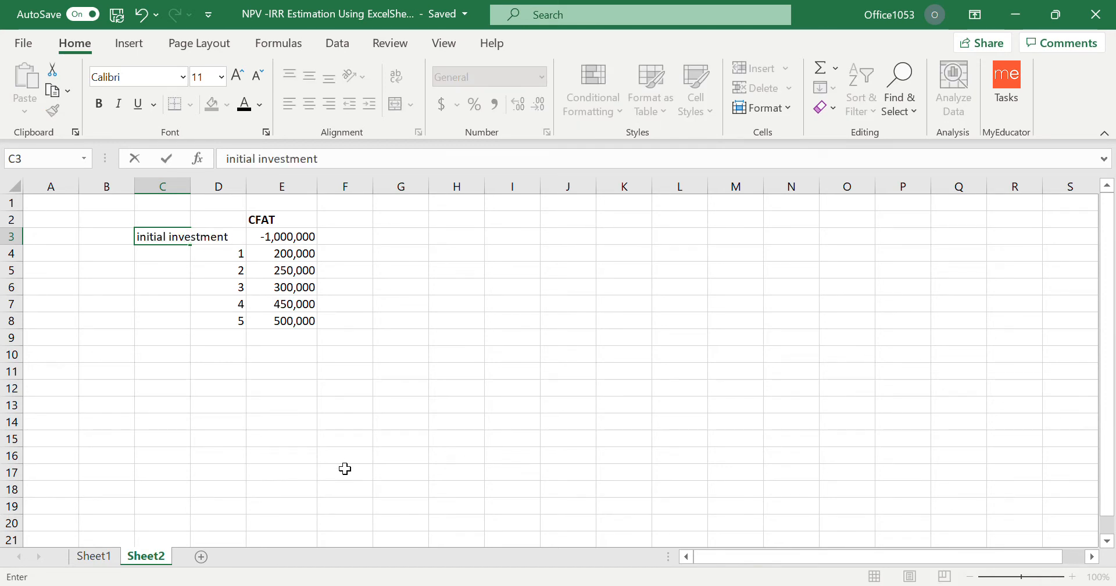
pyautogui.click(288, 424)
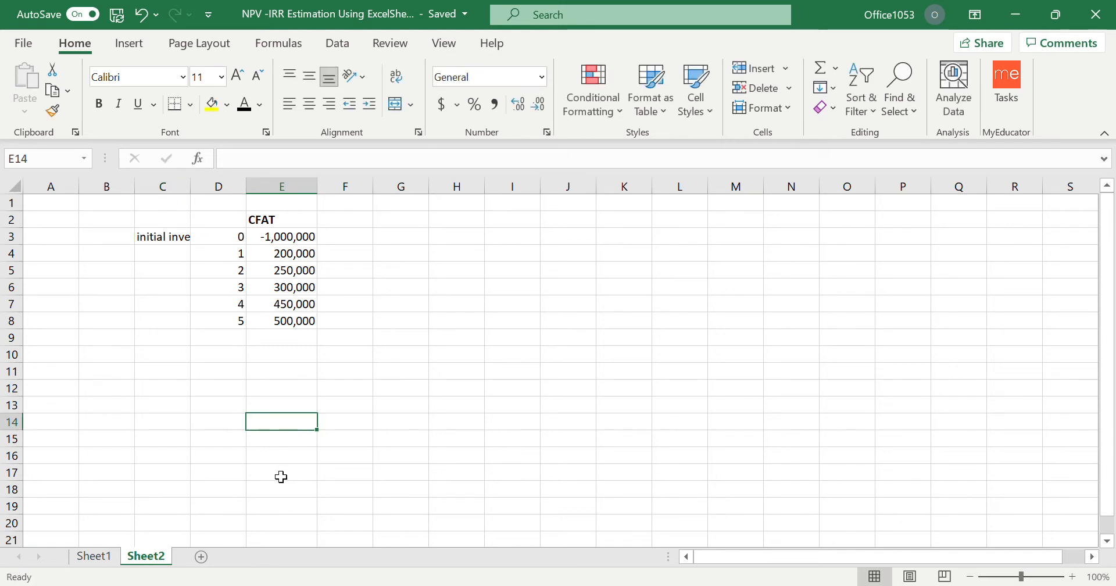
pyautogui.moveTo(195, 190); pyautogui.dragTo(240, 190)
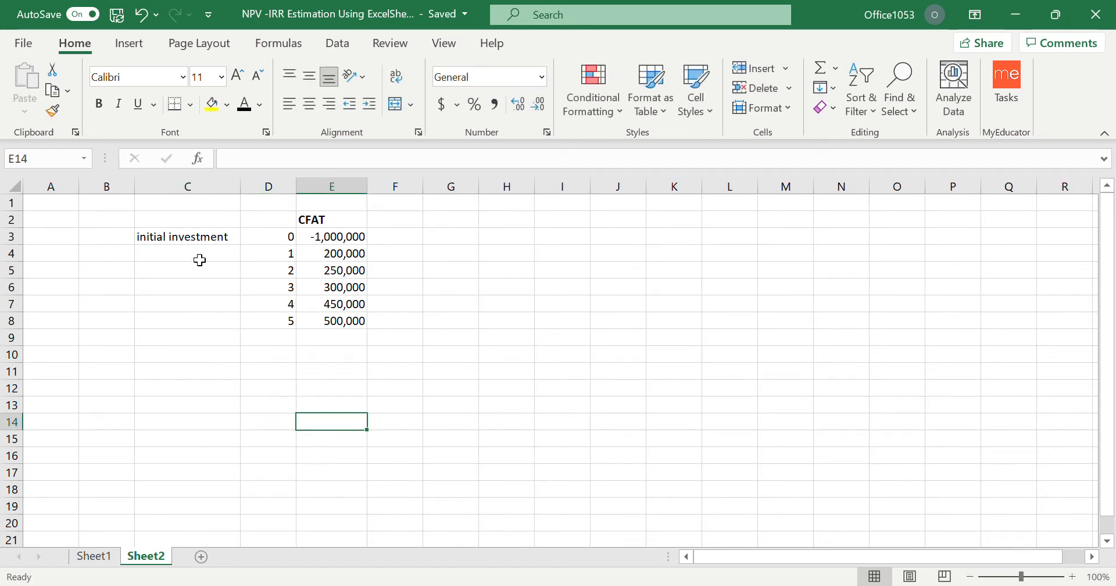
# Change the font colour of the yearly cash inflows in E4:E8 to red.
pyautogui.moveTo(199, 259); pyautogui.dragTo(195, 321)
pyautogui.moveTo(337, 258); pyautogui.dragTo(339, 321)
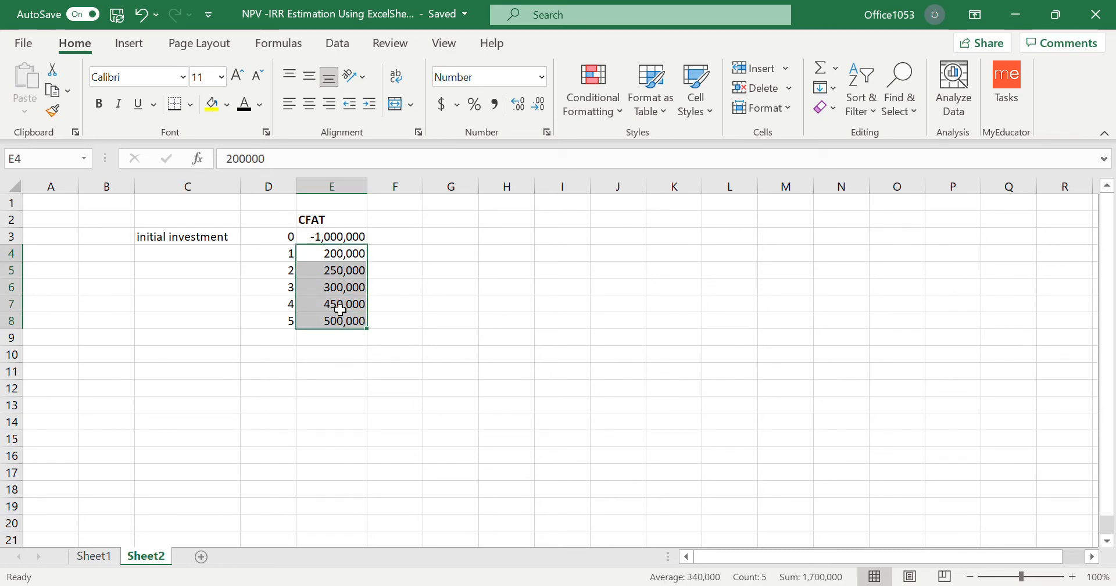
pyautogui.click(260, 105)
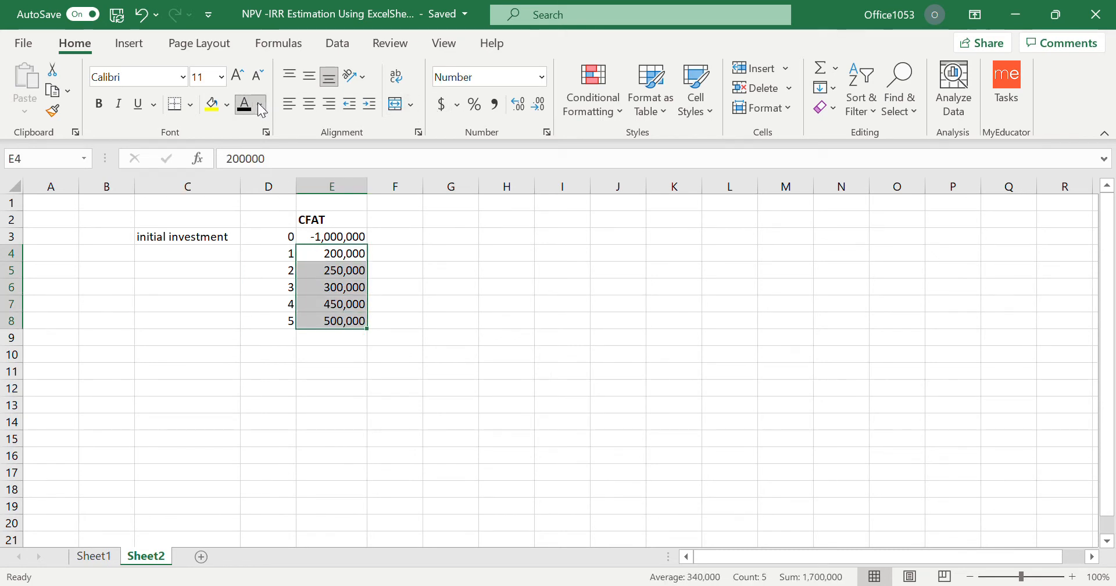
pyautogui.click(262, 295)
pyautogui.click(403, 387)
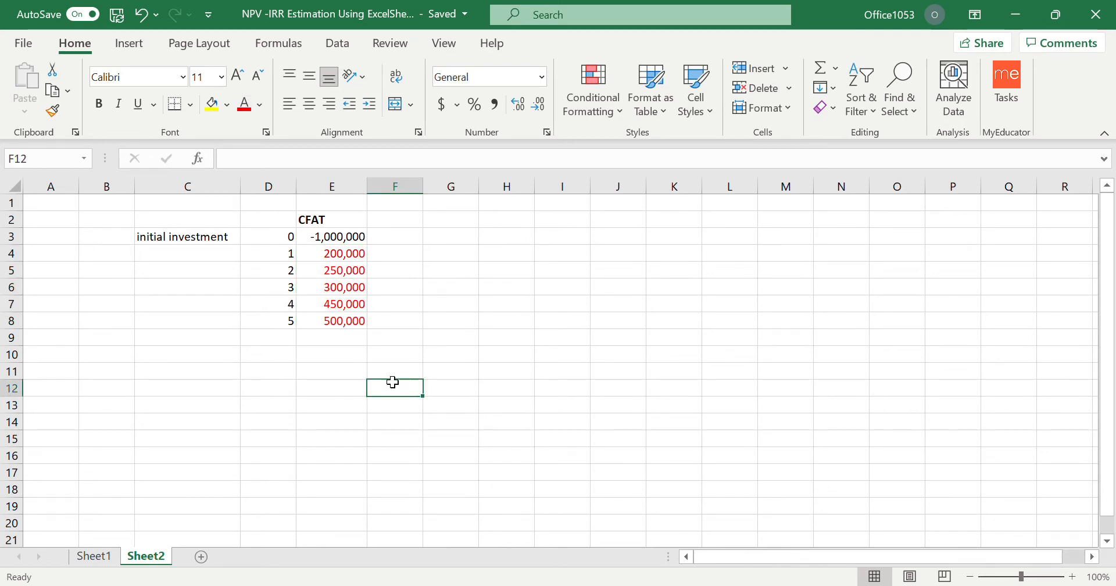
# Enter the headings "PVF @ 10%" in F2 and "PV" in G2, widening column F to fit.
pyautogui.click(400, 217)
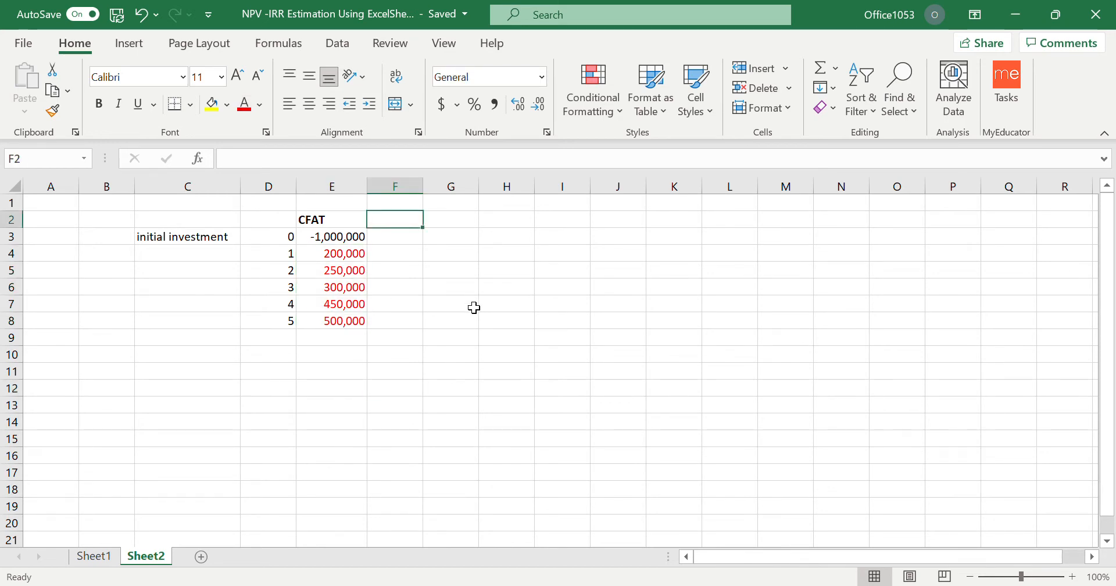
pyautogui.write('PVF')
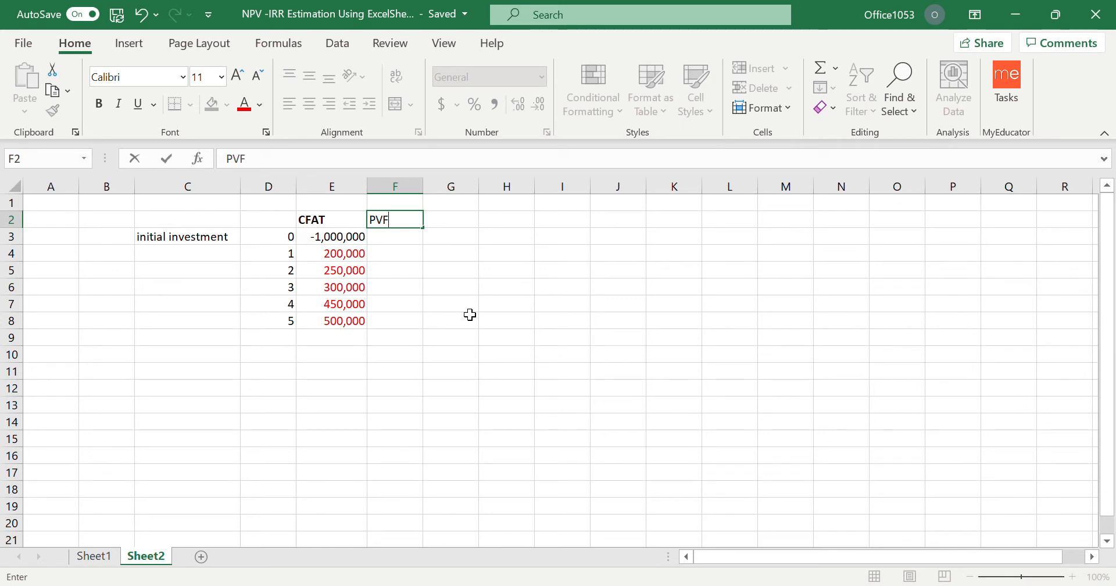
pyautogui.write(' @ 10%')
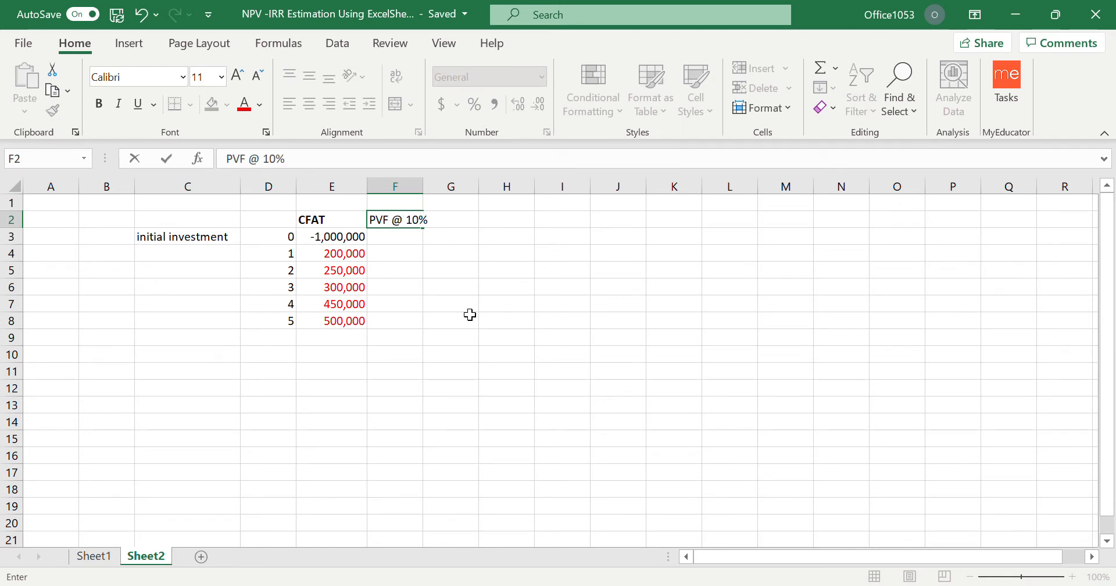
pyautogui.press('Return')
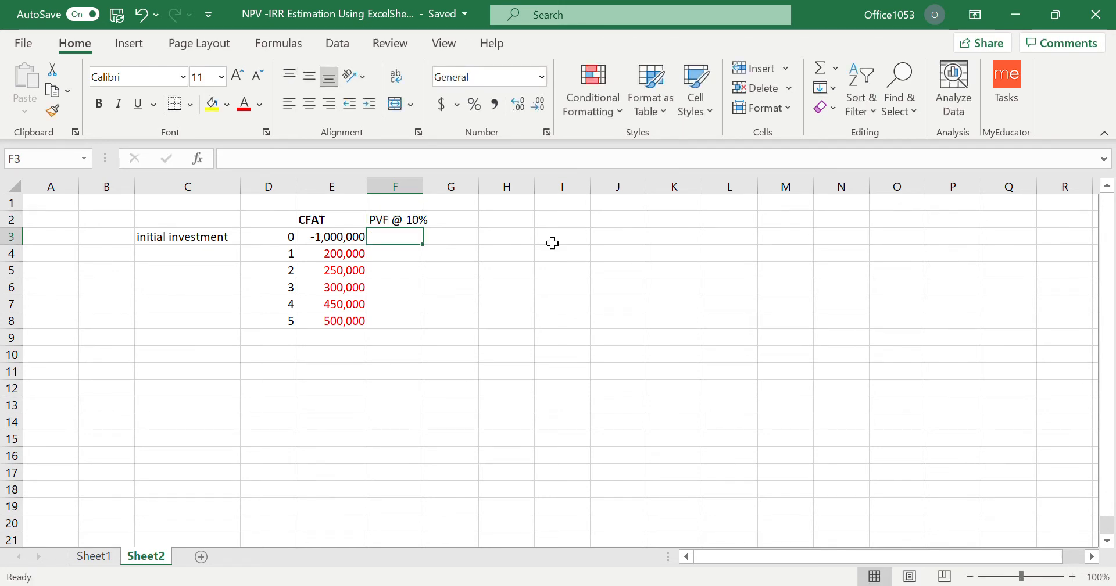
pyautogui.moveTo(432, 191); pyautogui.dragTo(439, 192)
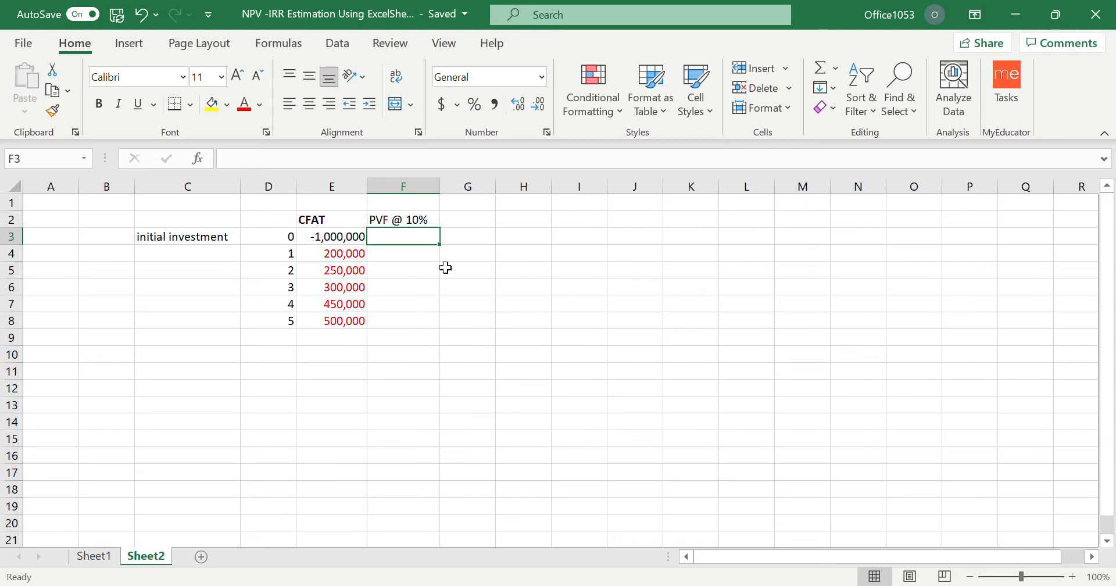
pyautogui.click(466, 223)
pyautogui.write('PV')
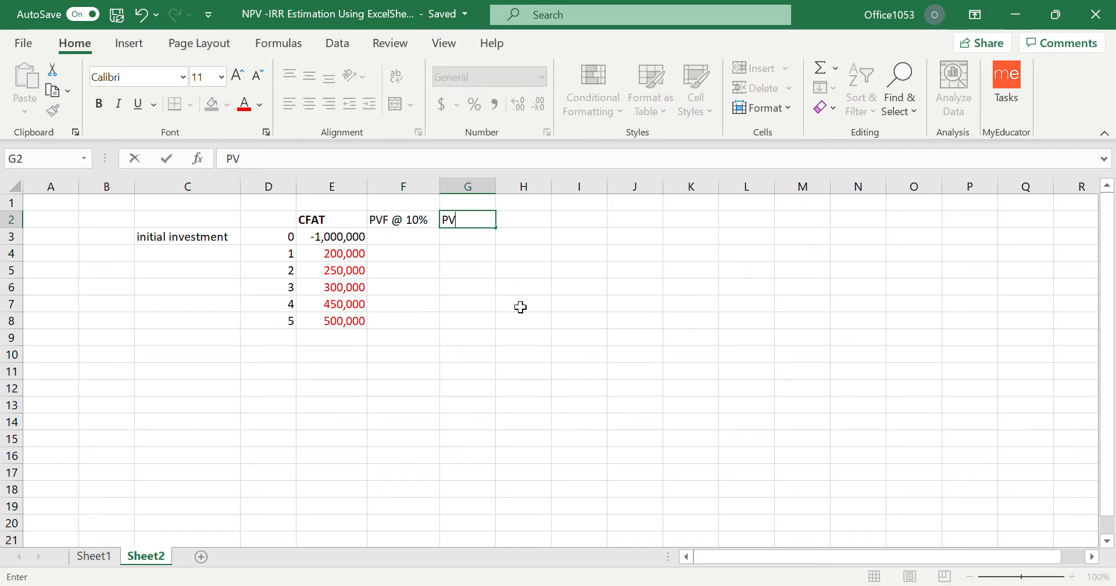
pyautogui.click(508, 304)
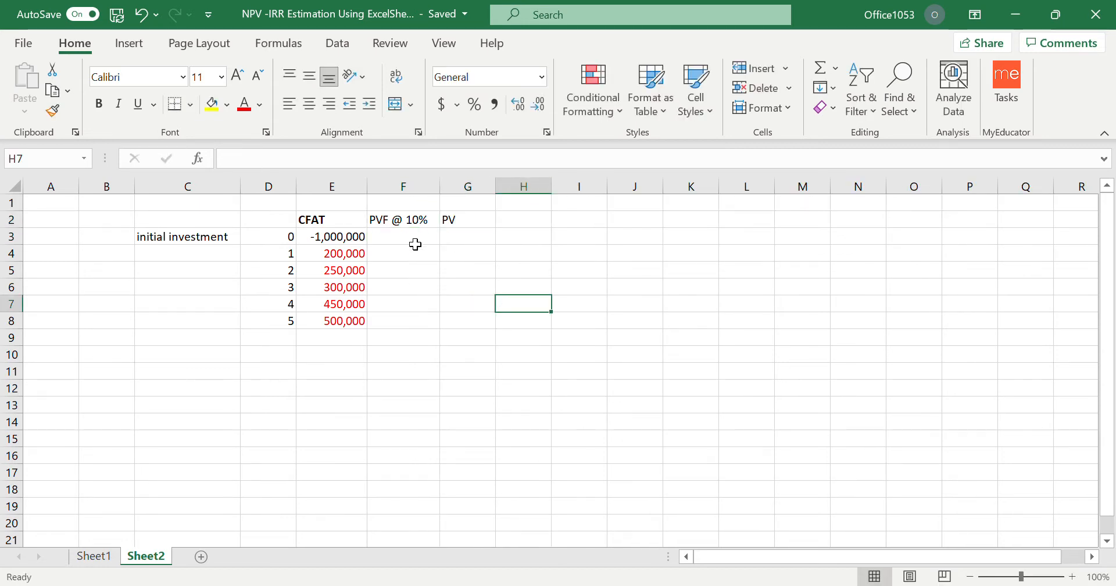
# Enter the year 0 discount factor formula =1/1.10^D3 in F3.
pyautogui.click(415, 240)
pyautogui.write('=1')
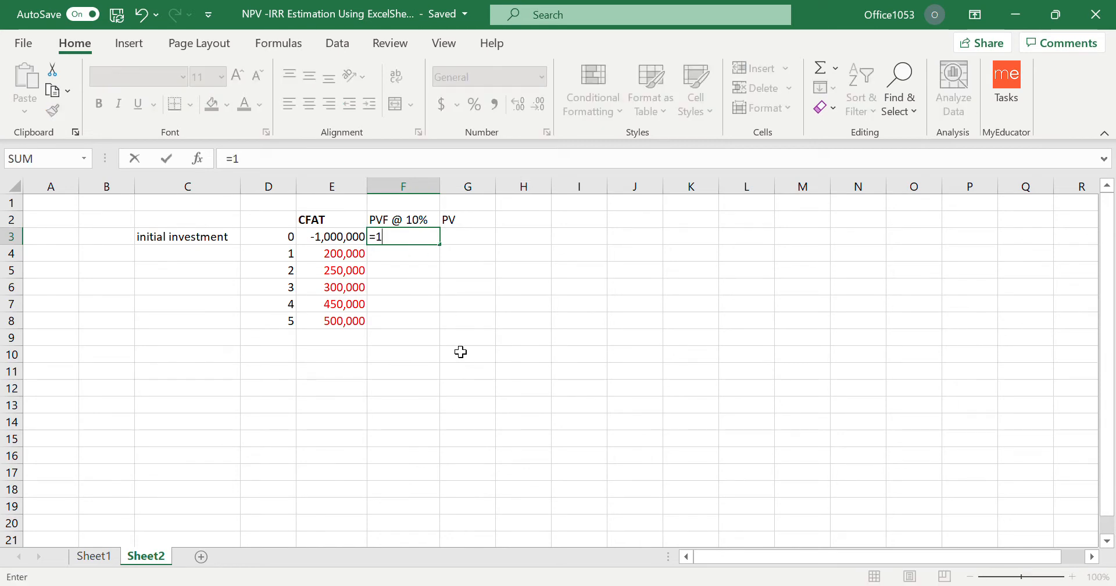
pyautogui.write('/1.10^')
pyautogui.click(286, 239)
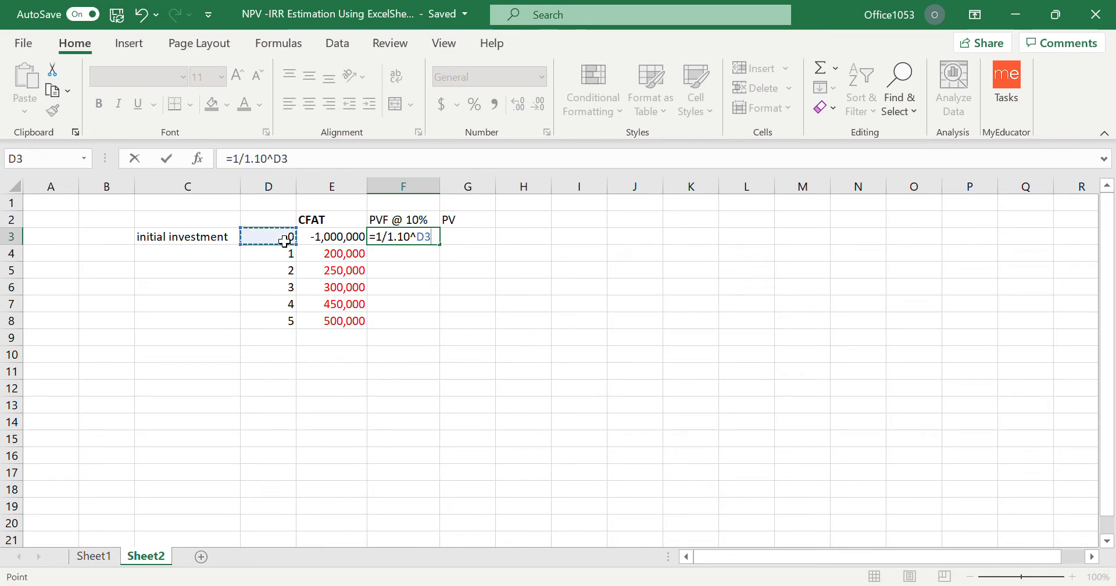
pyautogui.press('Return')
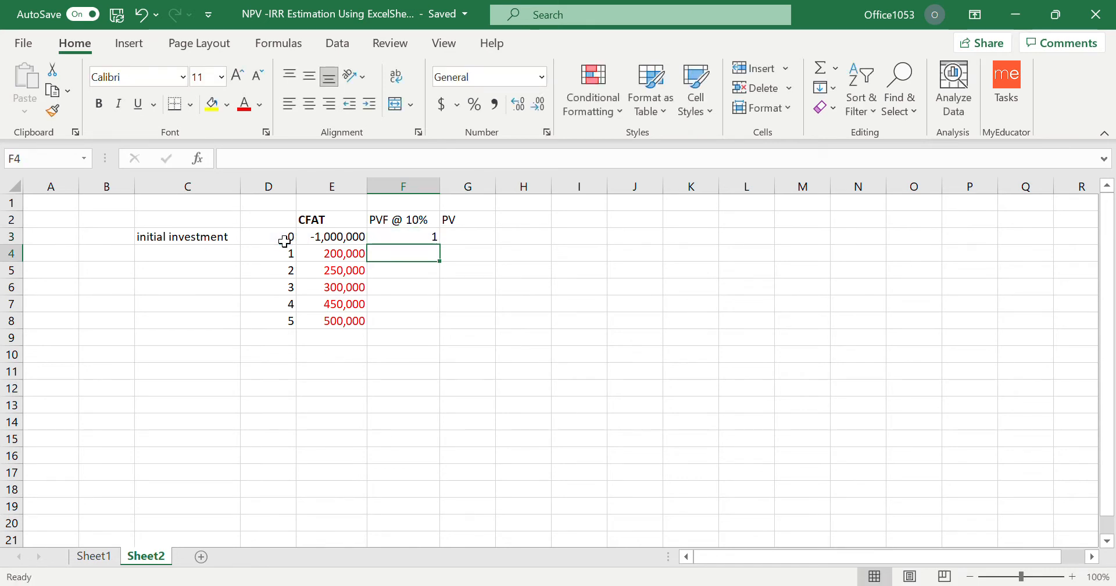
# Copy the discount factor formula from F3 into F4:F8.
pyautogui.click(409, 238)
pyautogui.hotkey('ctrl', 'c')
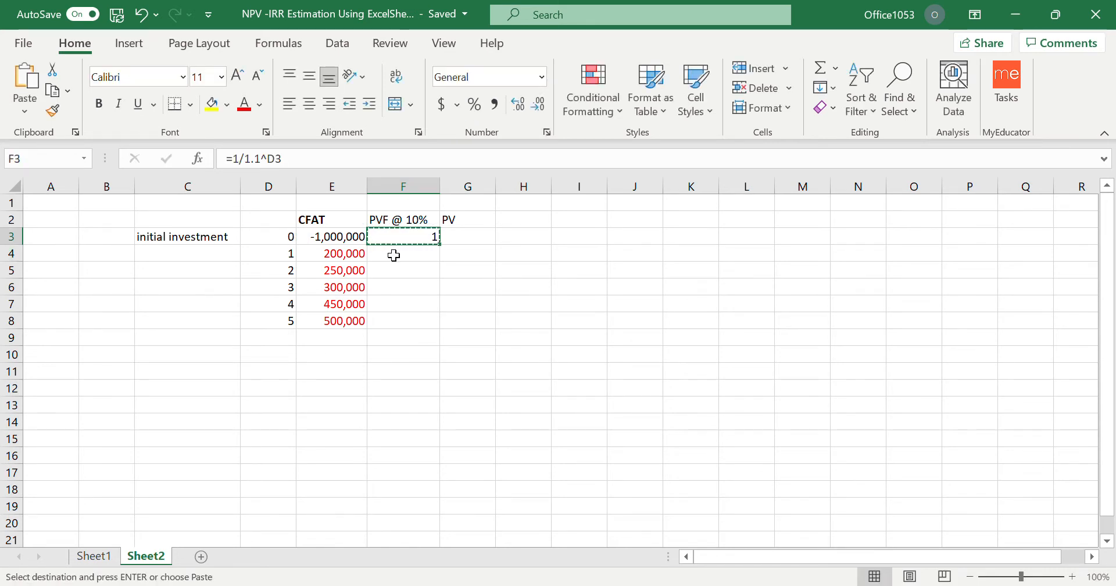
pyautogui.moveTo(393, 252); pyautogui.dragTo(395, 318)
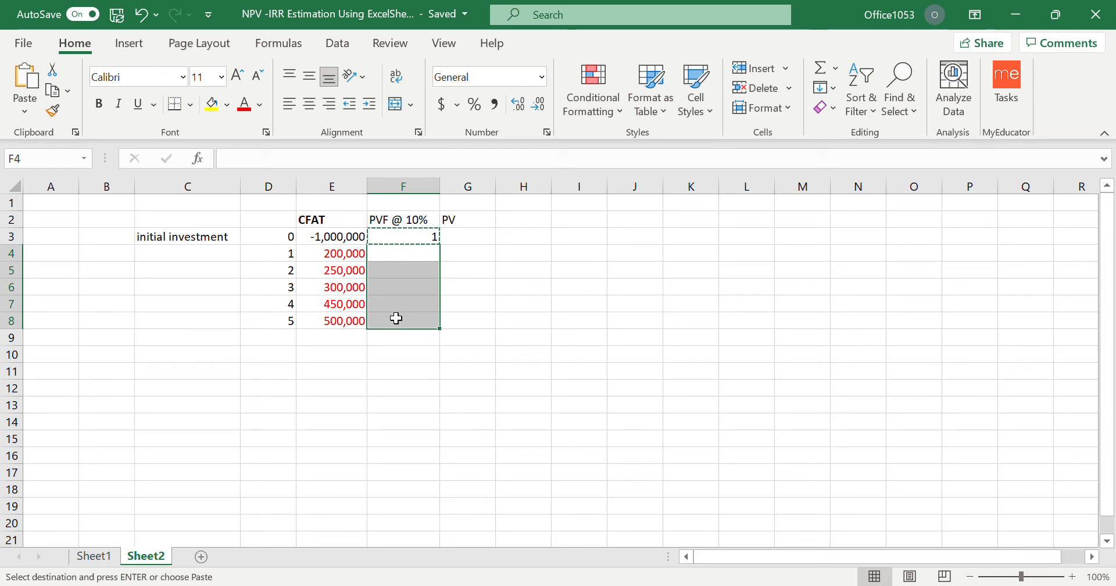
pyautogui.hotkey('ctrl', 'v')
pyautogui.click(491, 308)
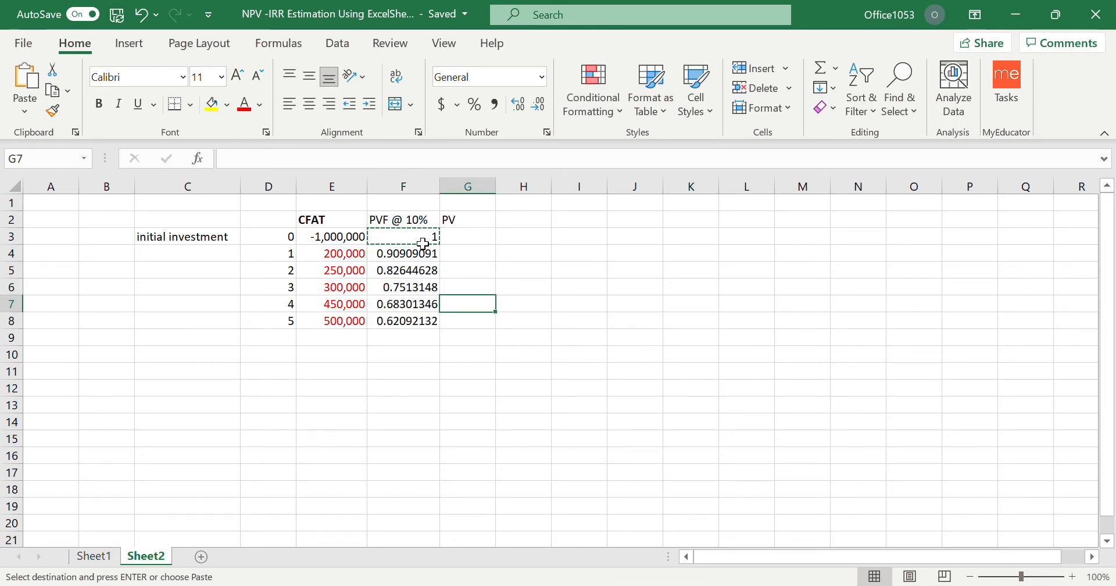
# Calculate the year 0 present value in G3 with the formula =E3*F3.
pyautogui.click(470, 241)
pyautogui.write('=')
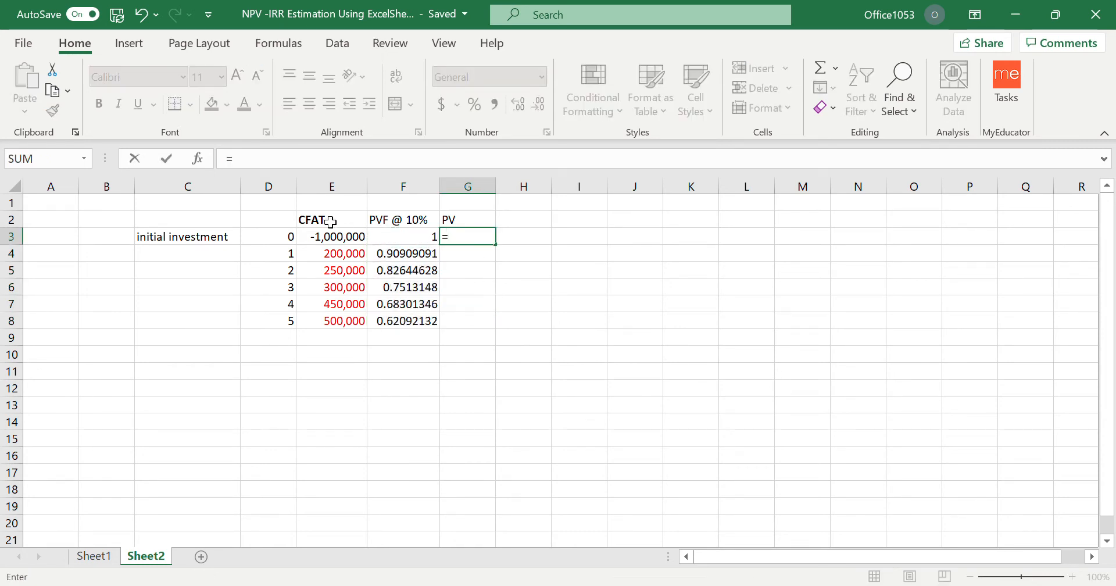
pyautogui.click(340, 238)
pyautogui.write('*')
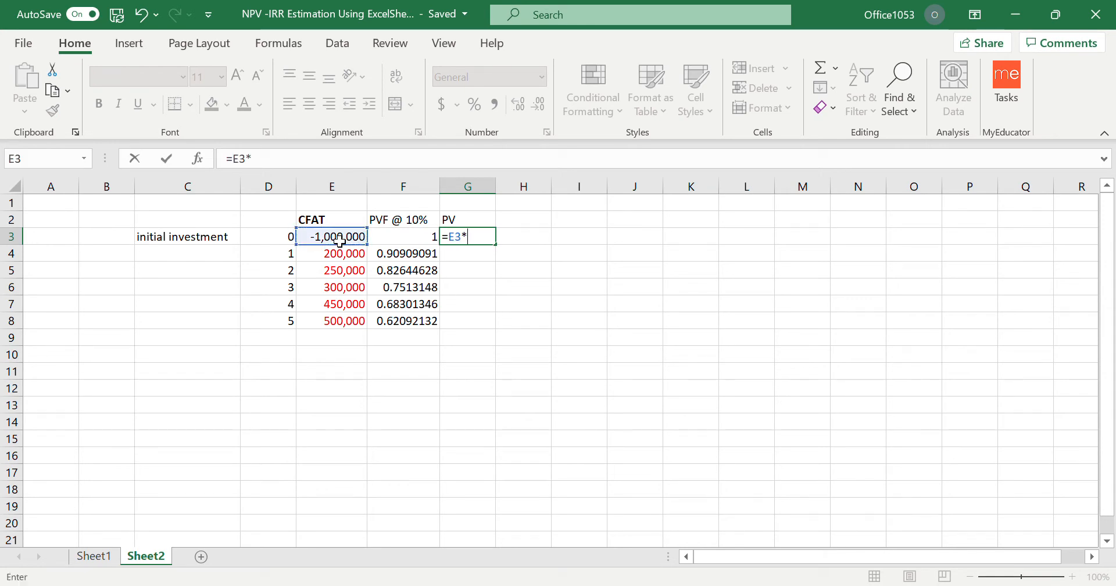
pyautogui.click(403, 244)
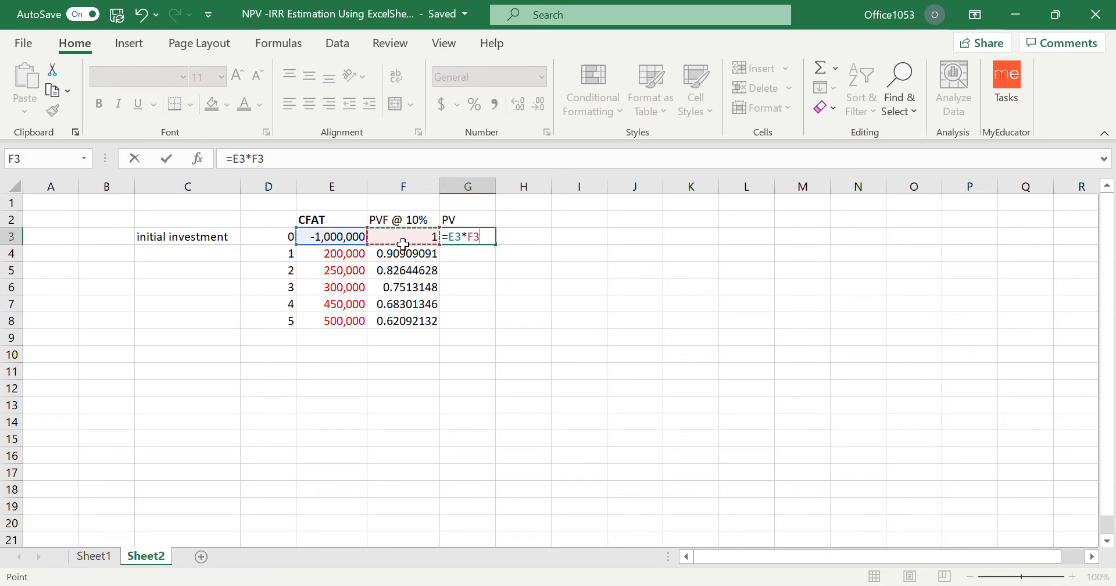
pyautogui.press('Return')
# Try to fill the present values by copying F3:G3 into G4:H8, and clear the surplus cells H4:H8.
pyautogui.moveTo(435, 238); pyautogui.dragTo(470, 321)
pyautogui.hotkey('ctrl', 'c')
pyautogui.hotkey('ctrl', 'v')
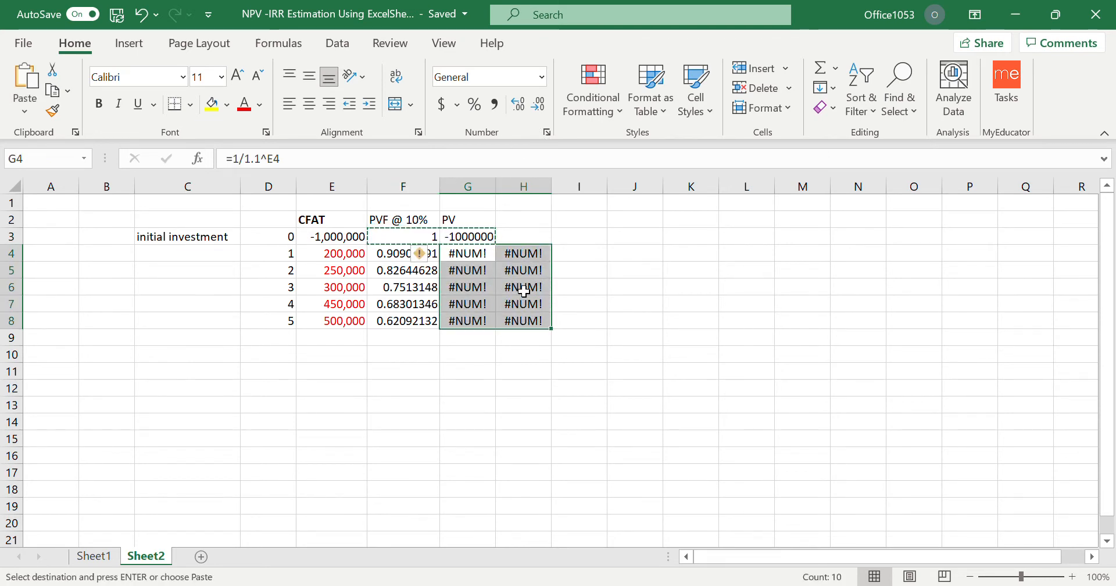
pyautogui.click(626, 266)
pyautogui.moveTo(533, 252); pyautogui.dragTo(532, 320)
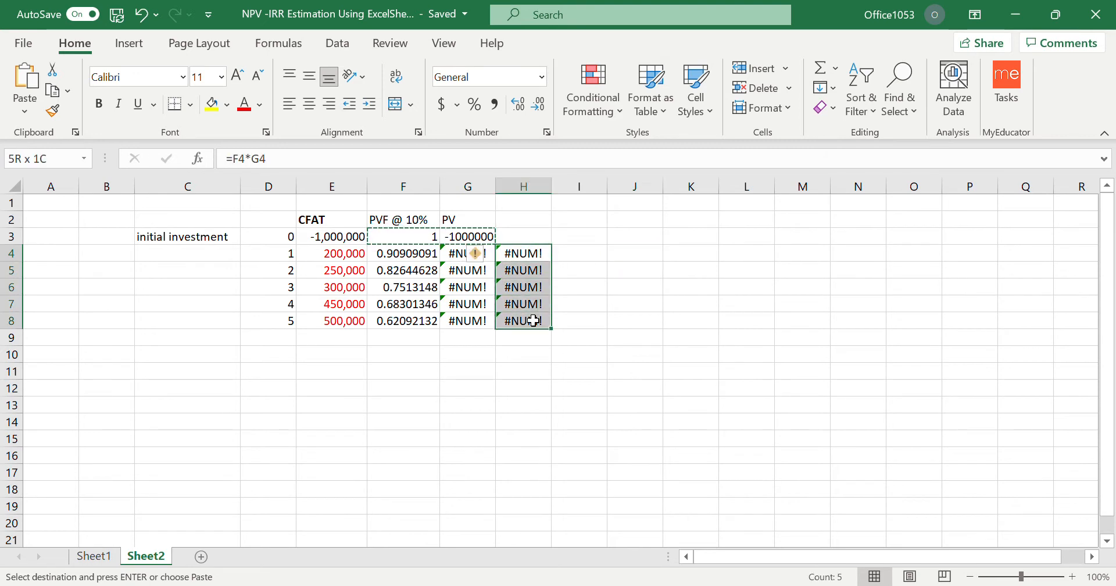
pyautogui.press('Delete')
pyautogui.click(605, 372)
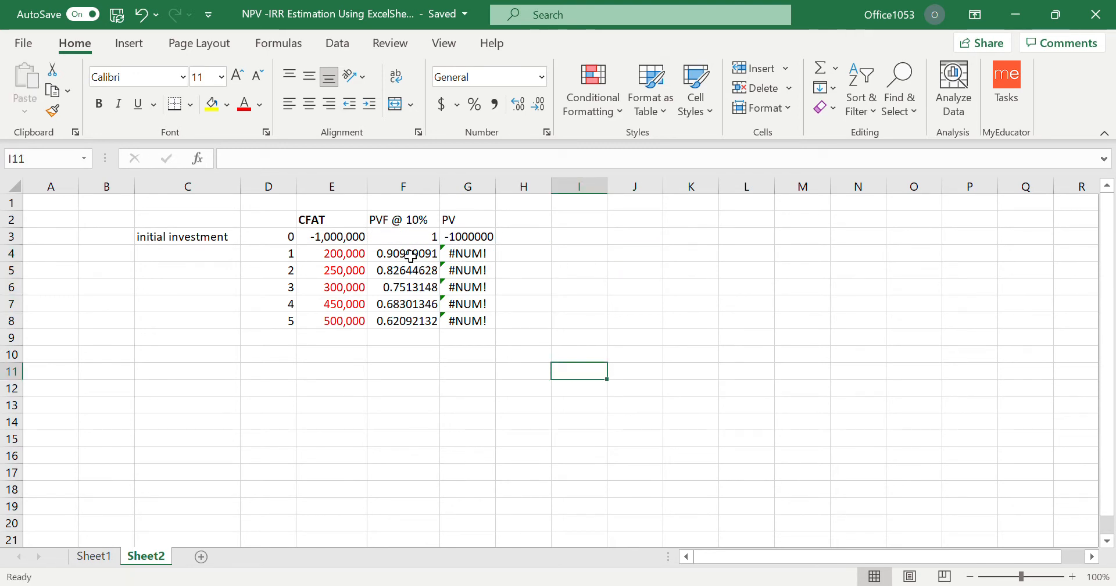
# Copy the present value formula =E3*F3 from G3 into G4:G8.
pyautogui.click(429, 235)
pyautogui.click(482, 237)
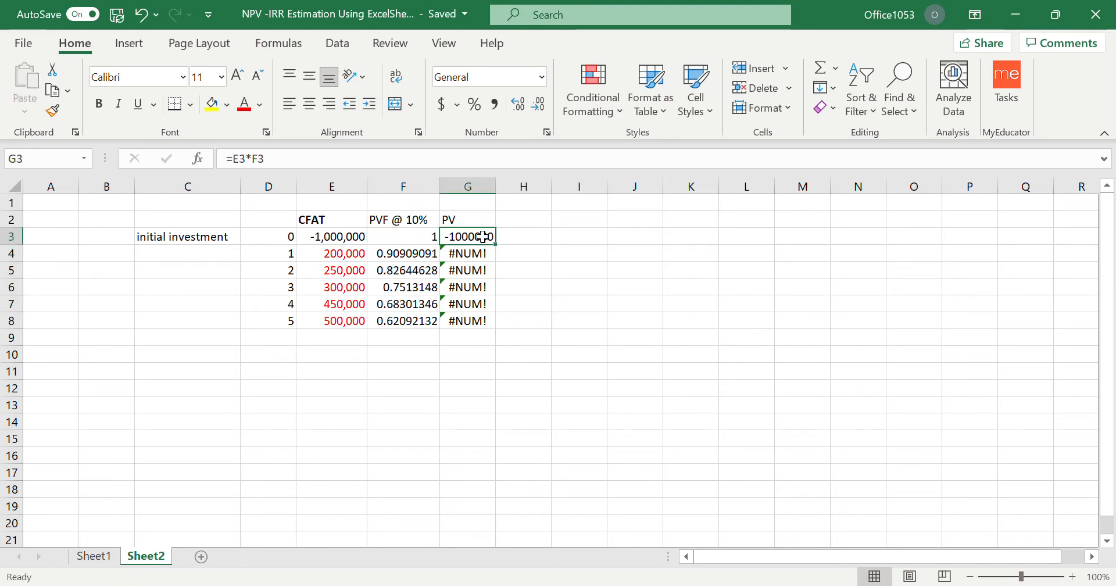
pyautogui.click(417, 242)
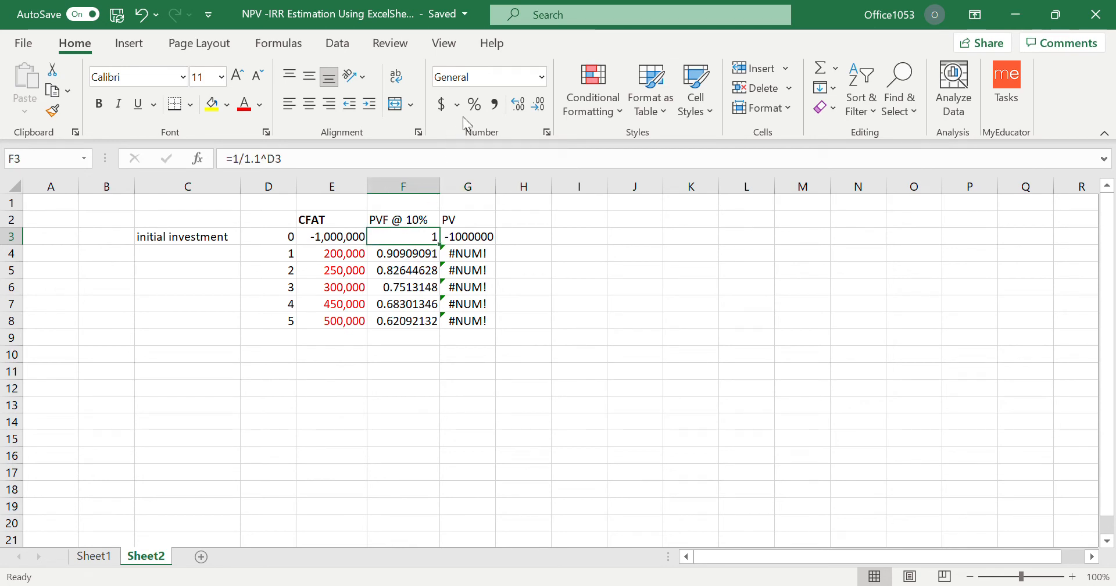
pyautogui.hotkey('ctrl', 'c')
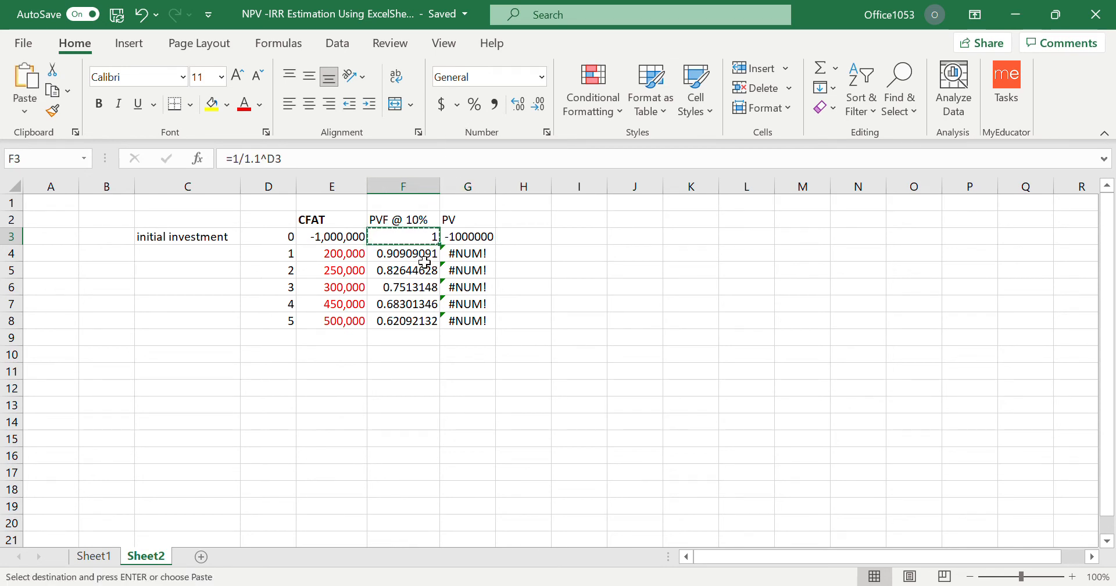
pyautogui.click(471, 243)
pyautogui.hotkey('ctrl', 'c')
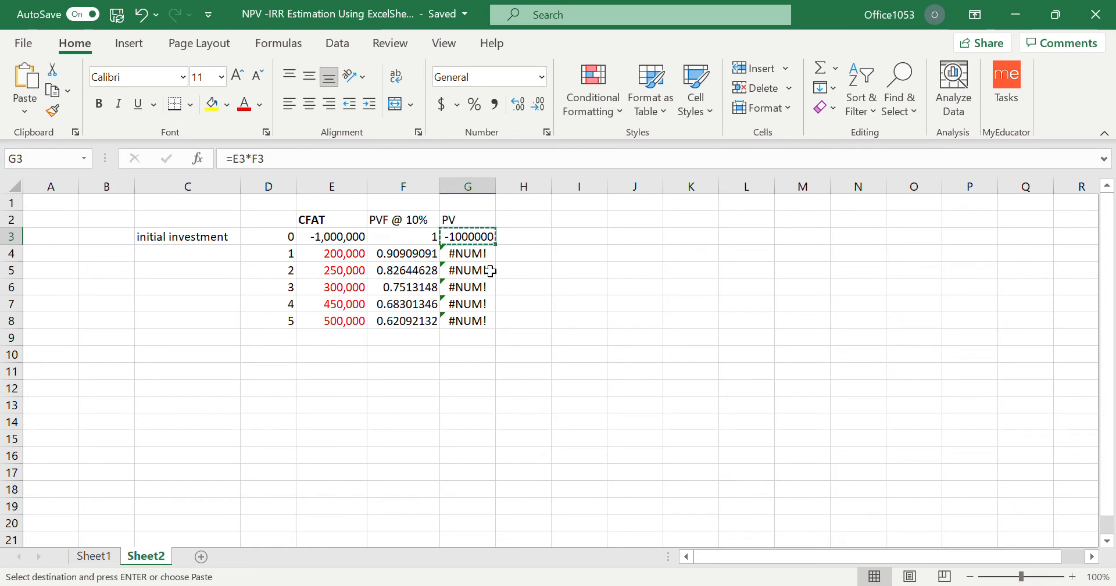
pyautogui.moveTo(468, 254); pyautogui.dragTo(471, 324)
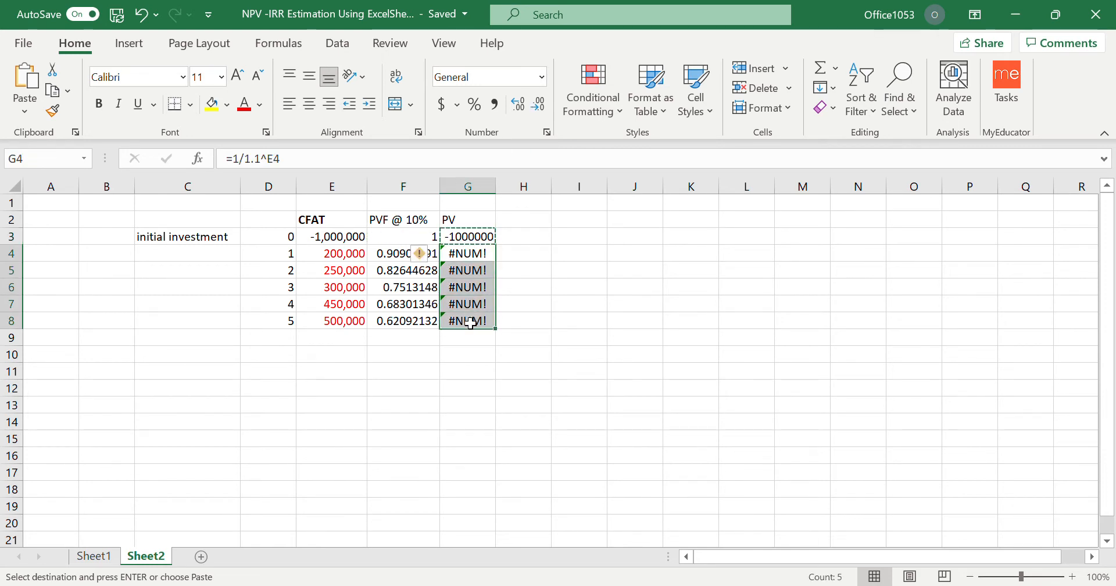
pyautogui.hotkey('ctrl', 'v')
pyautogui.click(578, 302)
# Total the present values in G3:G8 with AutoSum, placing the sum in G9.
pyautogui.moveTo(472, 236); pyautogui.dragTo(471, 321)
pyautogui.click(819, 67)
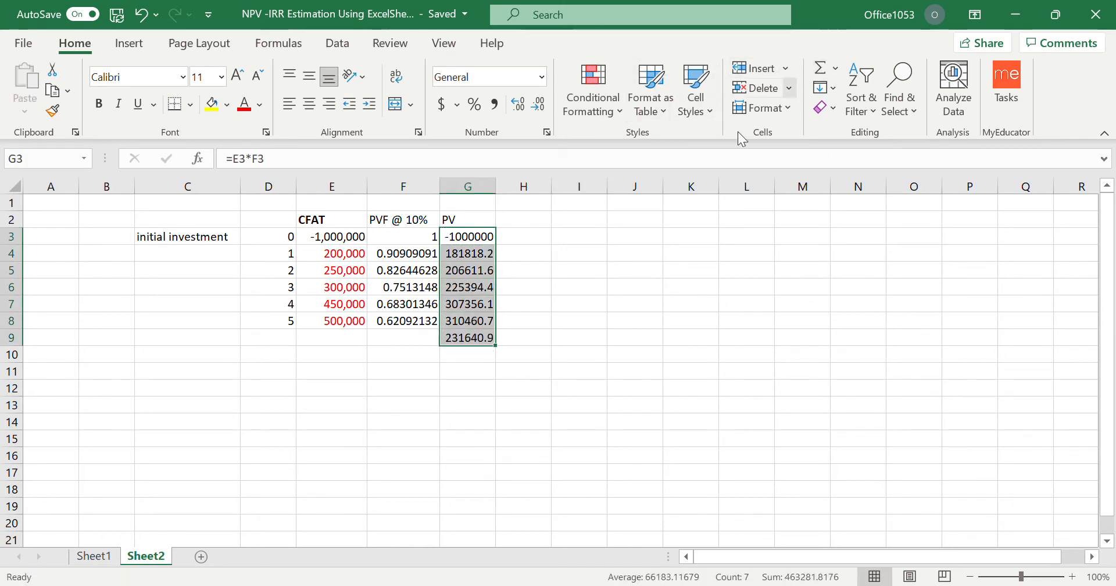
pyautogui.click(564, 443)
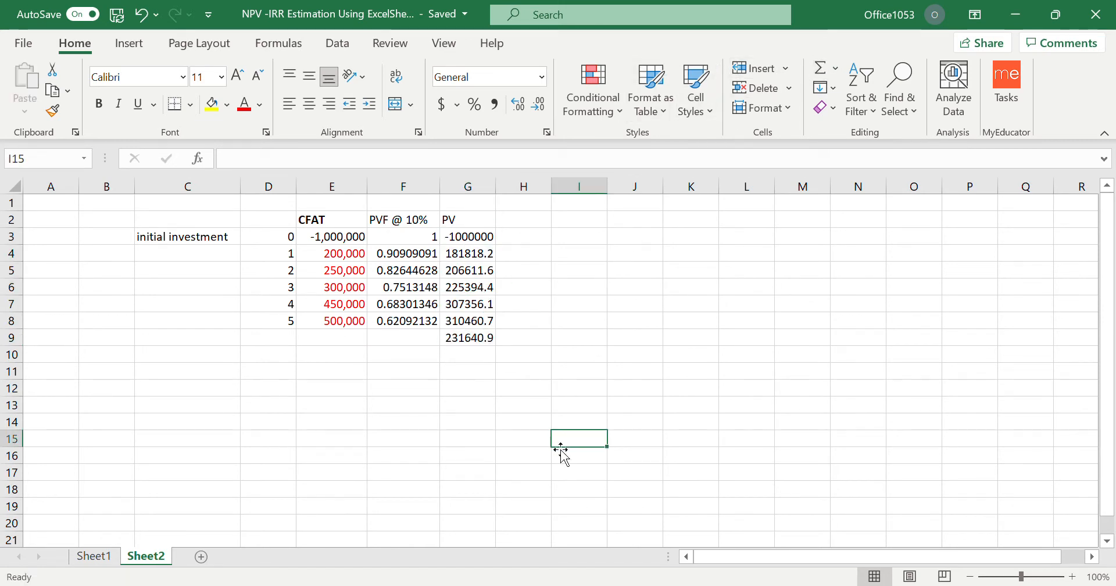
# Label F9 as NPV and format F9:G9 in bold red text.
pyautogui.click(435, 338)
pyautogui.write('NPV')
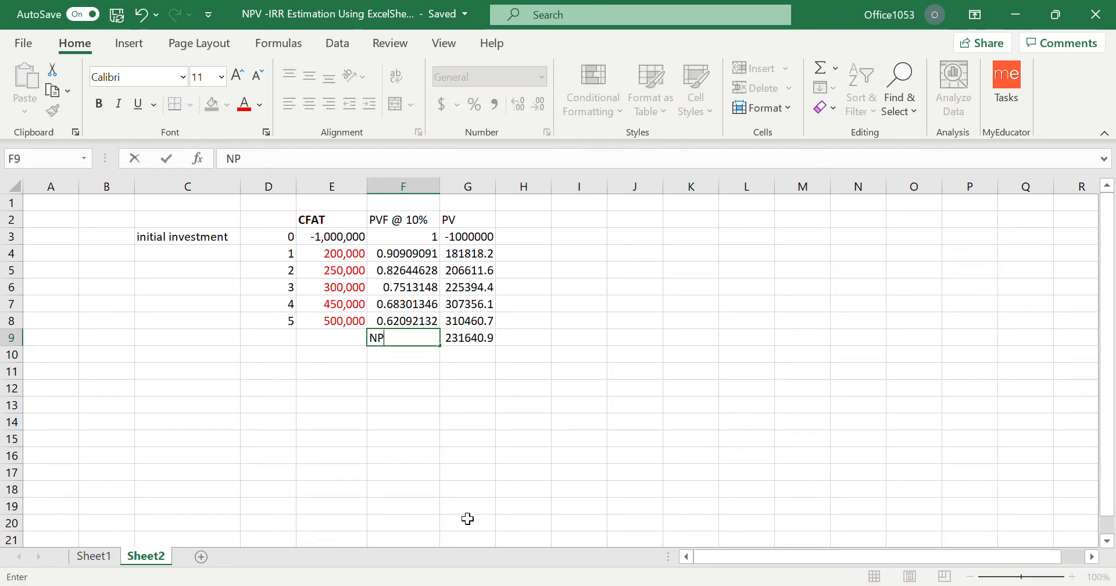
pyautogui.press('Return')
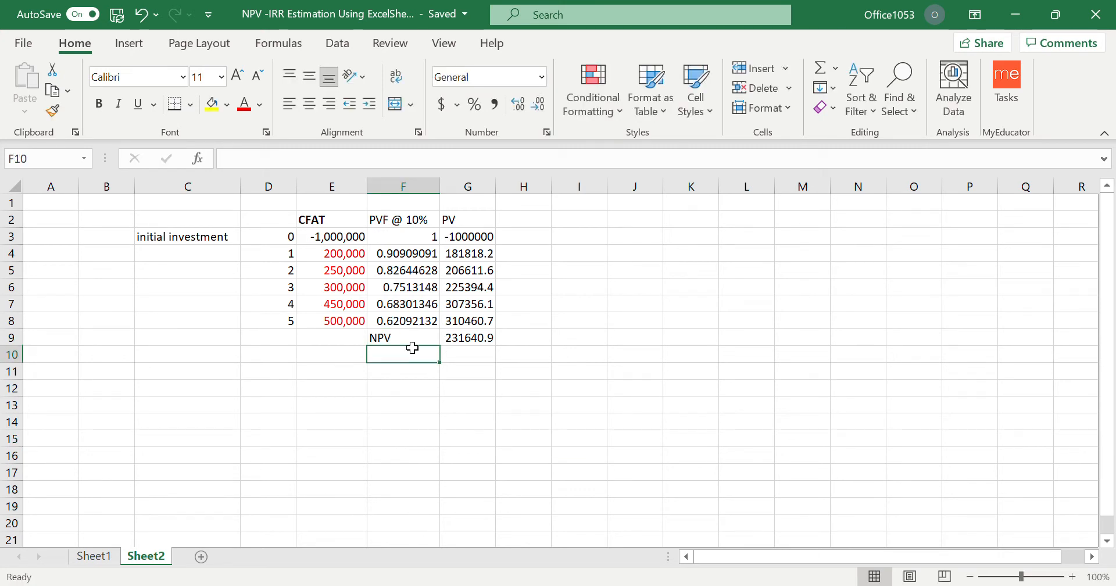
pyautogui.moveTo(407, 338); pyautogui.dragTo(469, 340)
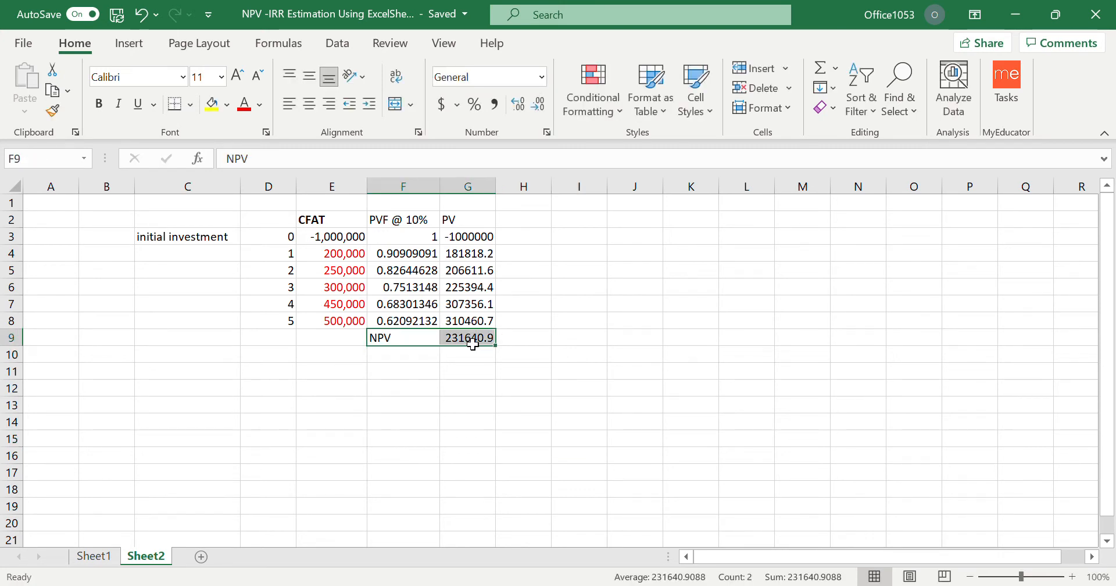
pyautogui.click(98, 104)
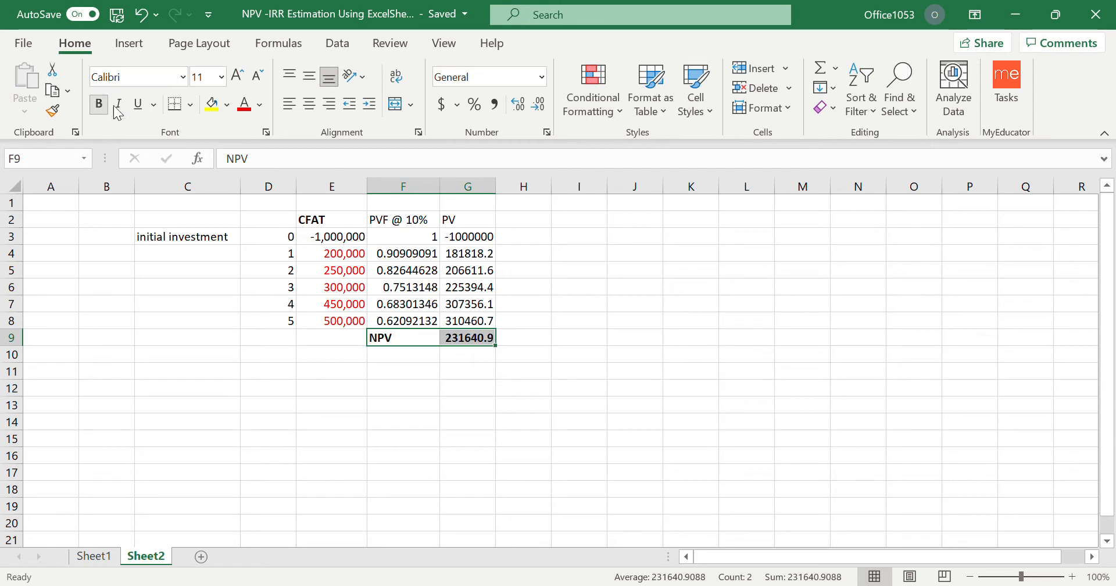
pyautogui.click(245, 105)
# Enter the note "positive" in H9 beside the NPV at 10%.
pyautogui.click(524, 346)
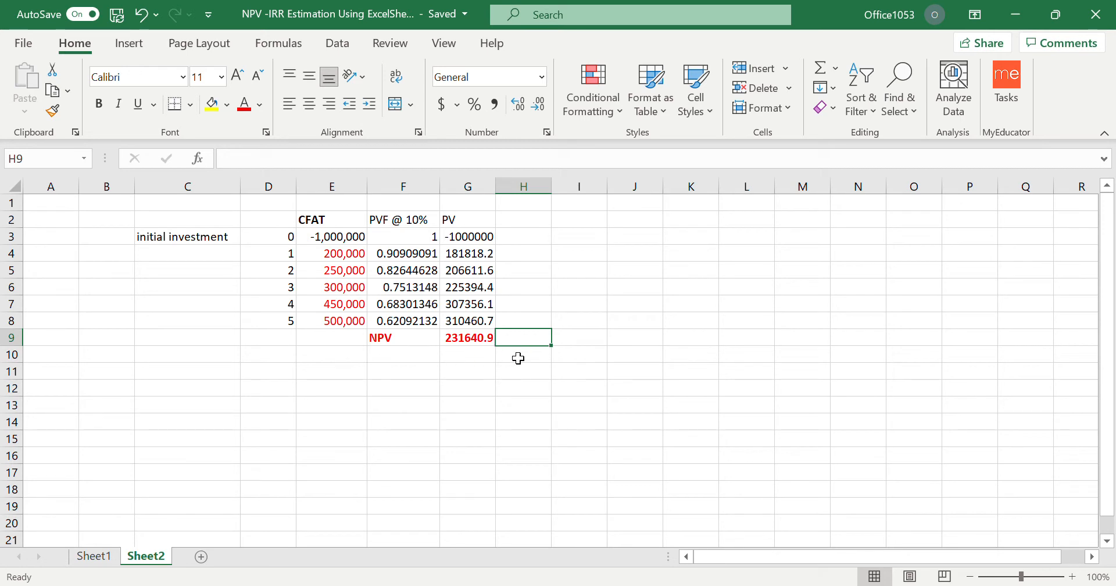
pyautogui.write('po')
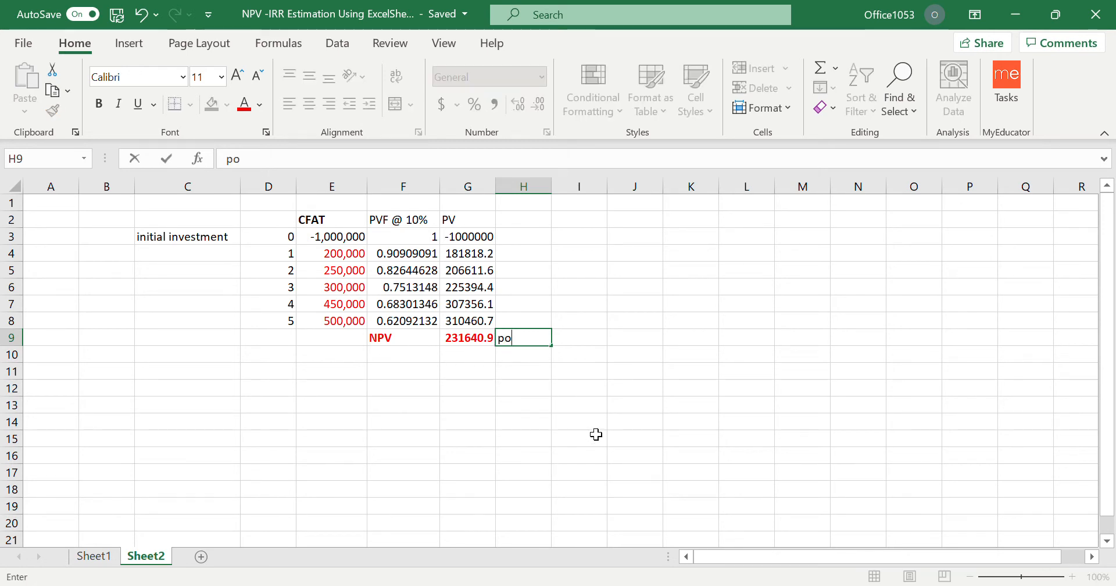
pyautogui.write('sitive')
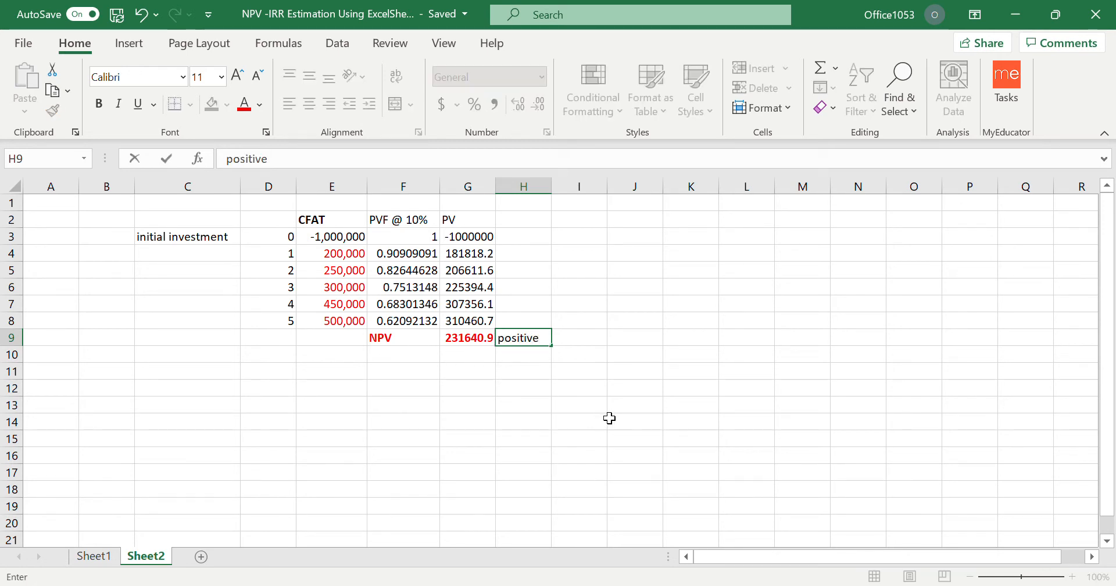
pyautogui.click(591, 412)
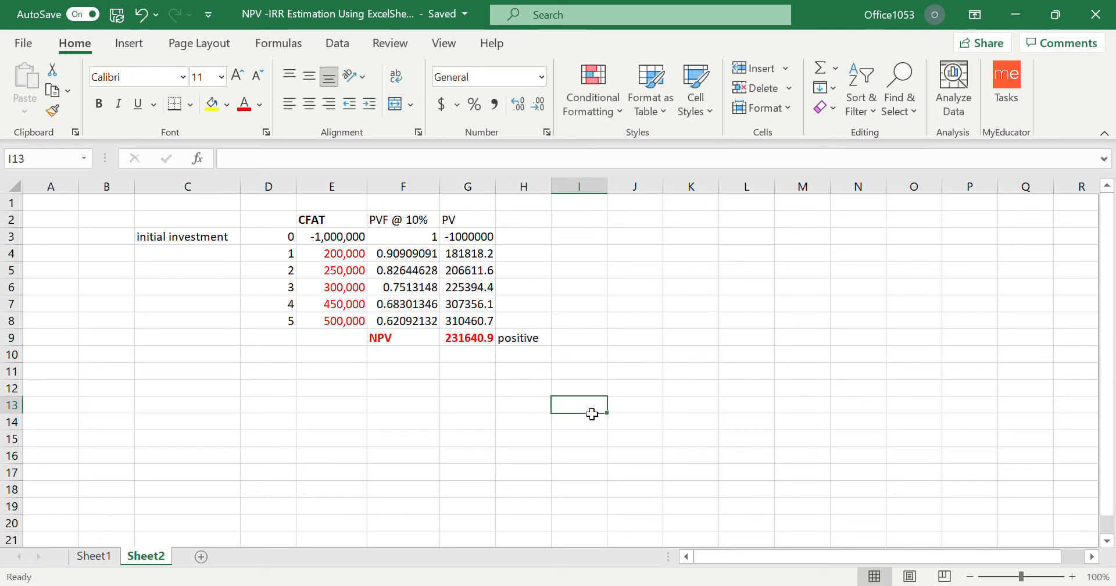
# Copy the NPV table in D2:G9 and paste it starting at D13.
pyautogui.moveTo(287, 224); pyautogui.dragTo(489, 339)
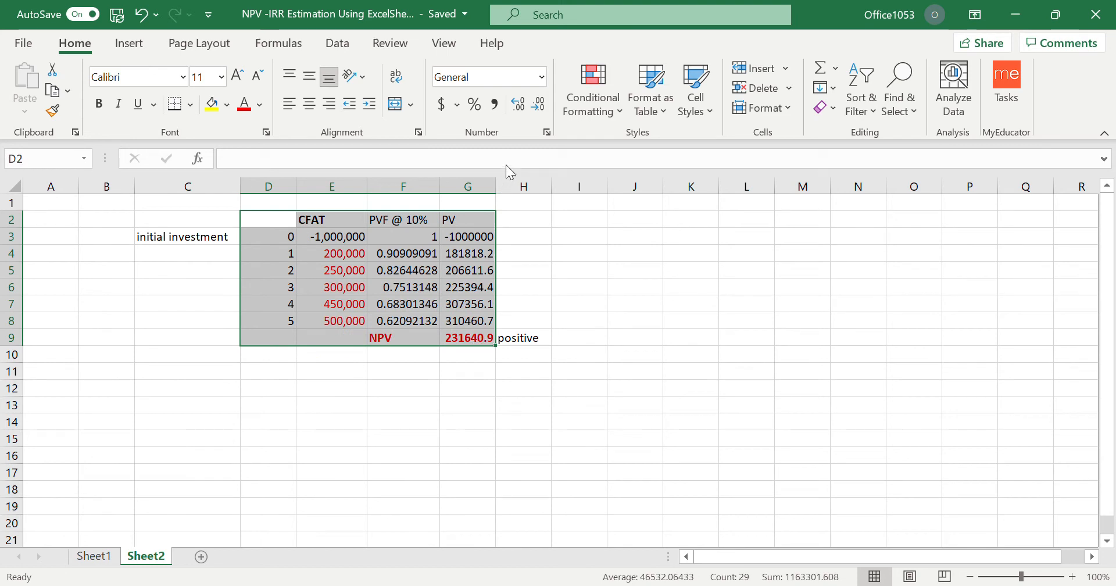
pyautogui.hotkey('ctrl', 'c')
pyautogui.click(279, 407)
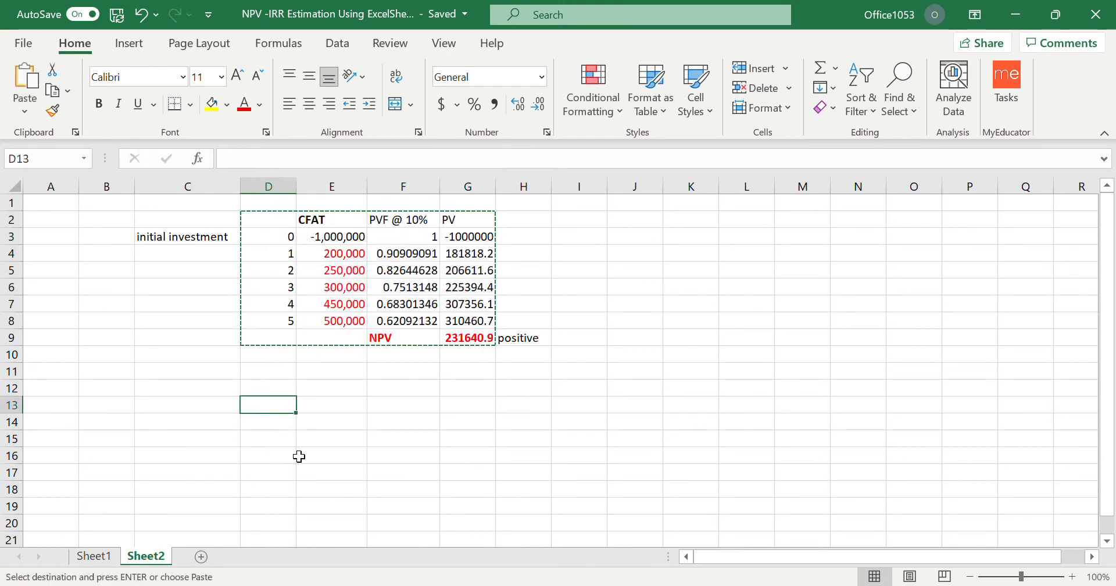
pyautogui.hotkey('ctrl', 'v')
pyautogui.click(579, 447)
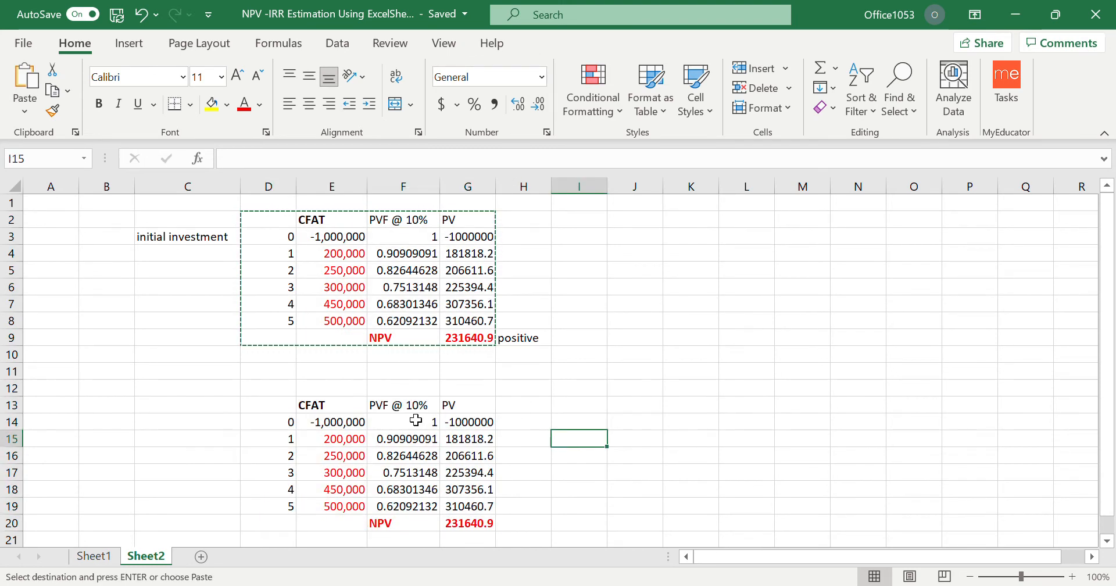
# Change the discount factor heading of the copied table in F13 to PVF @ 20%.
pyautogui.click(421, 410)
pyautogui.doubleClick(421, 410)
pyautogui.press('BackSpace')
pyautogui.write('2')
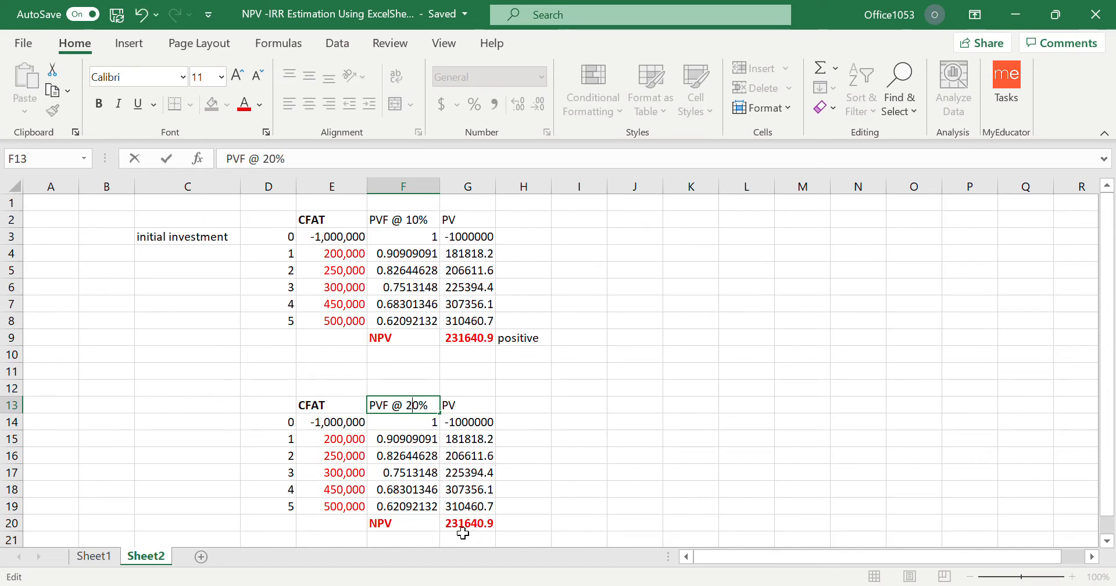
pyautogui.click(533, 448)
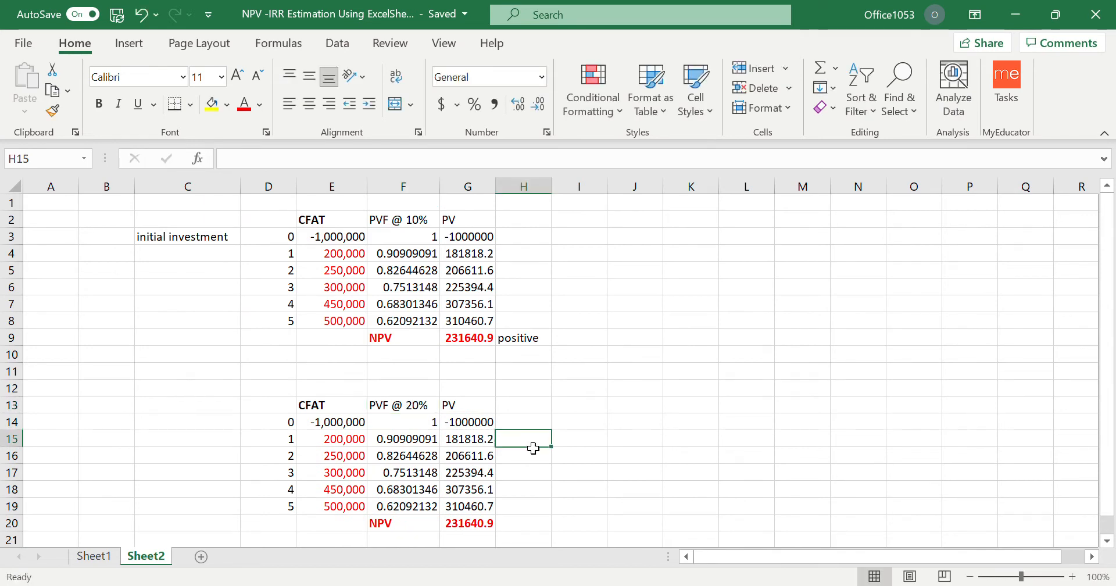
# Edit the year 0 discount factor formula in F14 to =1/1.2^D14.
pyautogui.scroll(-1, 533, 448)
pyautogui.click(416, 372)
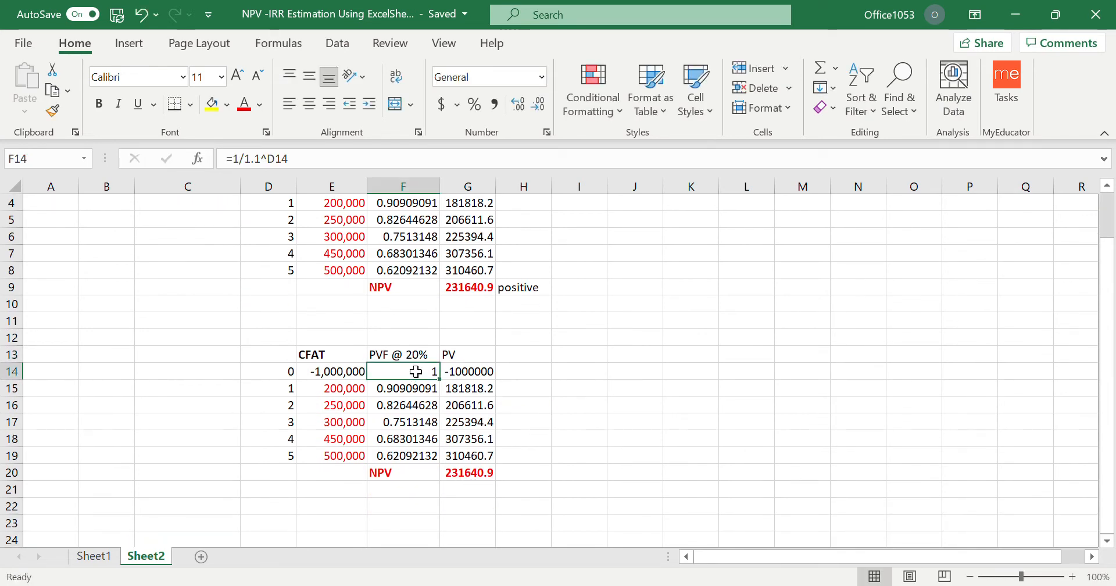
pyautogui.click(266, 167)
pyautogui.press('BackSpace')
pyautogui.write('2')
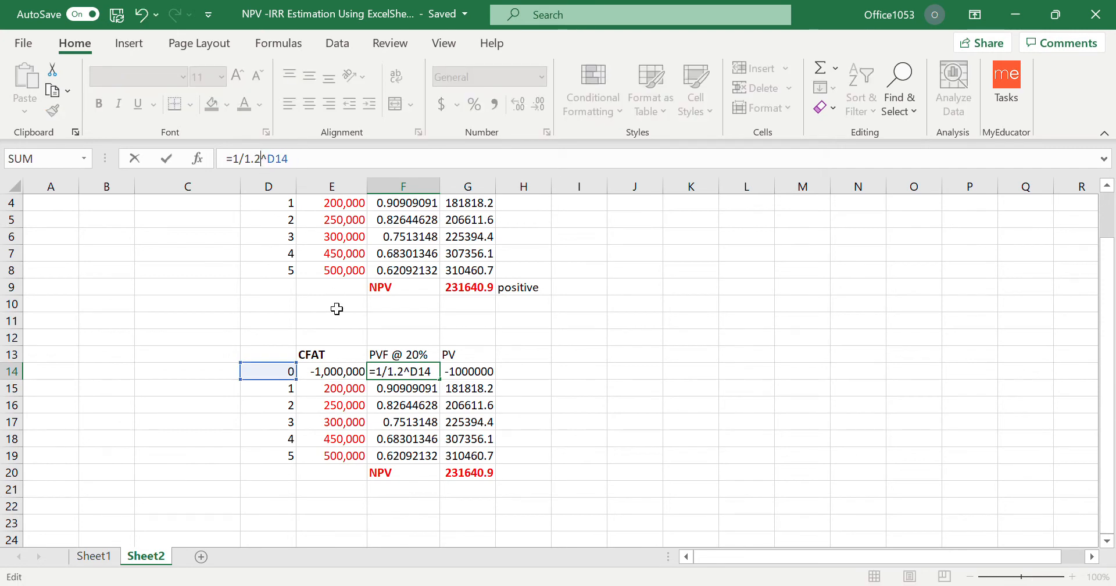
pyautogui.click(581, 457)
# Copy the 20% discount factor formula from F14 into F15:F19.
pyautogui.click(419, 389)
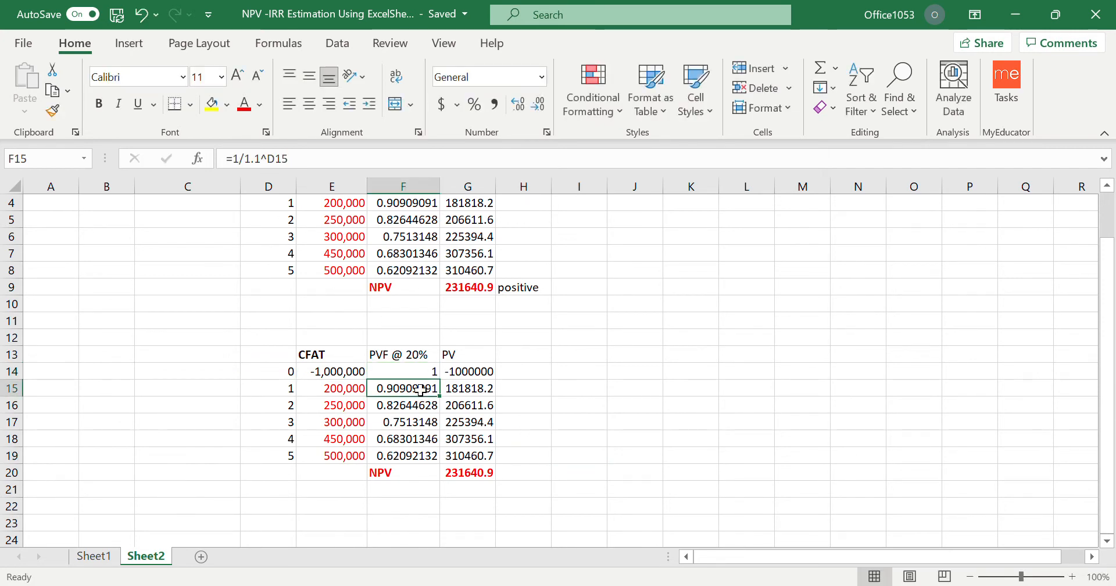
pyautogui.click(419, 375)
pyautogui.hotkey('ctrl', 'c')
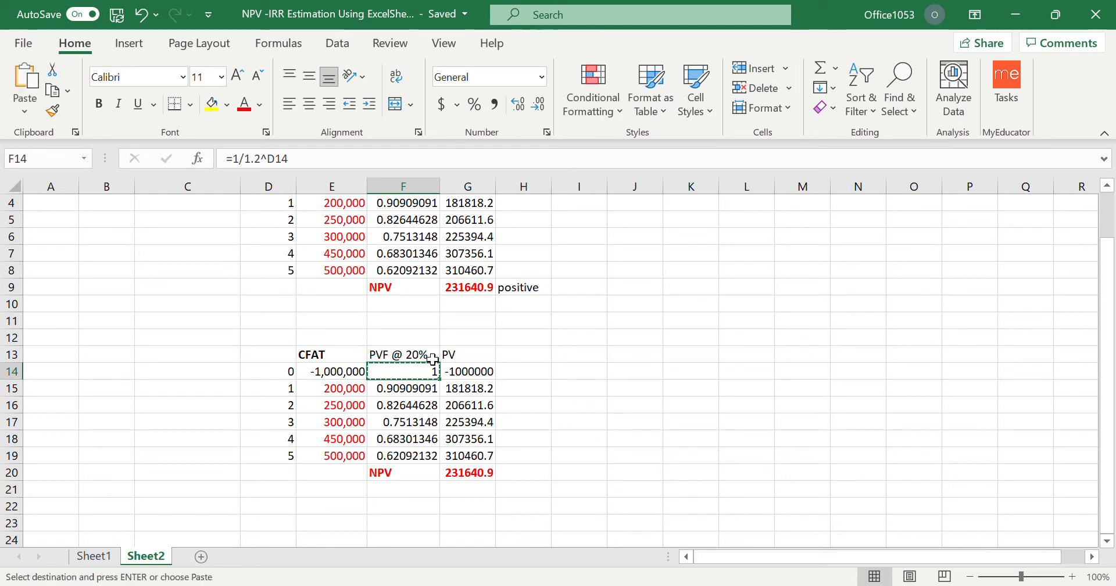
pyautogui.moveTo(419, 388); pyautogui.dragTo(418, 458)
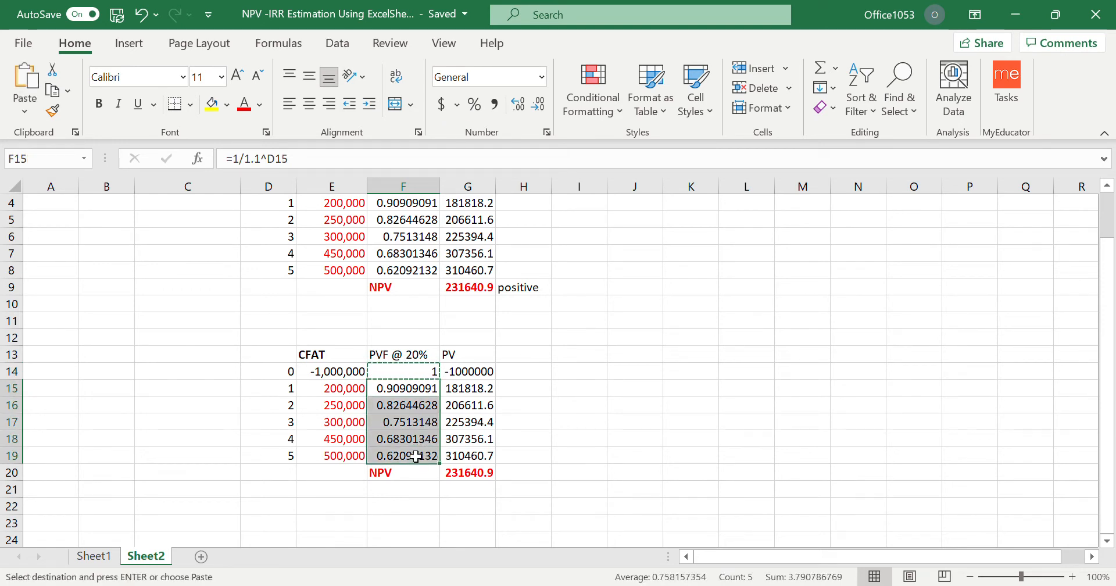
pyautogui.hotkey('ctrl', 'v')
pyautogui.click(658, 427)
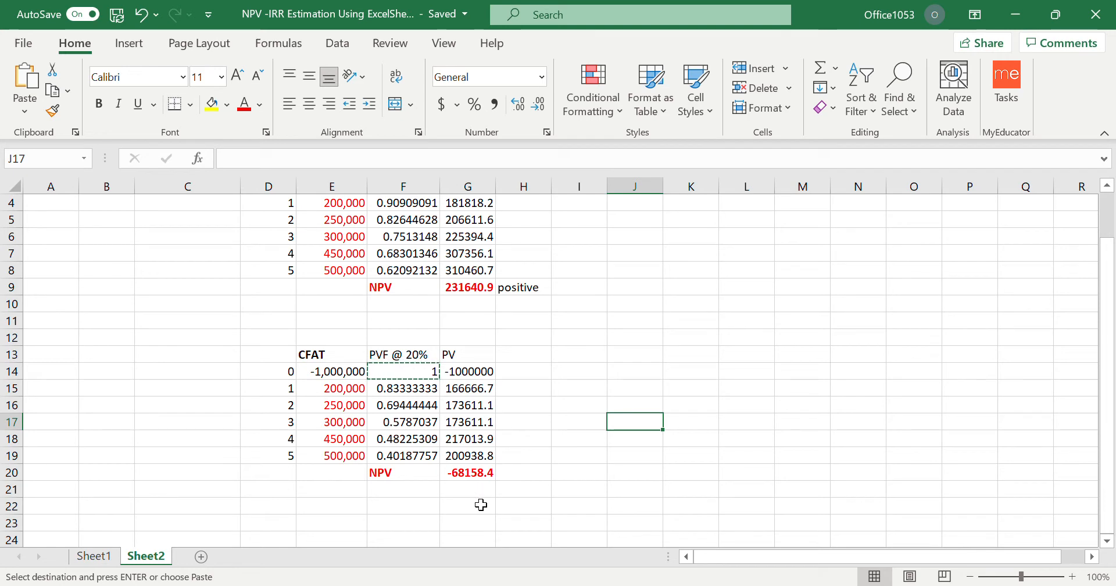
# Enter the note "negative" in H20 beside the NPV at 20%.
pyautogui.click(521, 474)
pyautogui.write('negative')
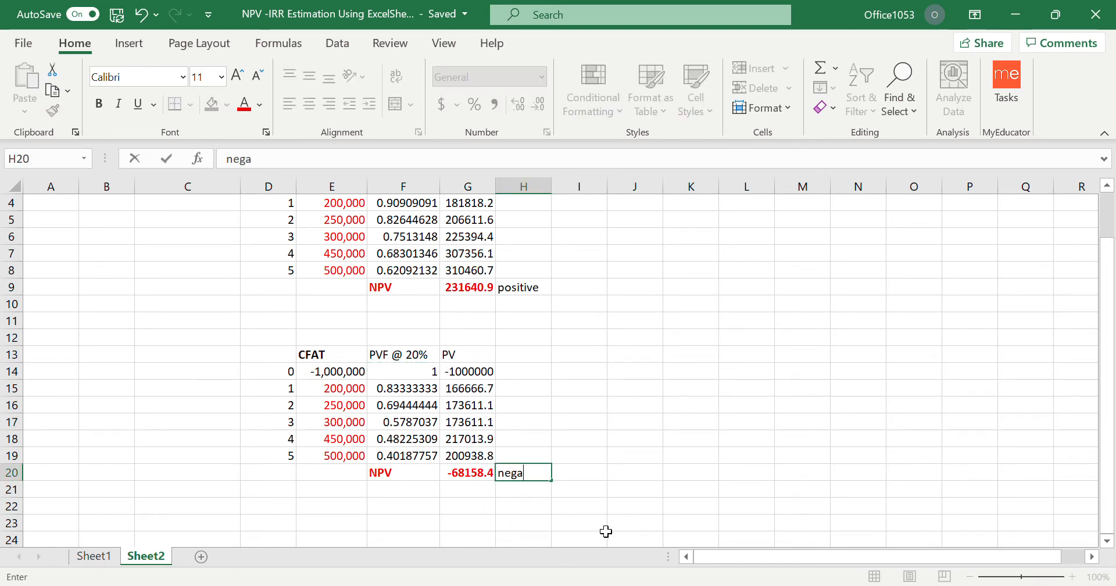
pyautogui.click(659, 439)
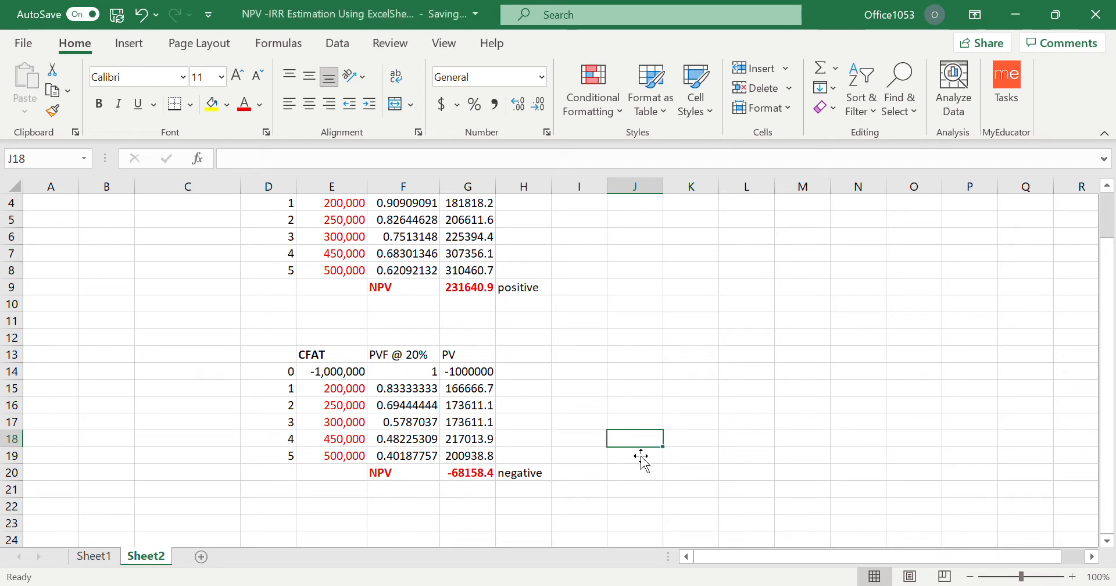
# Compare the NPV cells and their sign notes for the 10% and 20% discount rates.
pyautogui.click(460, 290)
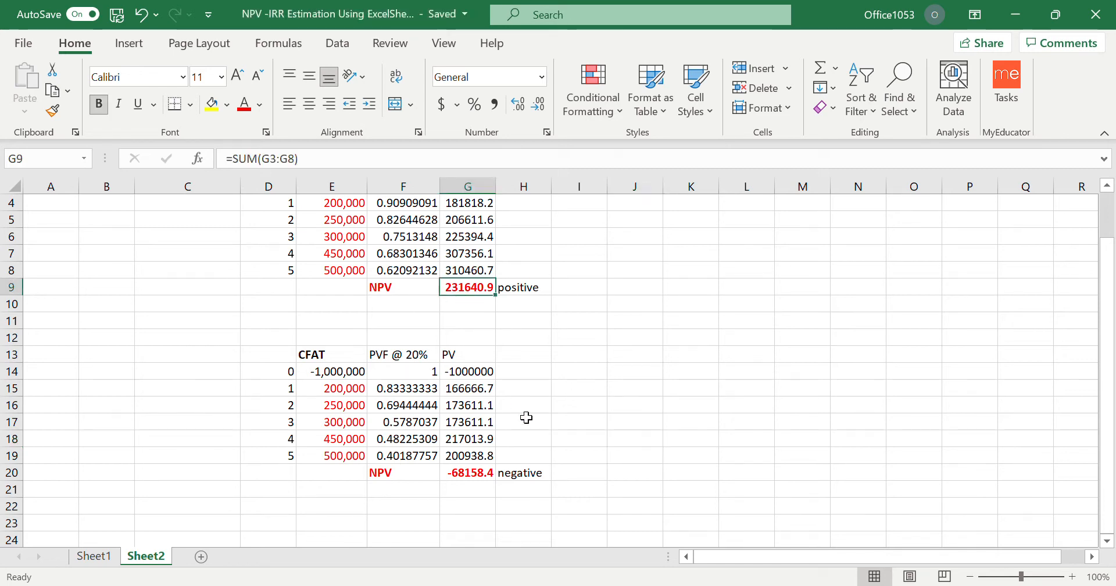
pyautogui.click(474, 476)
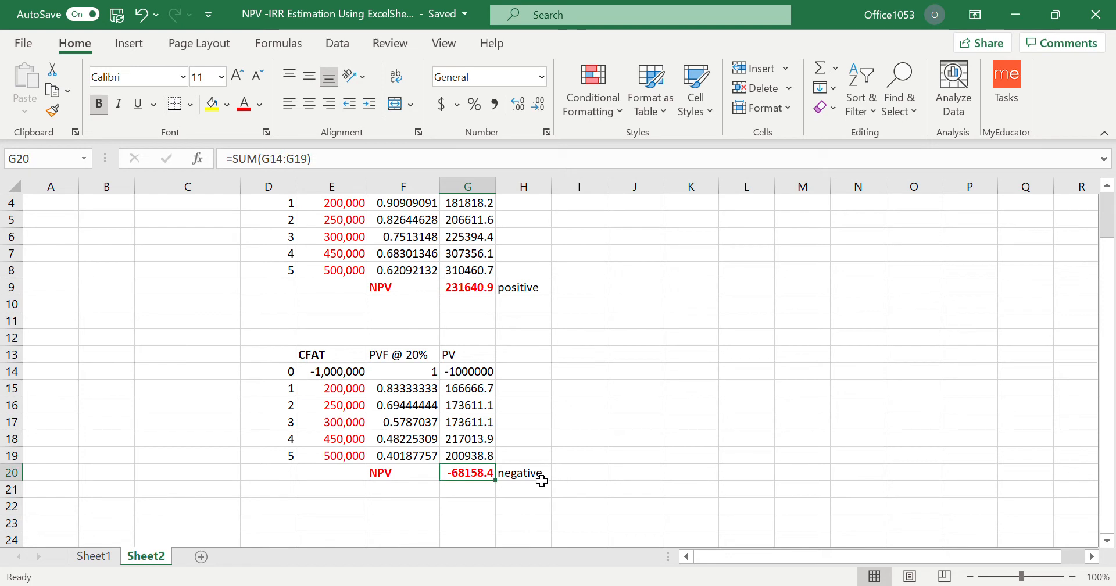
pyautogui.click(538, 476)
pyautogui.click(523, 288)
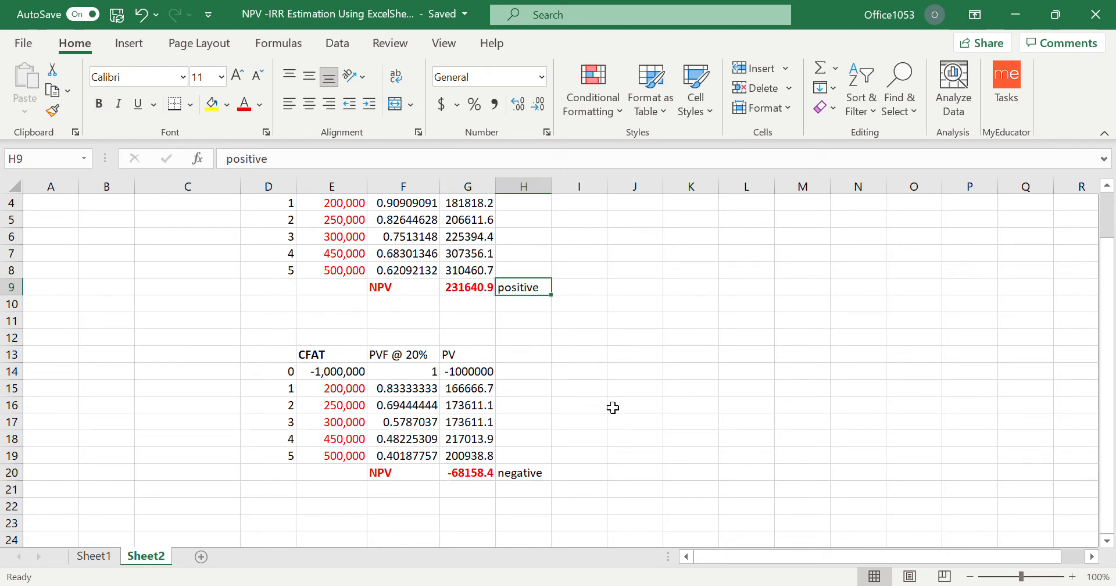
pyautogui.click(467, 291)
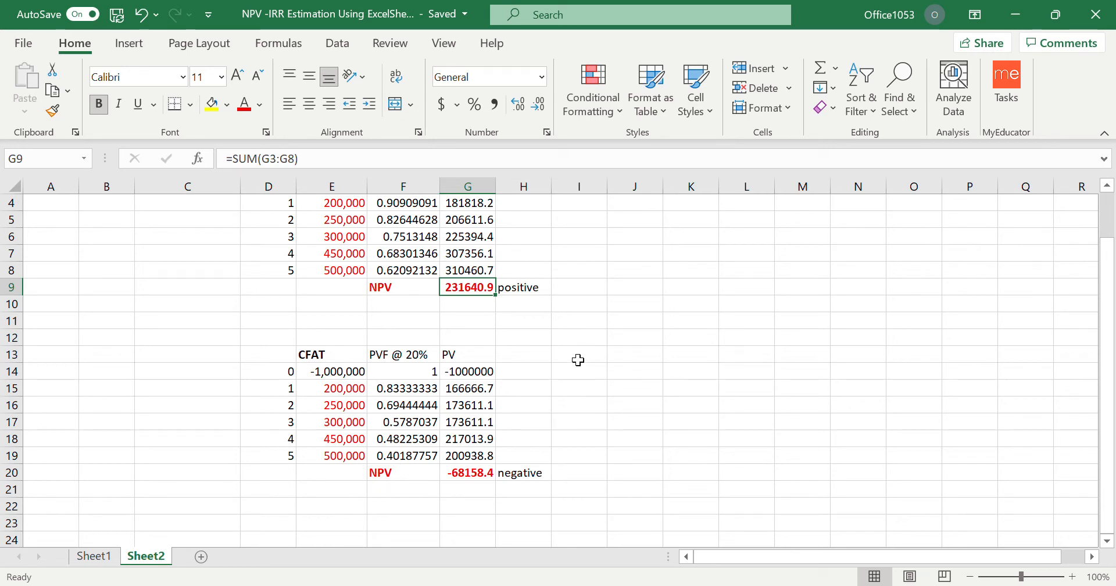
# Enter the note "at IRR , NPV=0" in J2, beside the 10% discount rate table.
pyautogui.scroll(1, 578, 360)
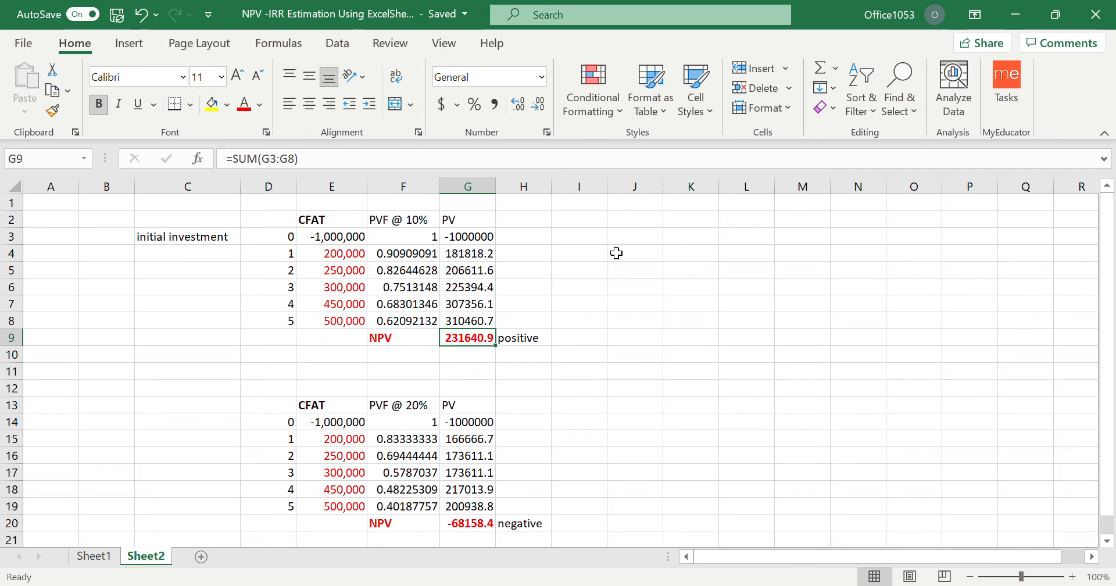
pyautogui.click(629, 225)
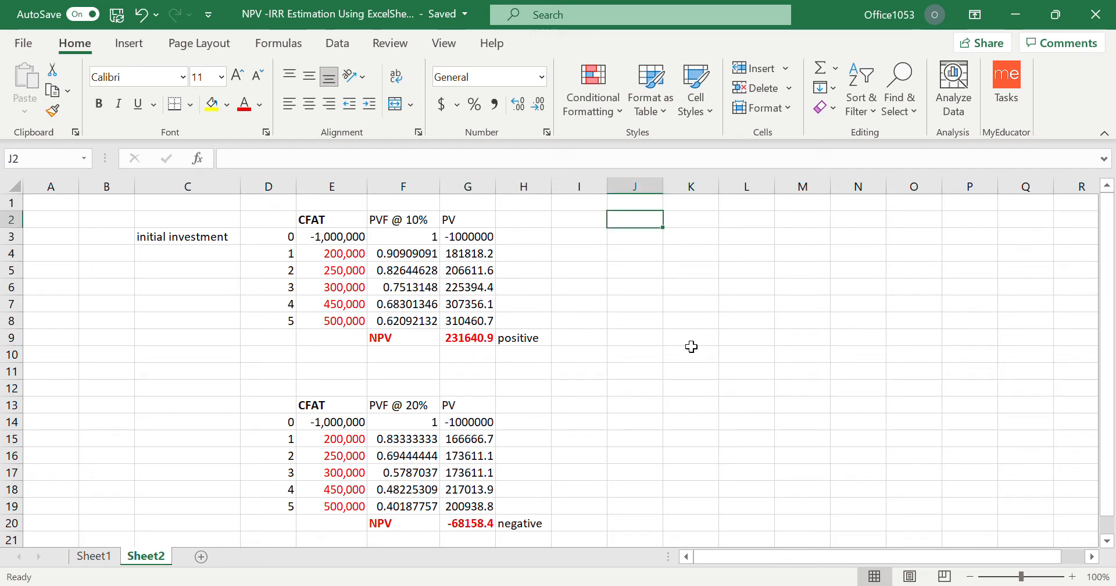
pyautogui.write('IRR')
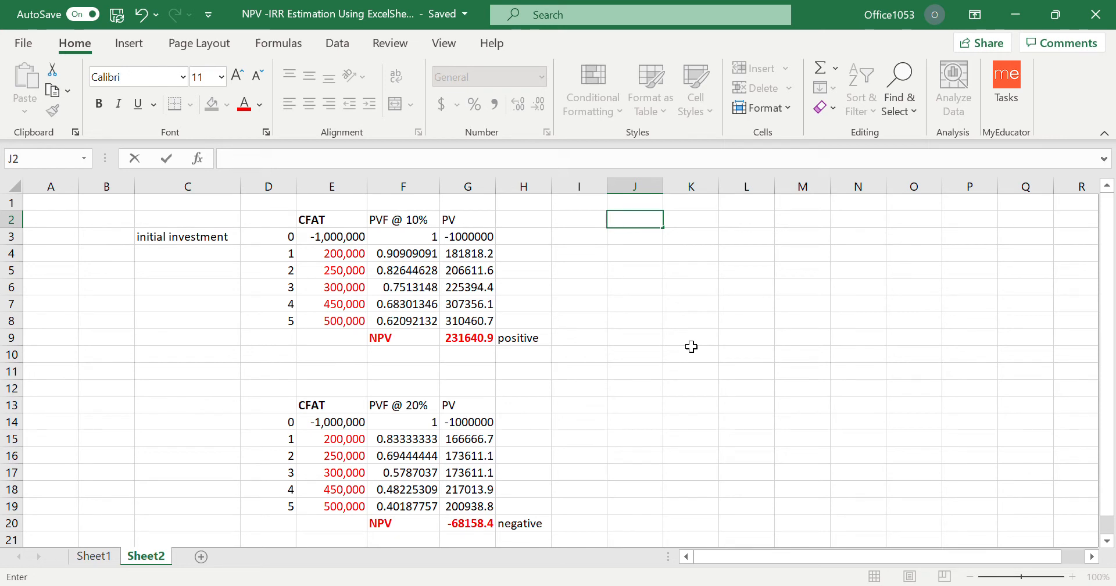
pyautogui.write(' at I')
pyautogui.write('NPV=')
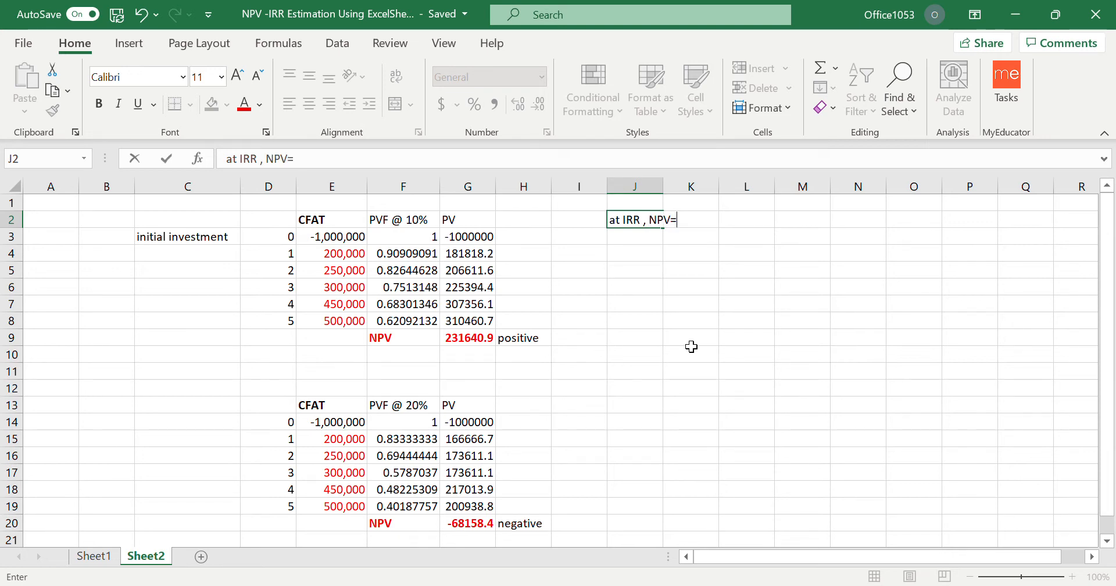
pyautogui.write('0')
pyautogui.press('Return')
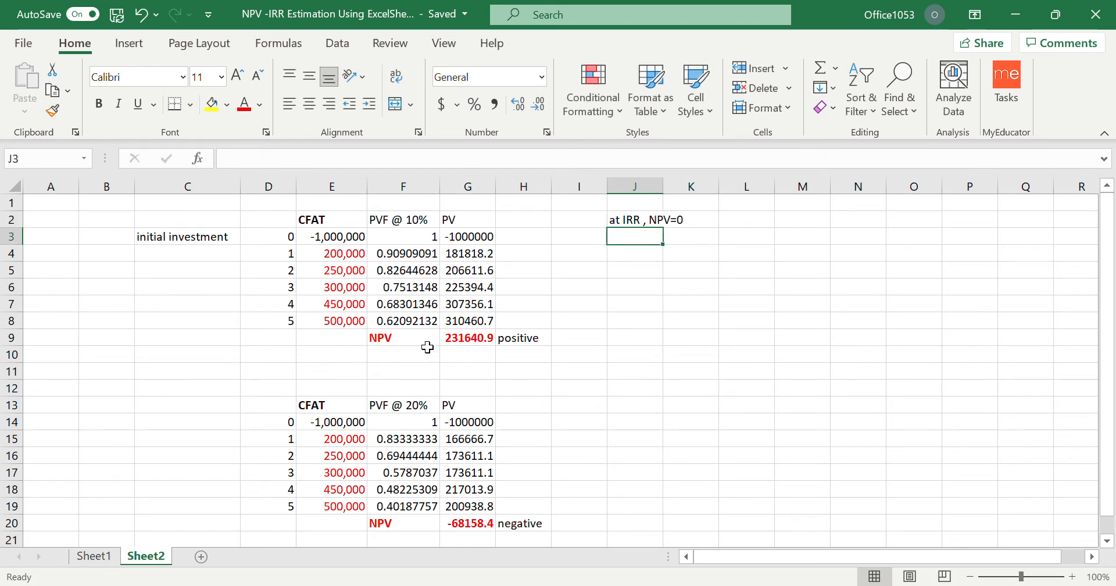
# Check the NPVs at 10% and 20%, and enter the note "IRR >10% , <20%." in J3.
pyautogui.click(402, 340)
pyautogui.click(465, 342)
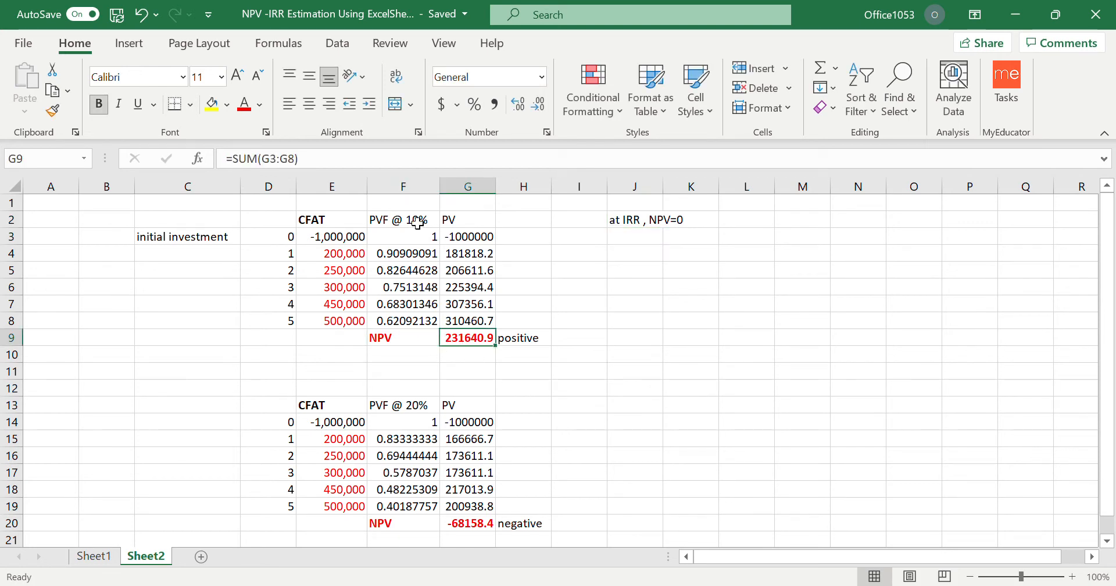
pyautogui.click(472, 525)
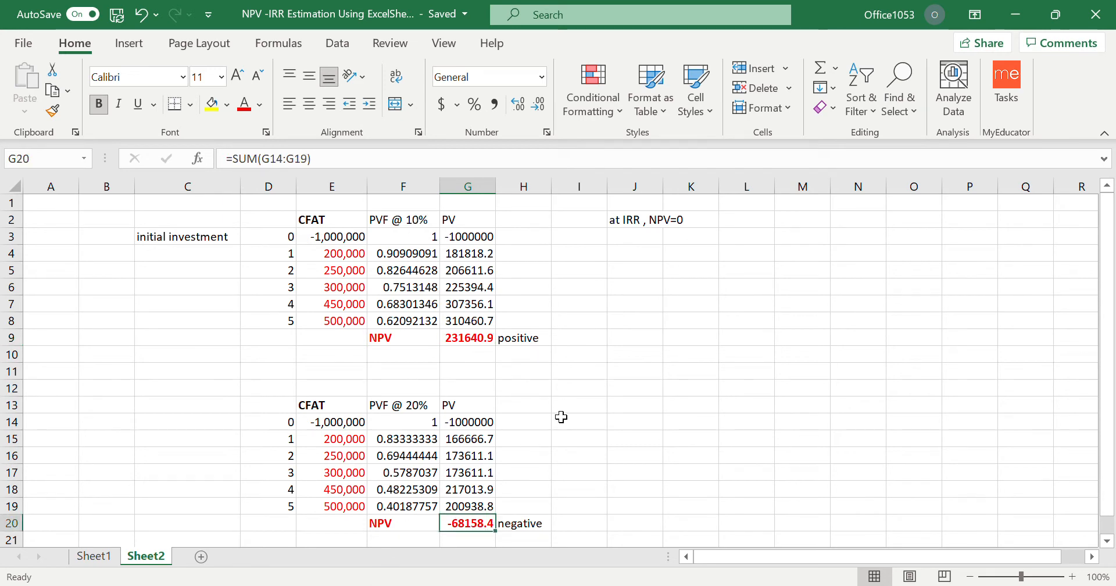
pyautogui.click(633, 239)
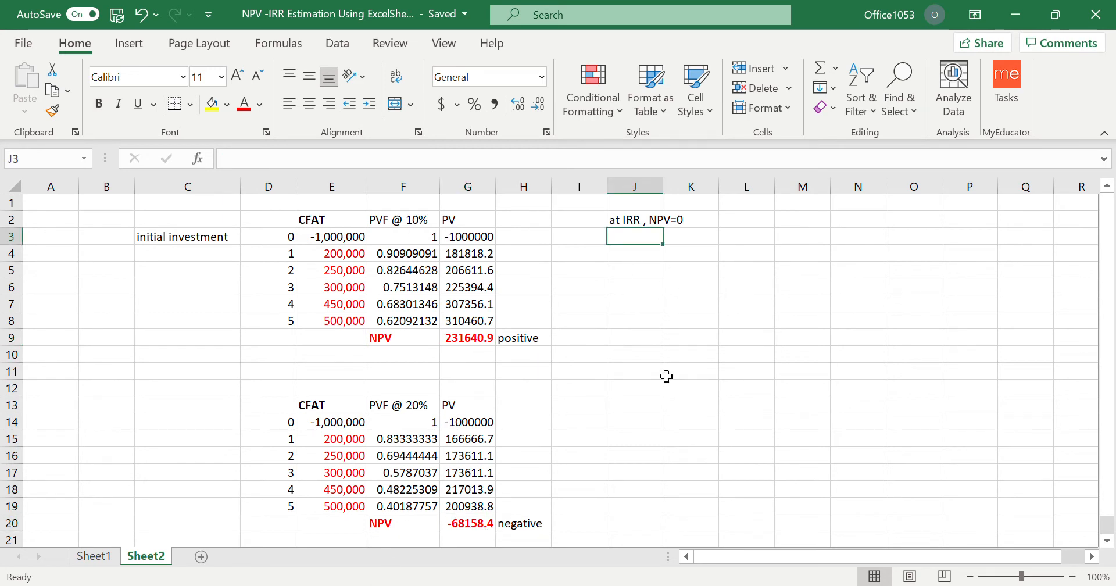
pyautogui.write('IRR')
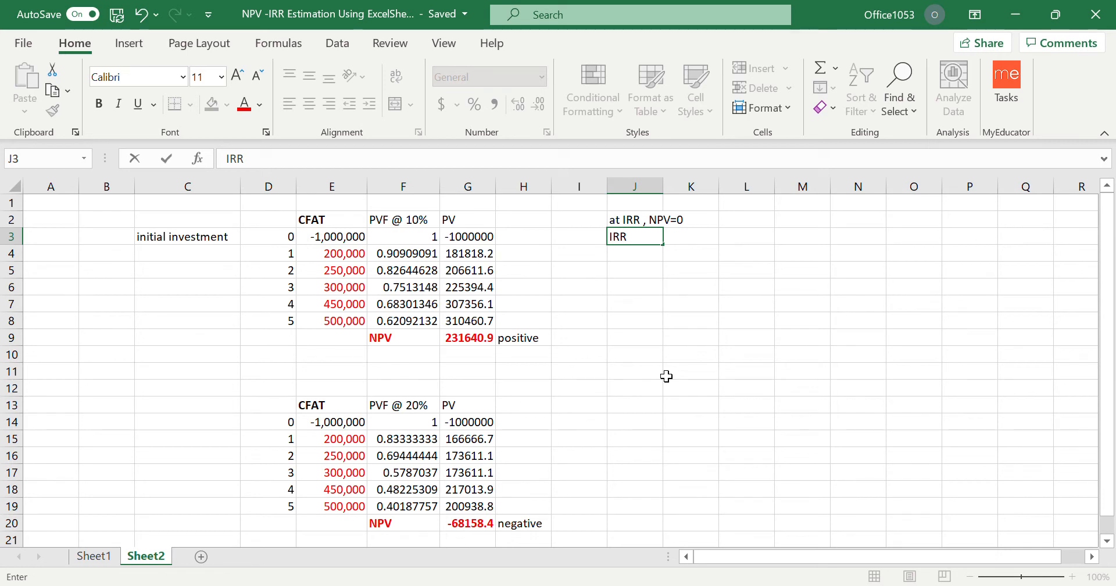
pyautogui.write(' >10%')
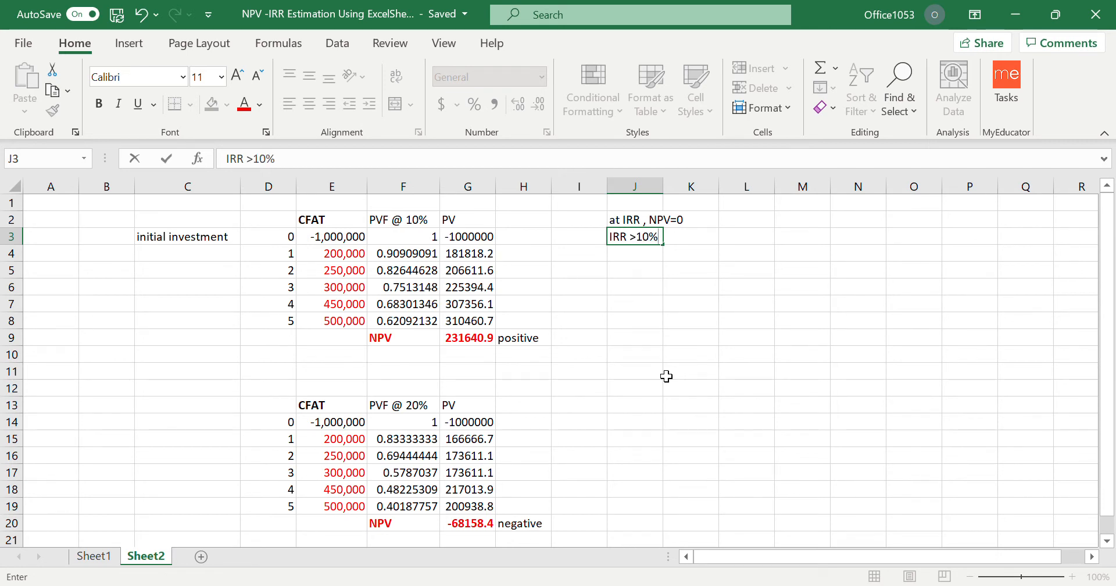
pyautogui.write(' , <20%.')
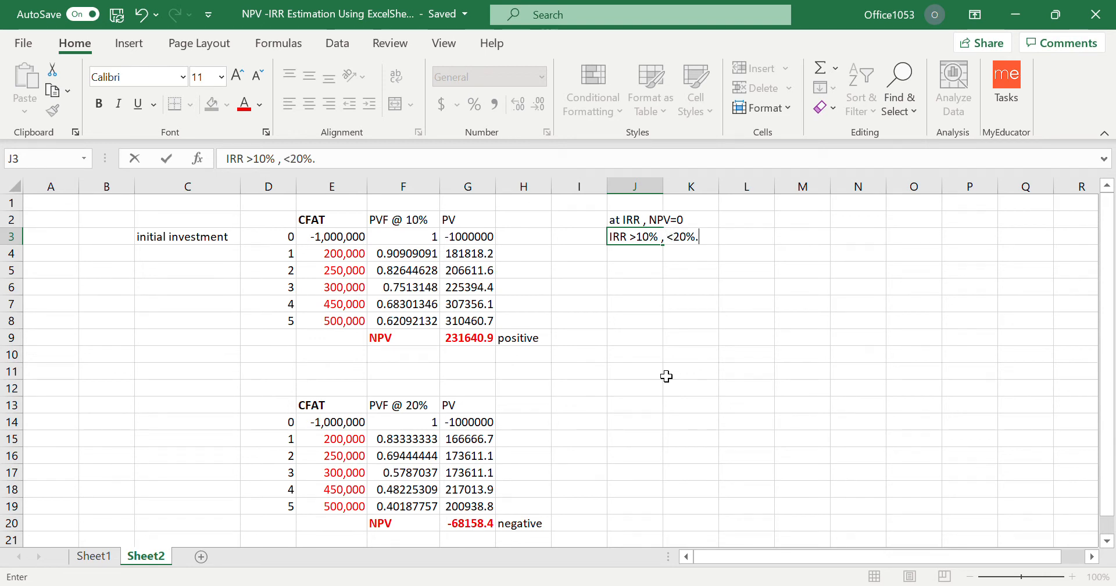
pyautogui.press('Return')
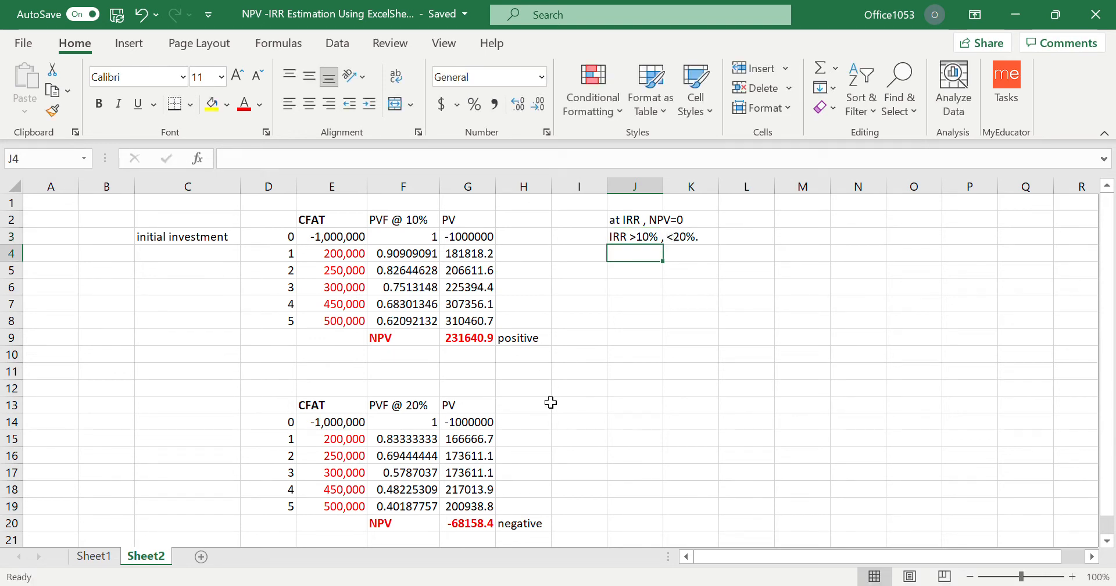
# Calculate the IRR in F21 with the formula =irr(E14:E19,.13), using the CFAT cash flows and a guess of .13.
pyautogui.scroll(-1, 533, 386)
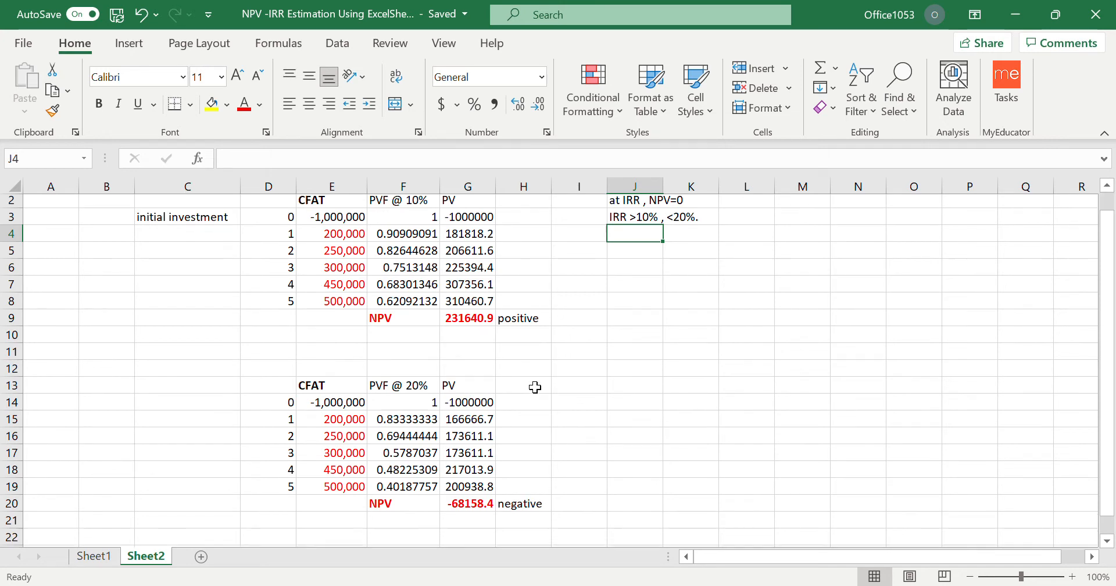
pyautogui.click(387, 491)
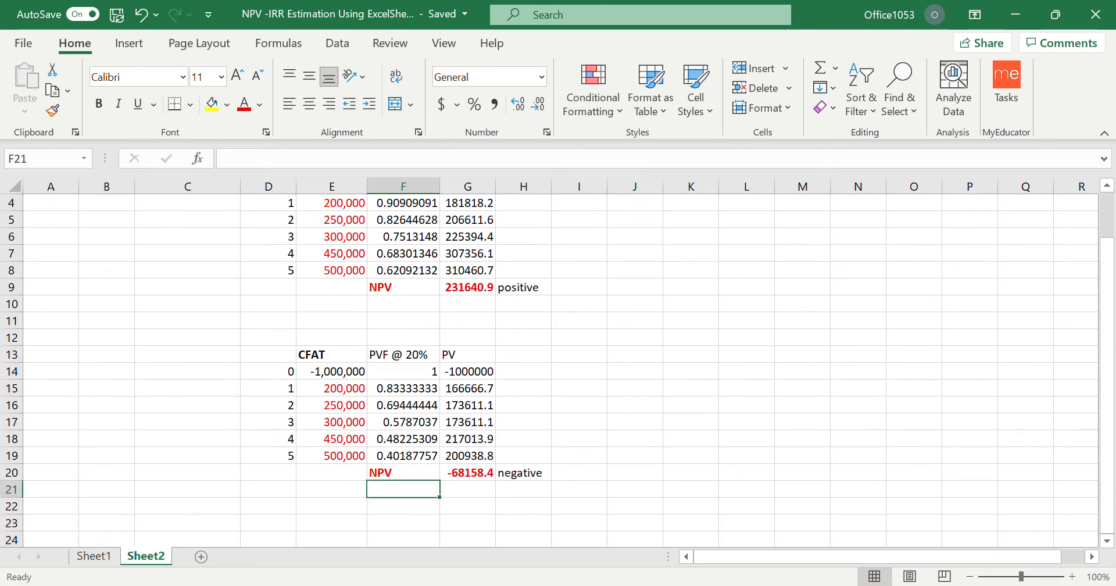
pyautogui.write('=irr(')
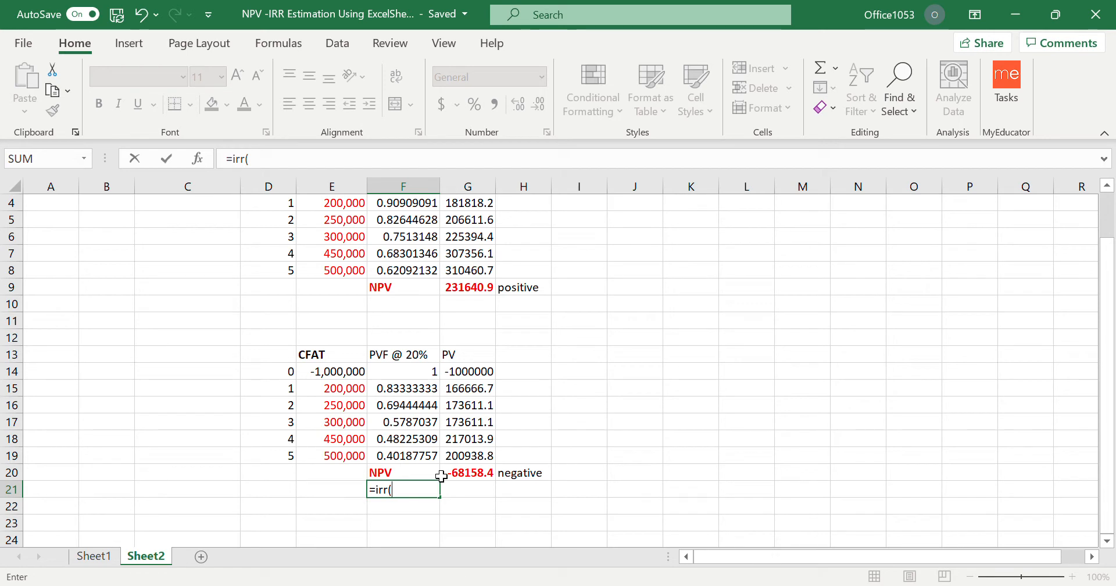
pyautogui.moveTo(335, 373); pyautogui.dragTo(343, 457)
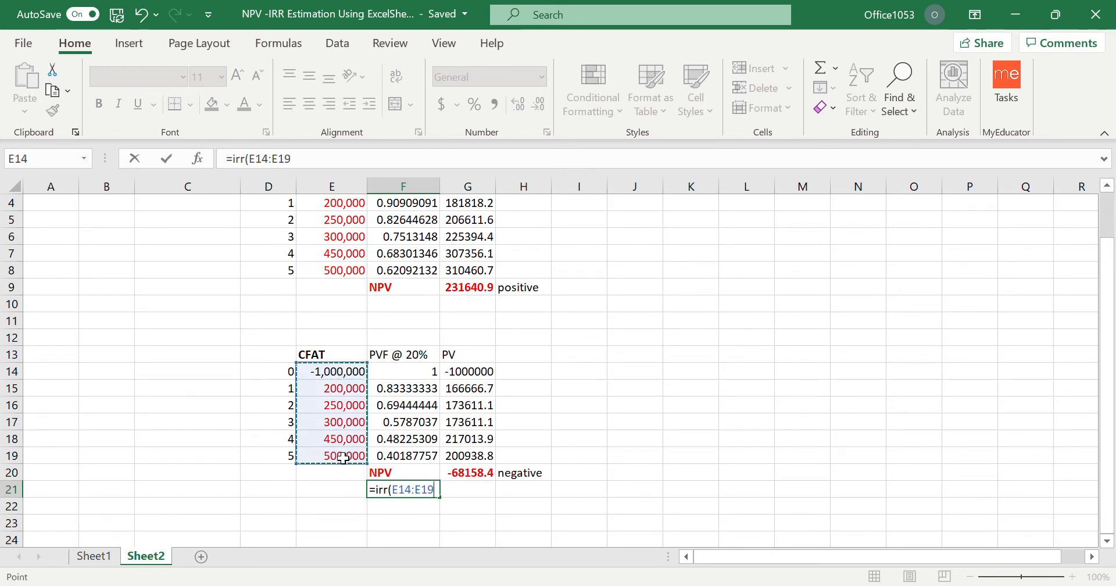
pyautogui.write(',.1')
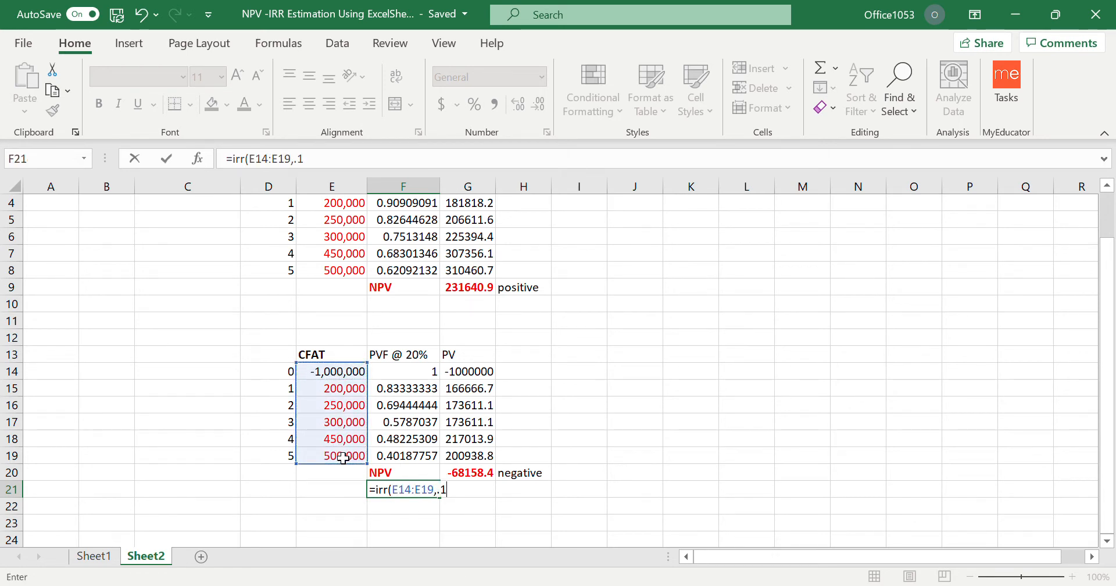
pyautogui.write('0')
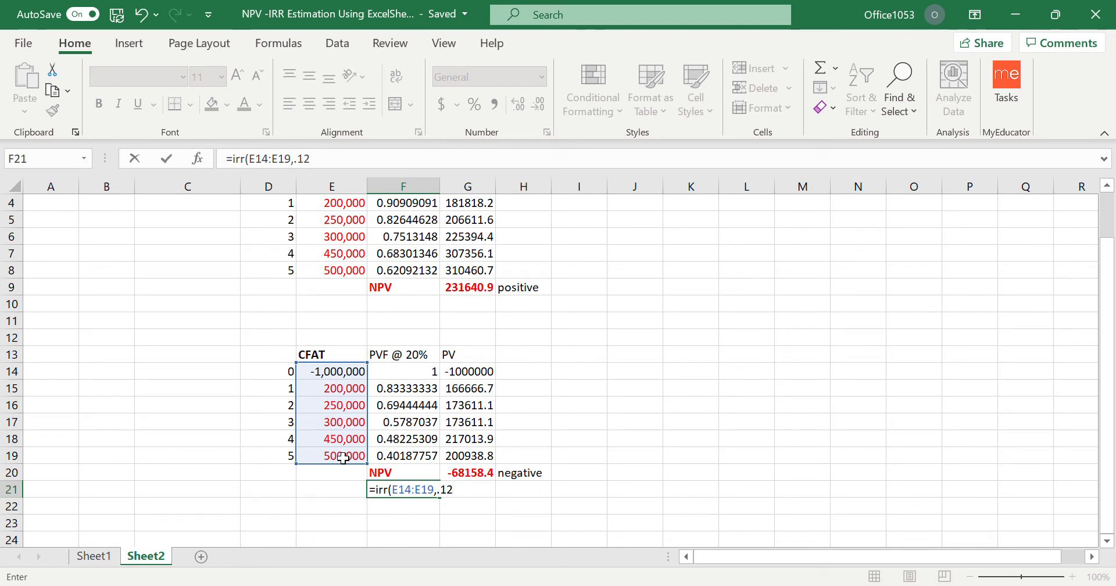
pyautogui.write('3')
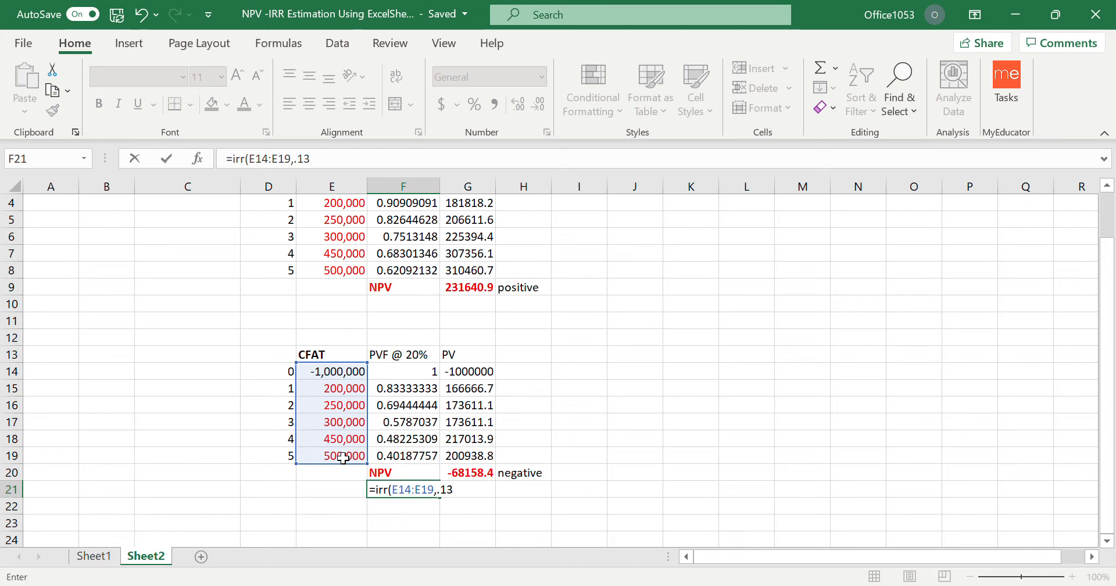
pyautogui.write(')')
pyautogui.press('Return')
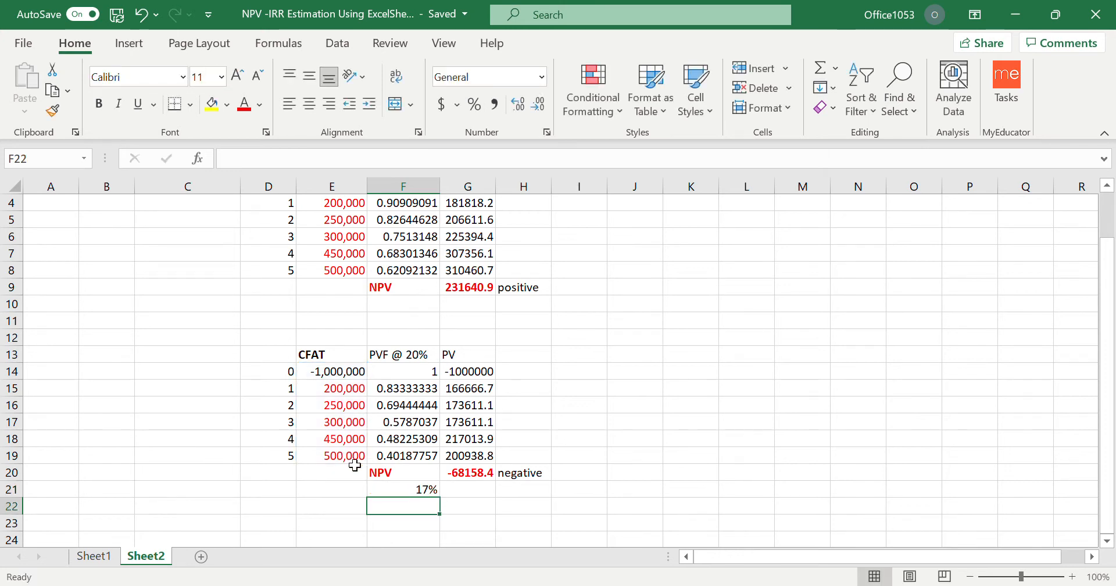
# Display the IRR percentage in F21 with three decimal places.
pyautogui.click(426, 491)
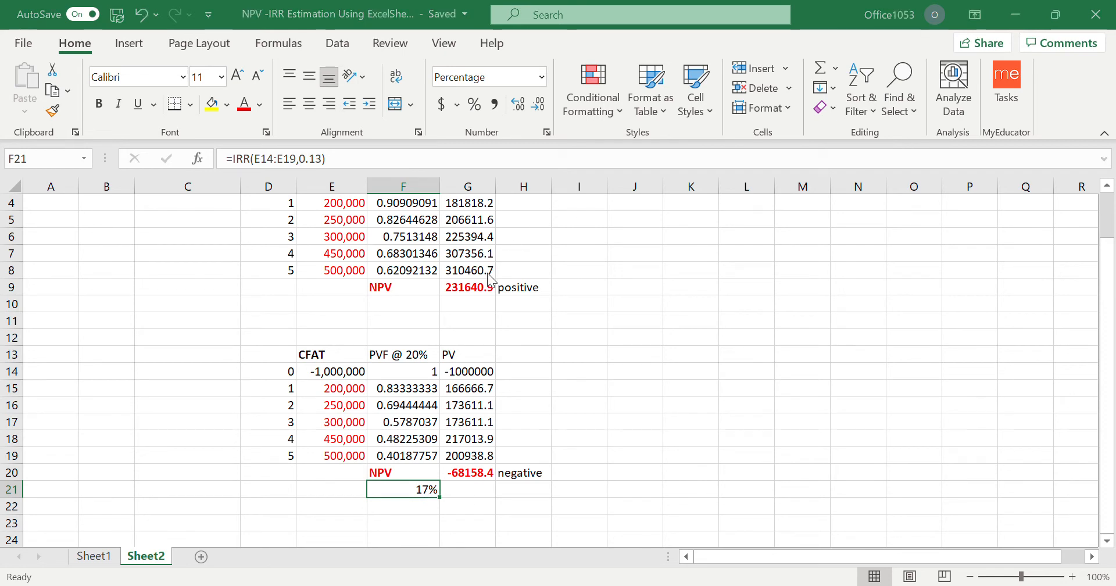
pyautogui.click(635, 489)
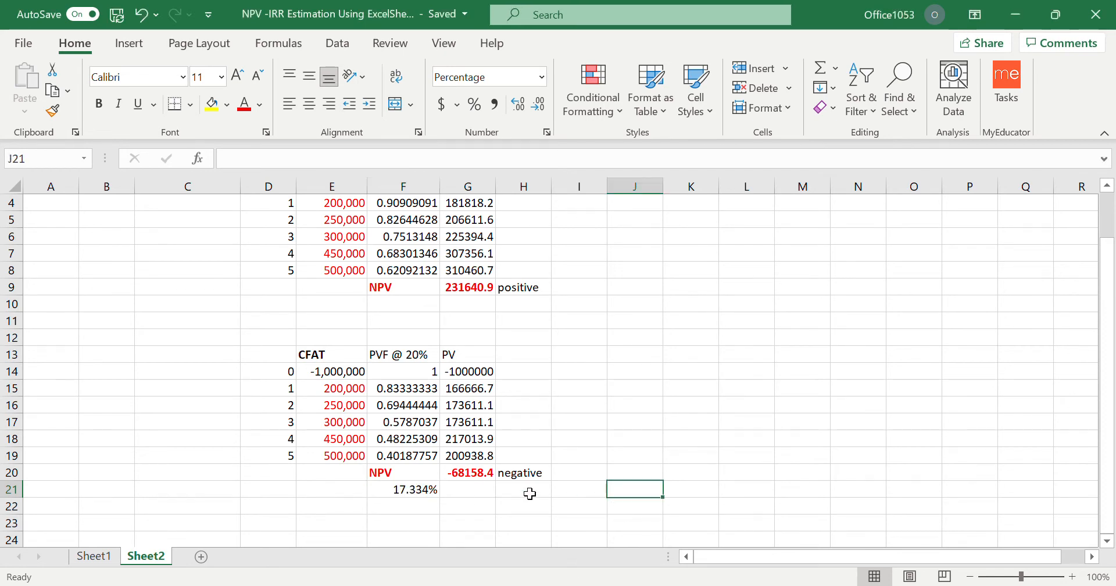
pyautogui.click(407, 492)
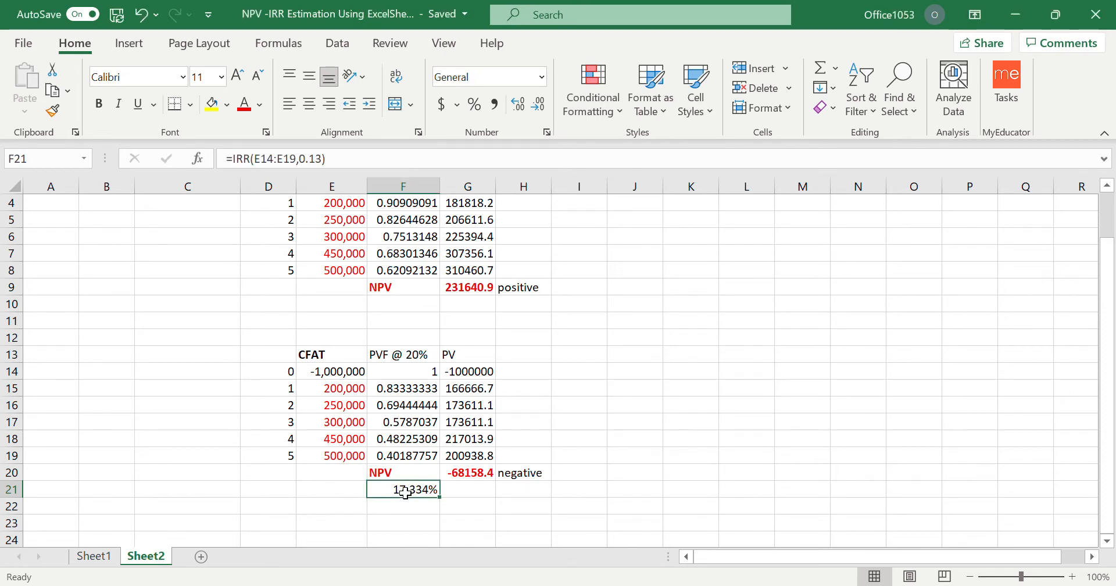
# Label the rate with "IRR" in E21 and make both E21 and F21 bold.
pyautogui.click(346, 494)
pyautogui.write('IRR')
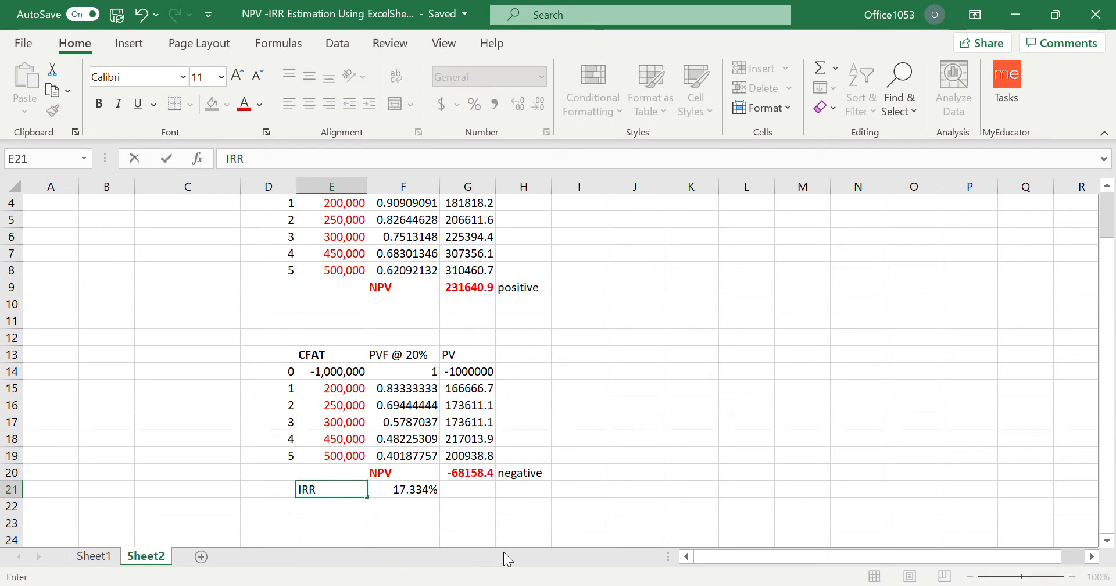
pyautogui.click(531, 506)
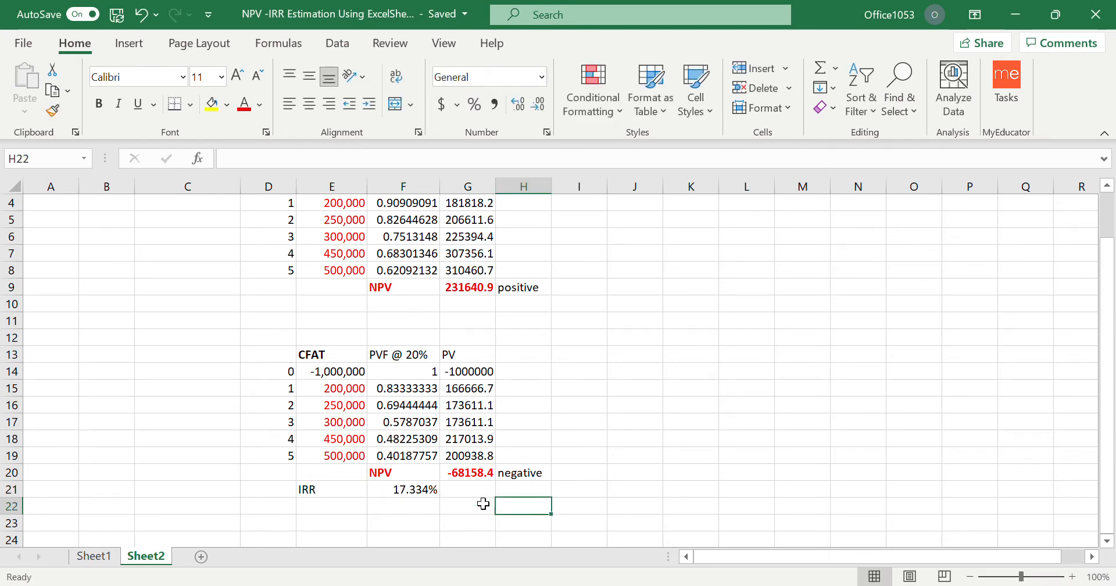
pyautogui.moveTo(329, 493); pyautogui.dragTo(401, 493)
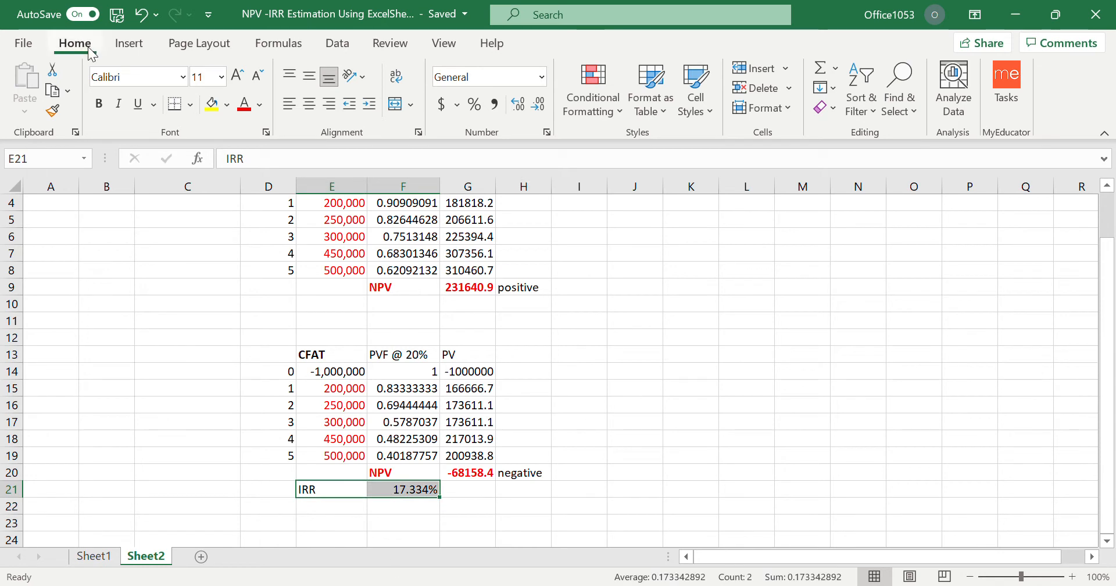
pyautogui.click(98, 103)
pyautogui.click(662, 443)
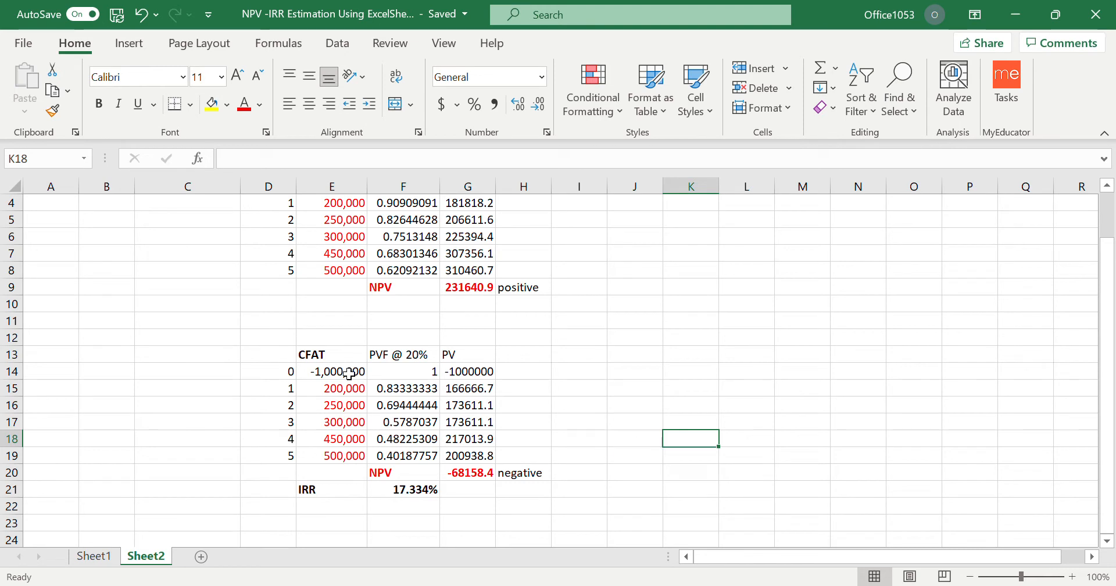
# Copy the 20% discount table D13:G20 to J13 and fit column K's width to its contents.
pyautogui.moveTo(348, 373); pyautogui.dragTo(352, 453)
pyautogui.click(422, 495)
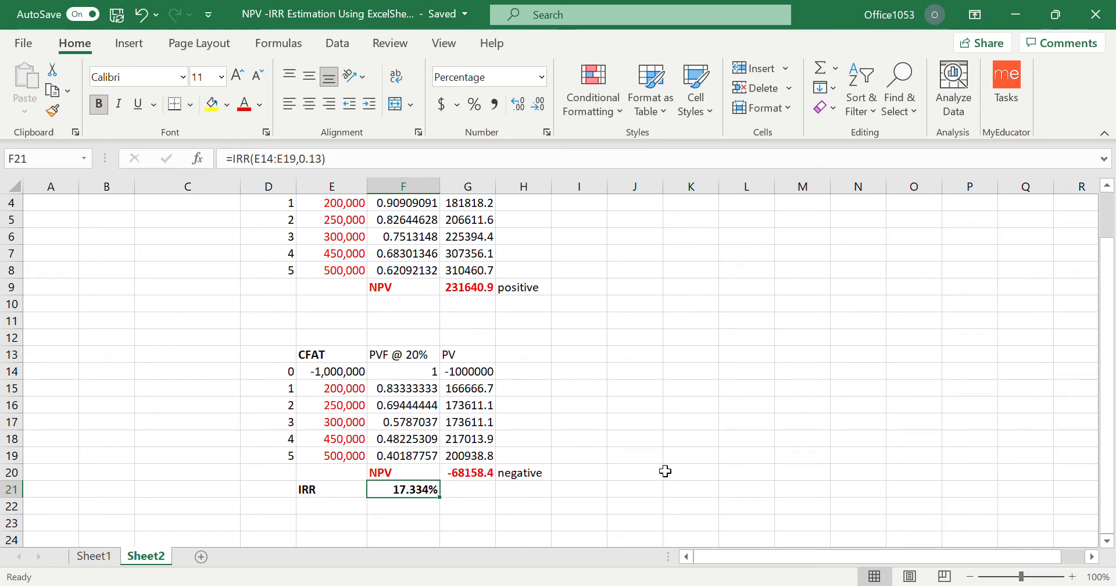
pyautogui.moveTo(286, 358); pyautogui.dragTo(493, 470)
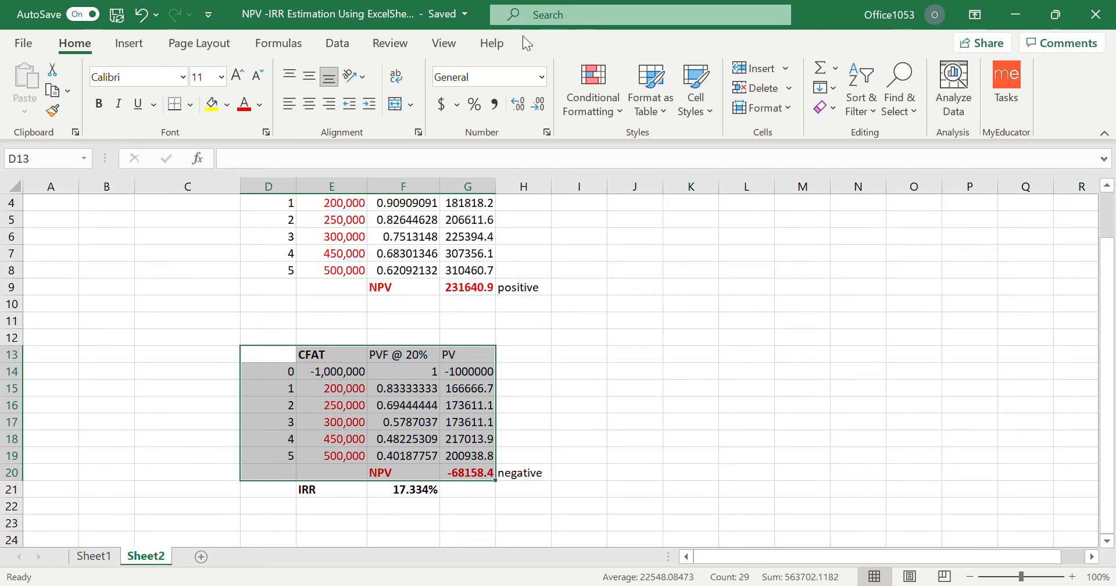
pyautogui.hotkey('ctrl', 'c')
pyautogui.click(649, 356)
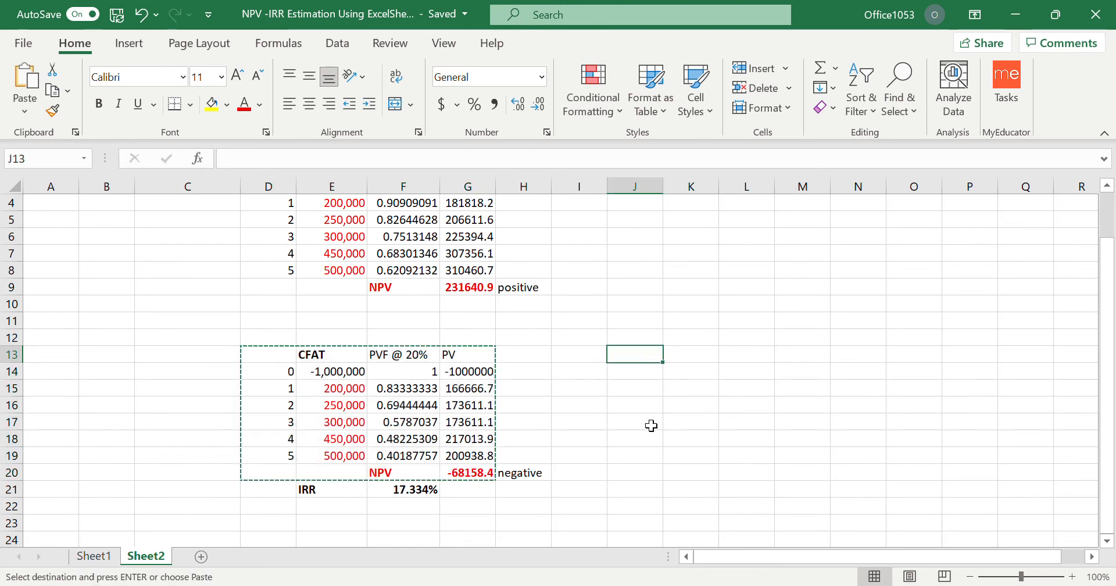
pyautogui.hotkey('ctrl', 'v')
pyautogui.click(952, 389)
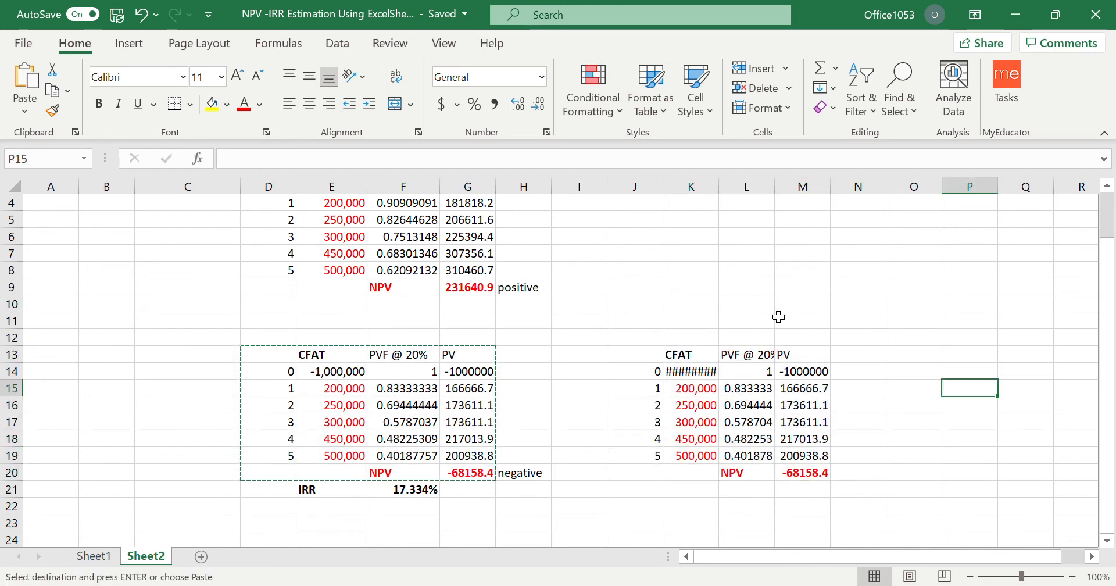
pyautogui.doubleClick(720, 186)
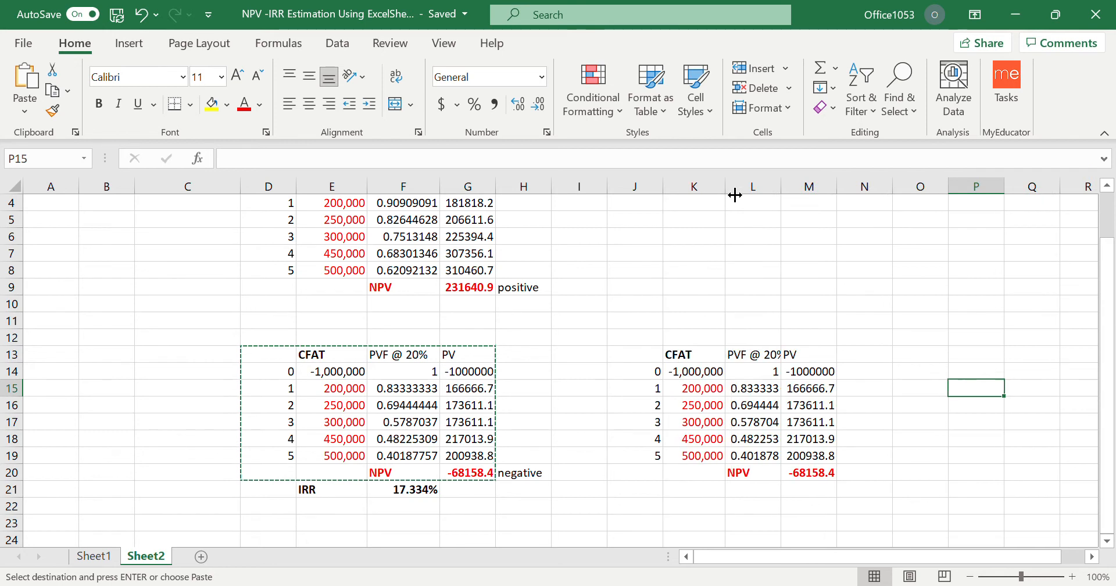
# Change the discount factor heading in L13 of the copied table to "PVF @ 17.3333%".
pyautogui.doubleClick(772, 359)
pyautogui.write('17')
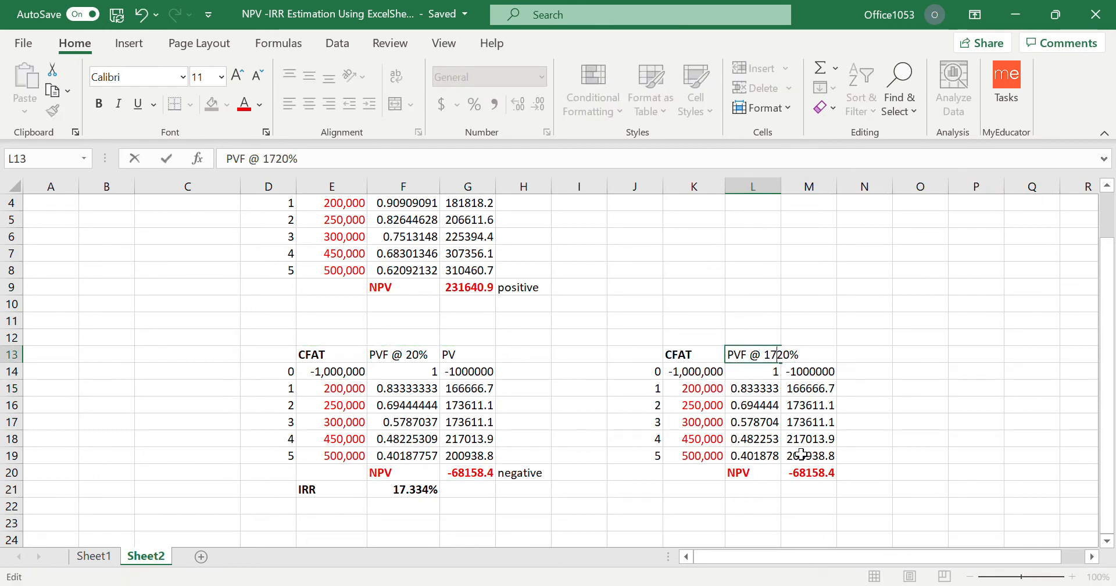
pyautogui.write('.3333')
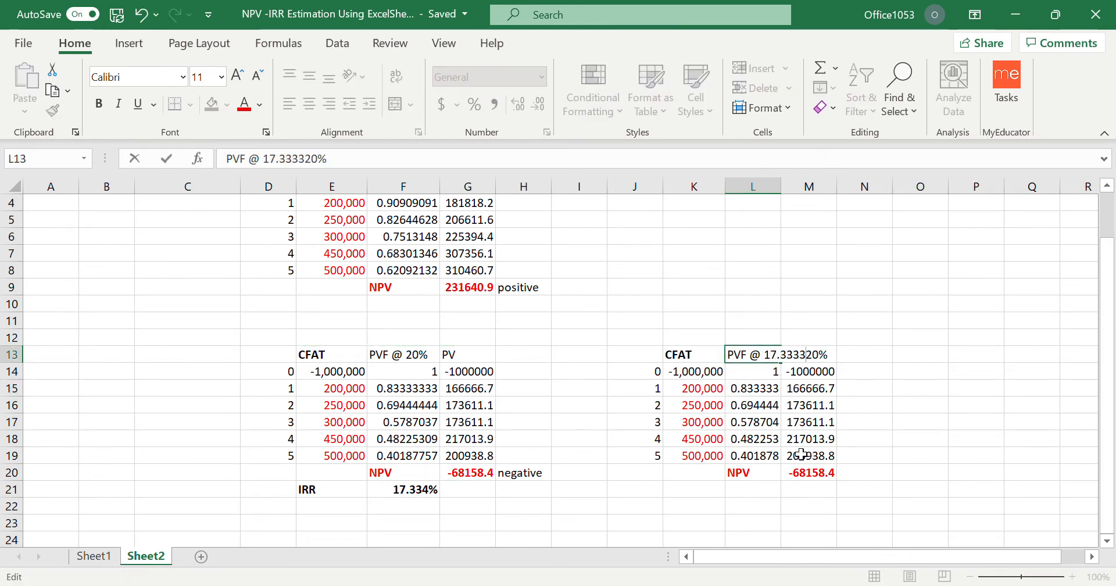
pyautogui.press('Delete')
pyautogui.press('Delete')
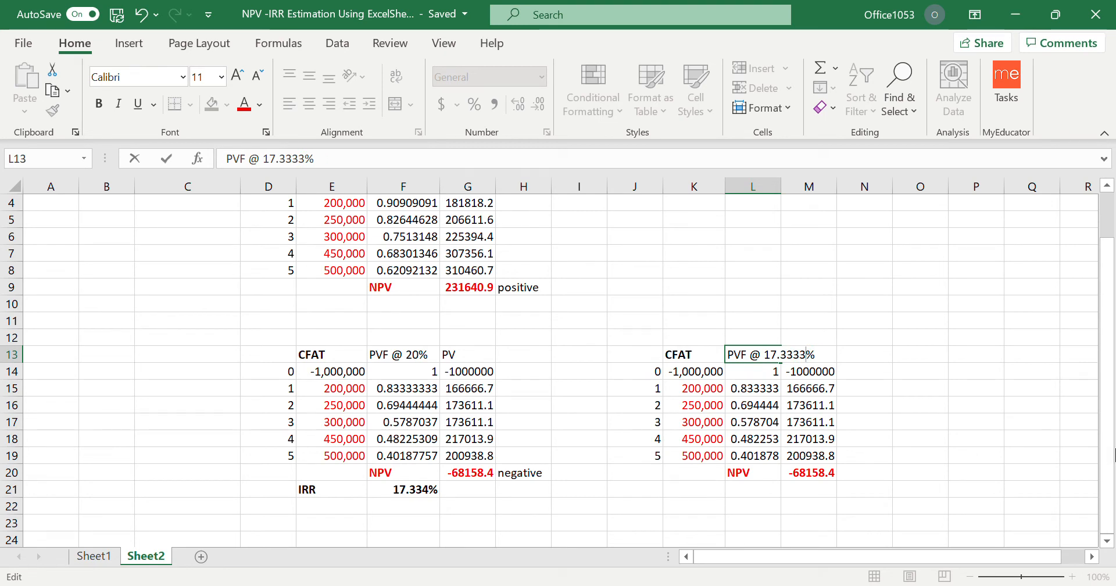
pyautogui.click(995, 386)
pyautogui.click(765, 372)
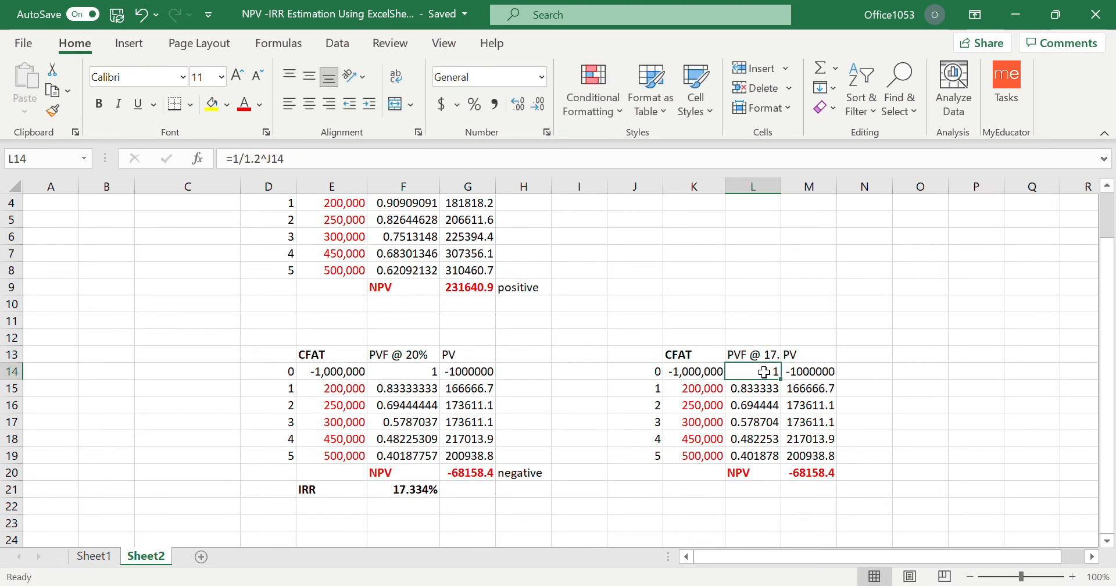
# Change the discount factor formula in L14 to =1/1.173333^J14.
pyautogui.click(255, 159)
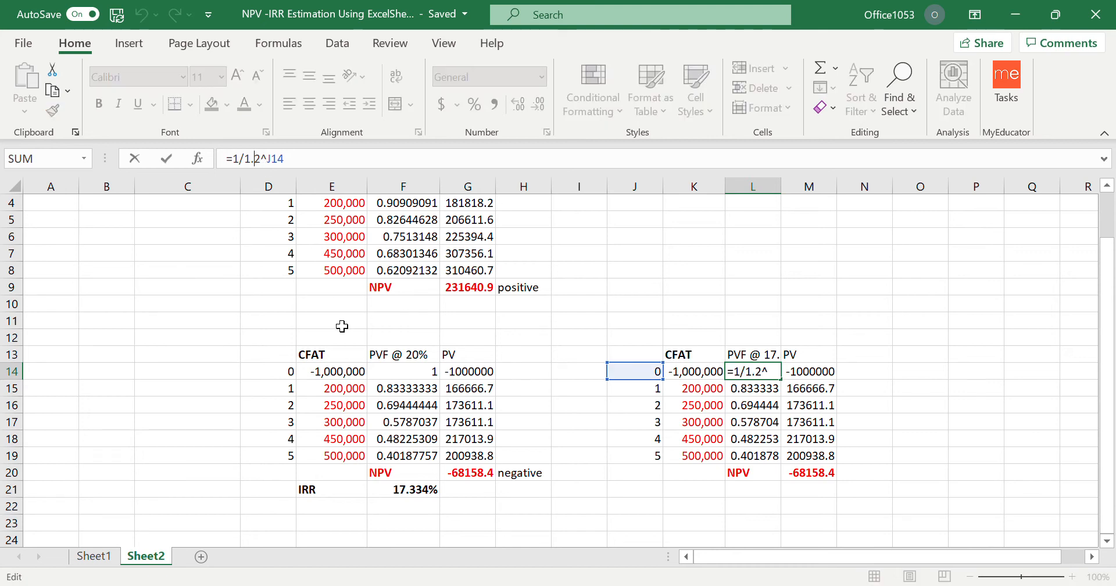
pyautogui.write('17333')
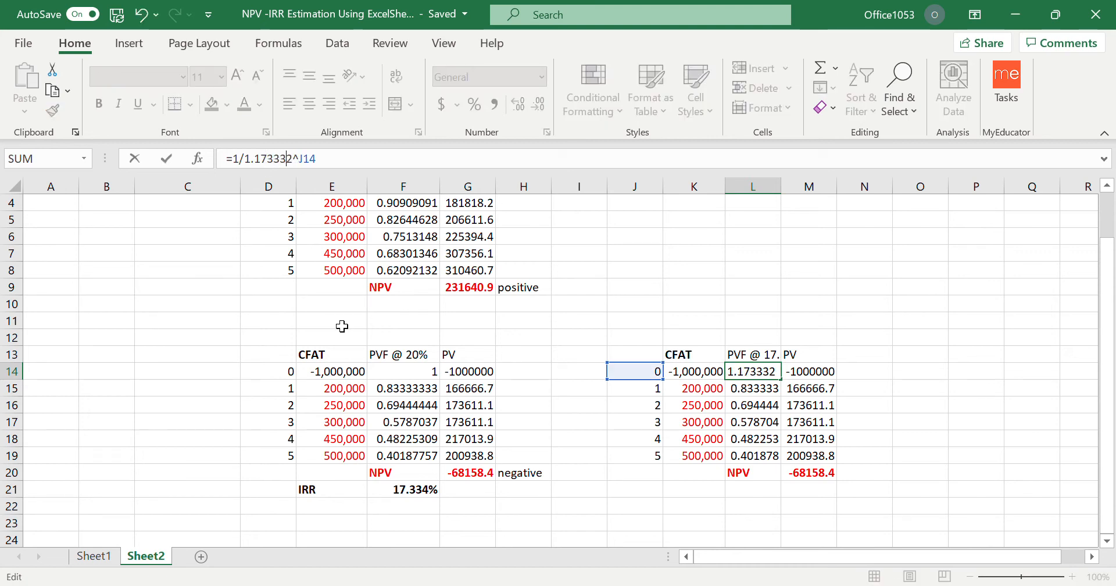
pyautogui.write('3')
pyautogui.press('Delete')
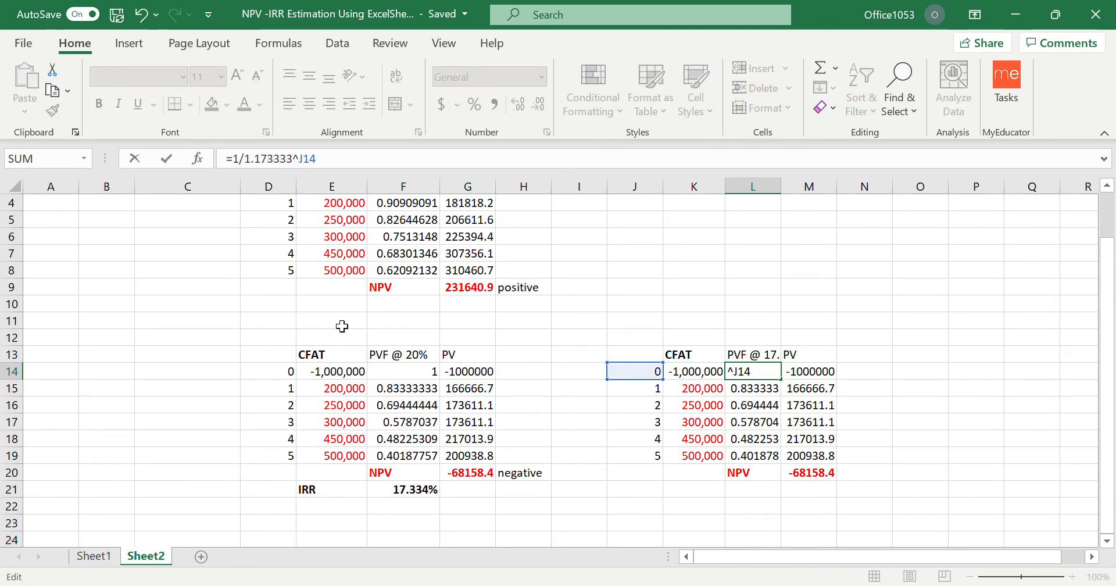
pyautogui.press('Return')
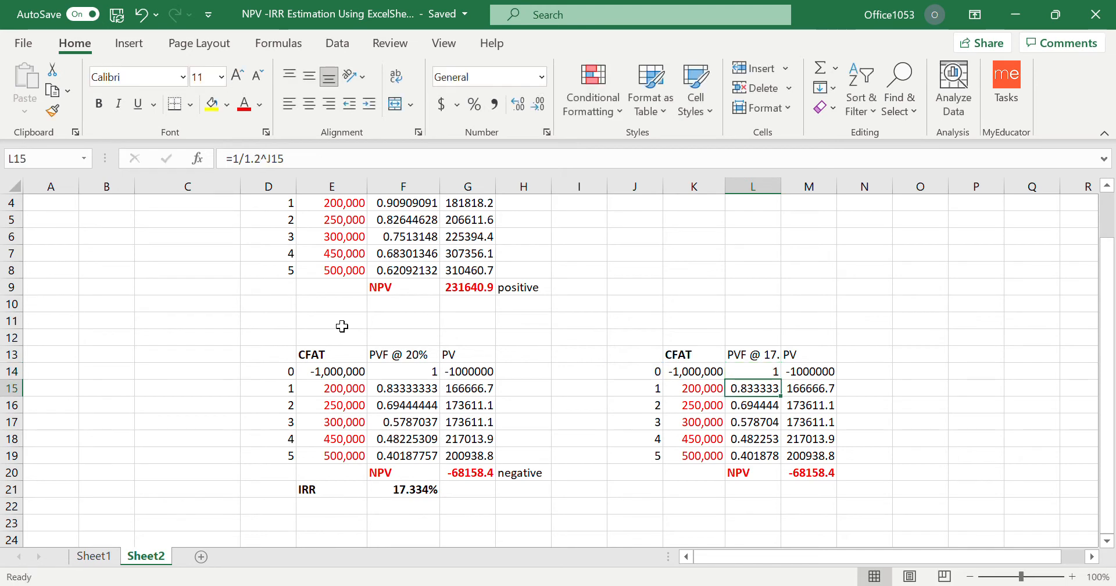
# Copy the L14 discount factor formula into L15:L19 and check the resulting NPV in M20.
pyautogui.press('Up')
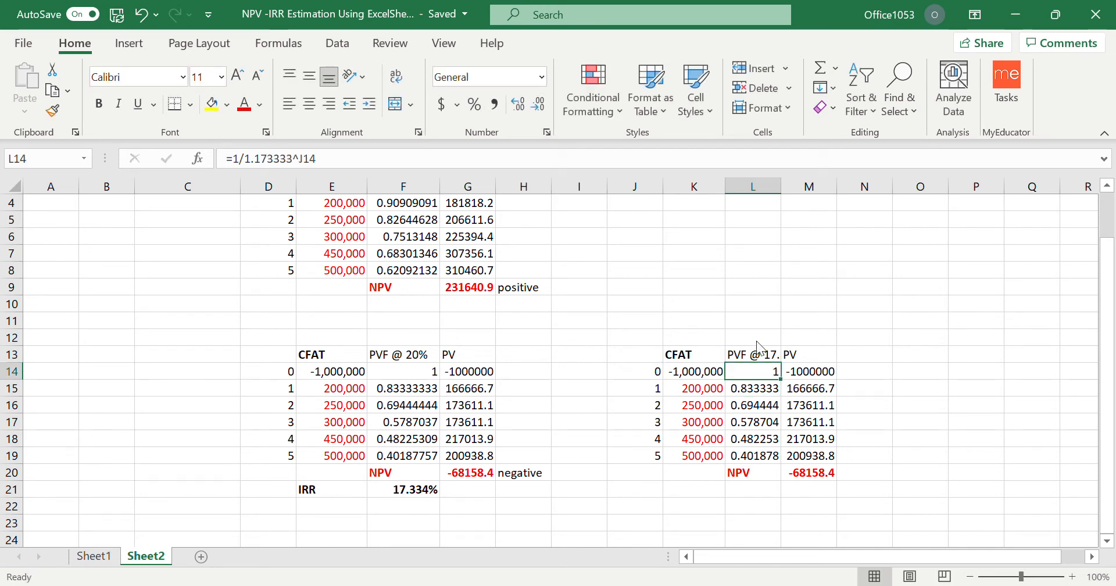
pyautogui.hotkey('ctrl', 'c')
pyautogui.moveTo(749, 388); pyautogui.dragTo(750, 457)
pyautogui.hotkey('ctrl', 'v')
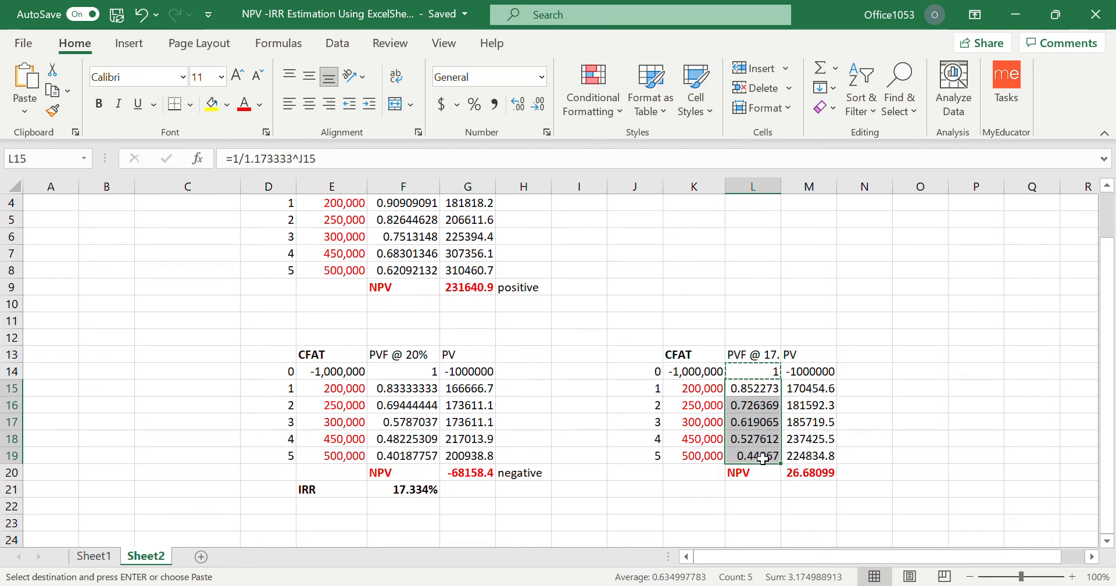
pyautogui.click(896, 440)
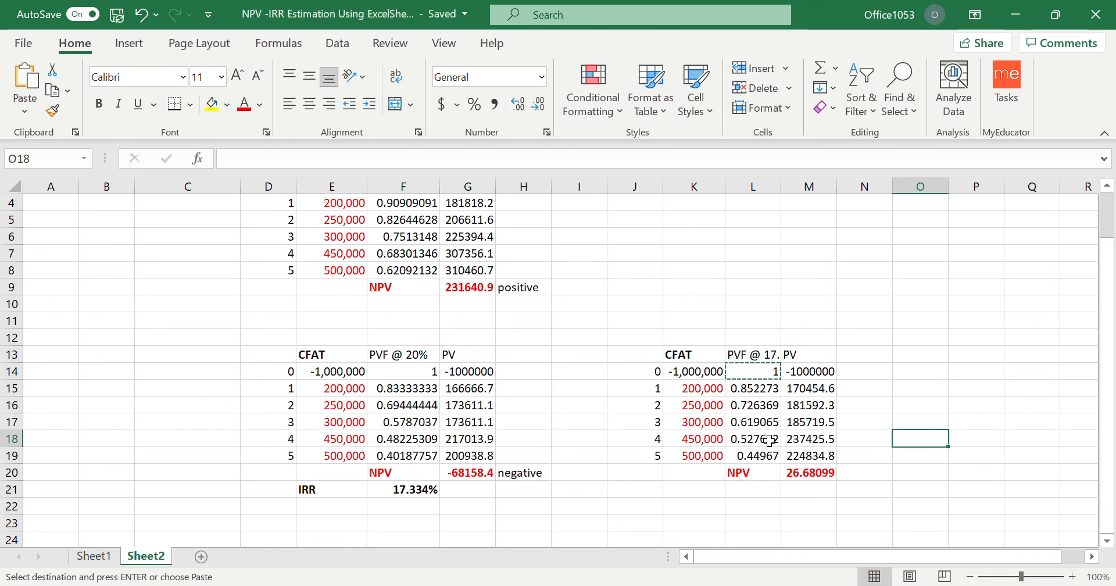
pyautogui.moveTo(756, 396); pyautogui.dragTo(759, 459)
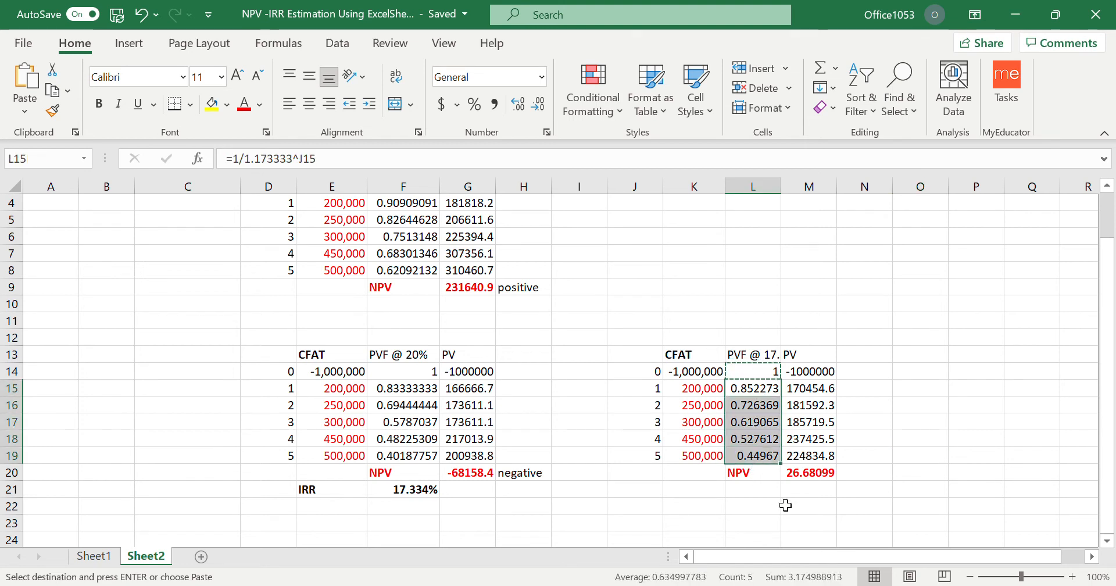
pyautogui.click(822, 474)
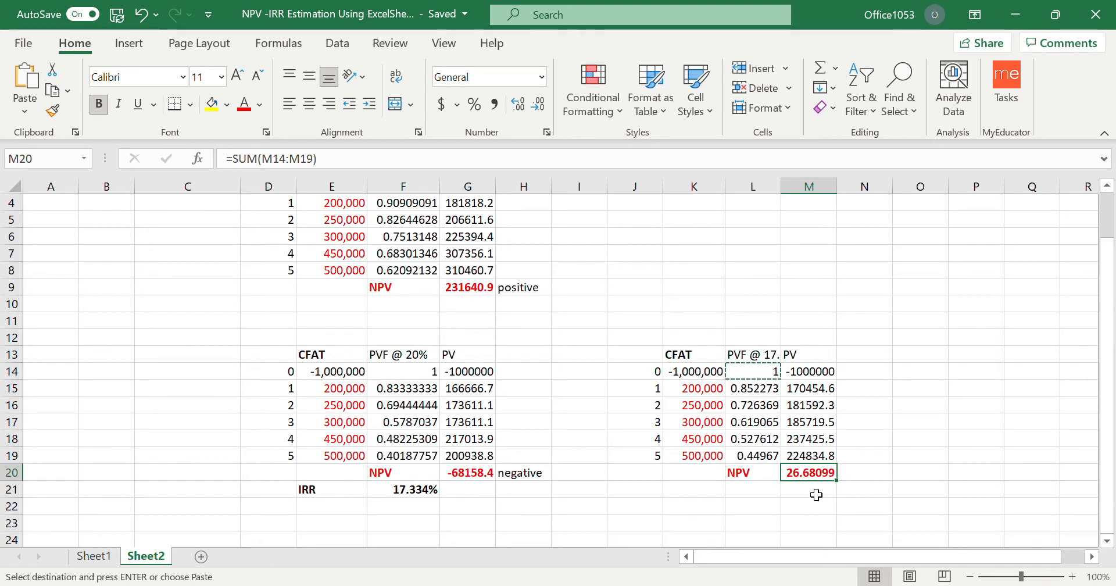
# Extend the rate in the L13 heading so it reads "PVF @ 17.333333333%".
pyautogui.click(767, 360)
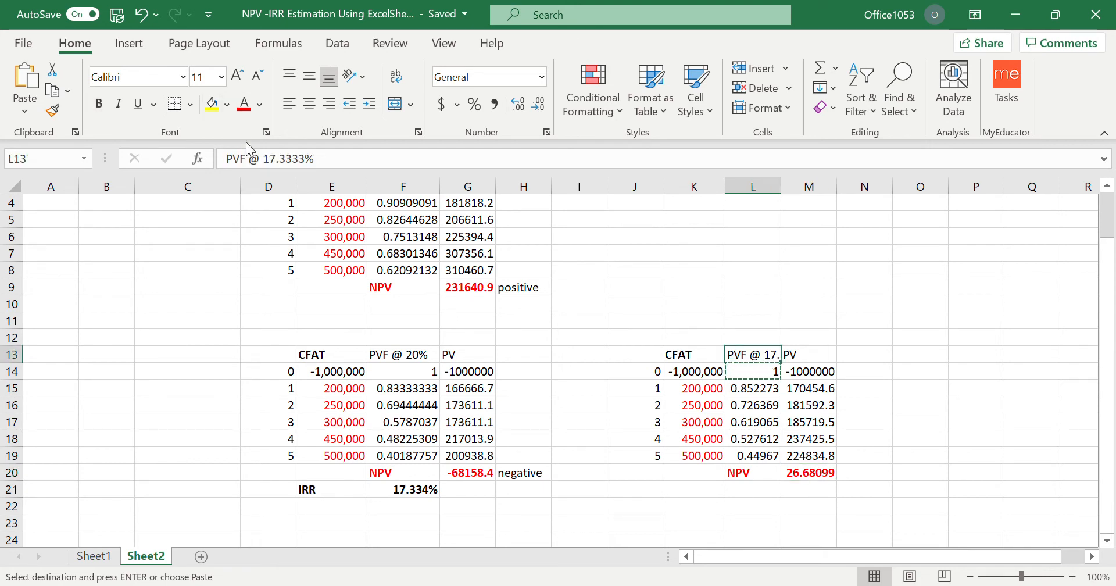
pyautogui.click(314, 165)
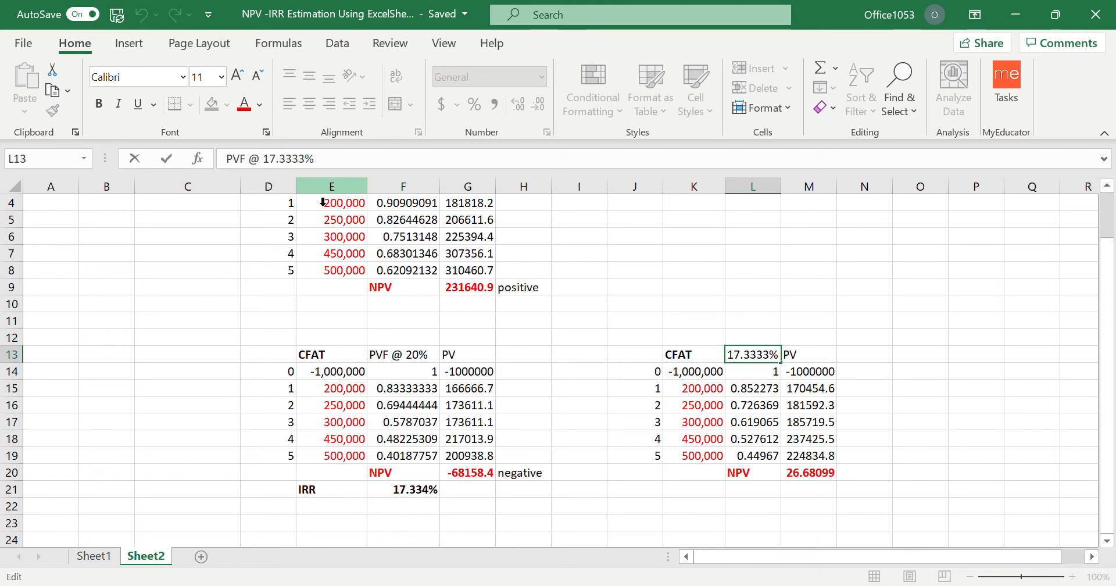
pyautogui.write('3333333')
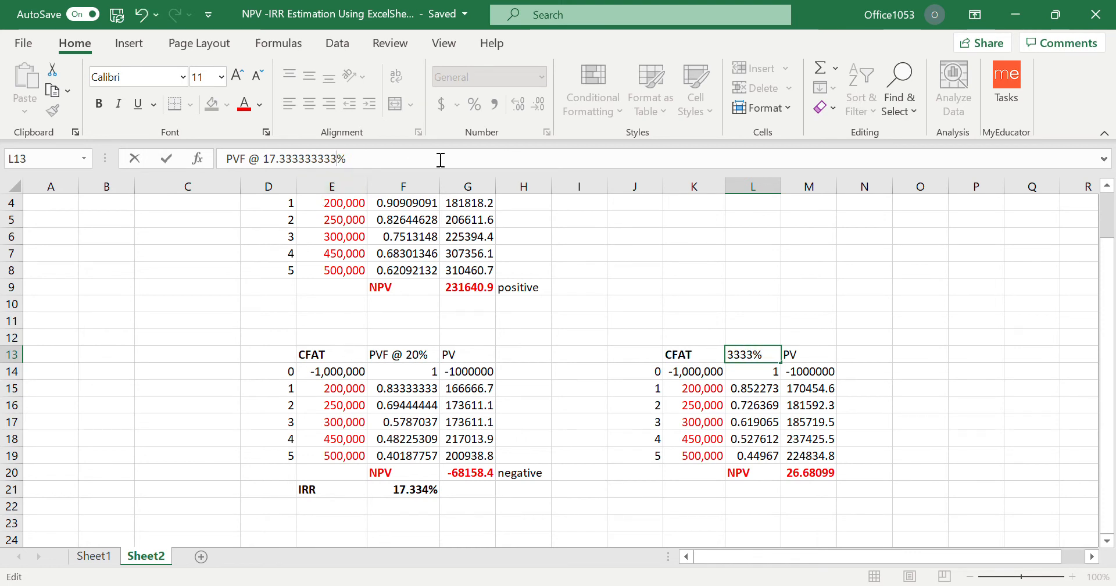
pyautogui.click(616, 268)
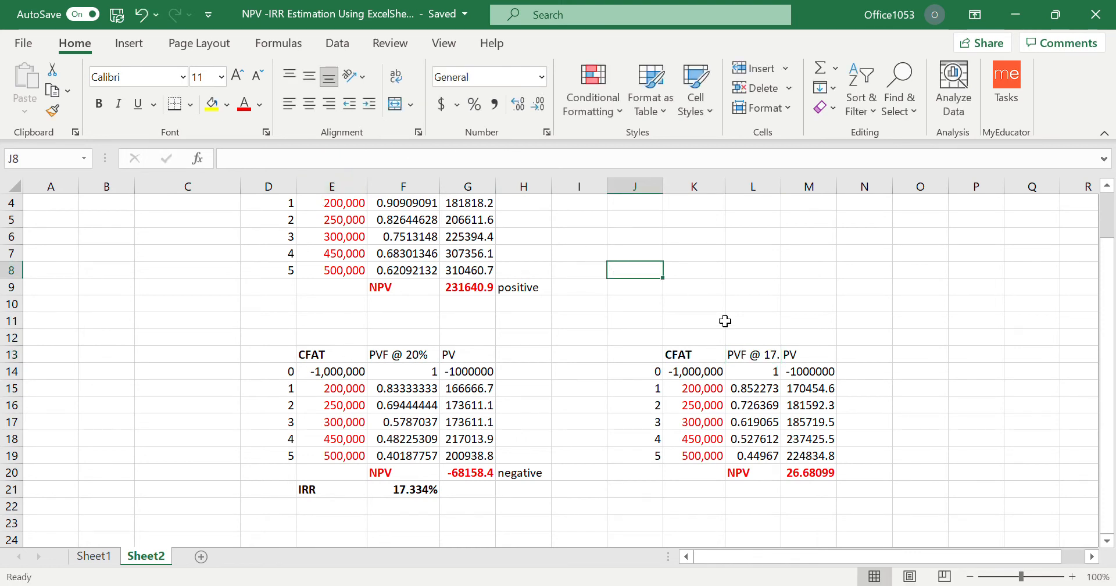
# Check the discount factor formulas in L14:L19 for the rate they use.
pyautogui.click(772, 379)
pyautogui.hotkey('ctrl', 'c')
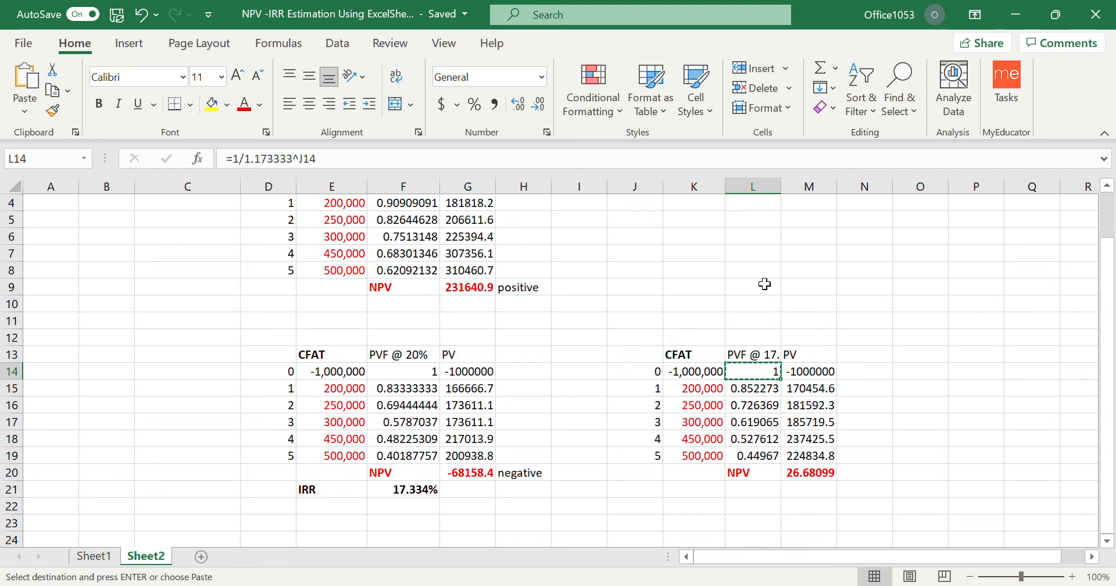
pyautogui.moveTo(750, 390); pyautogui.dragTo(760, 454)
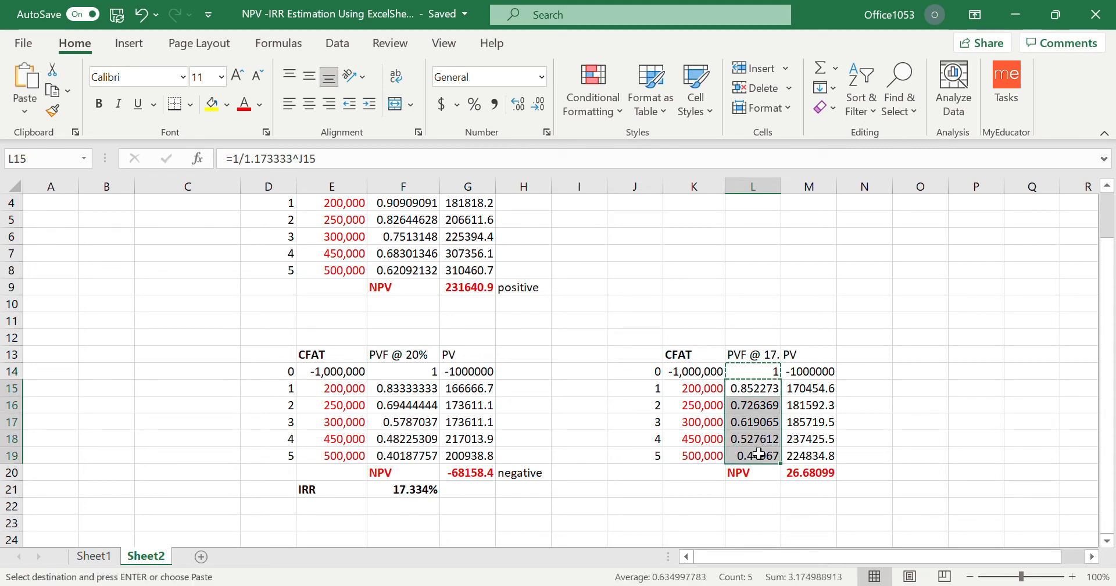
pyautogui.click(917, 430)
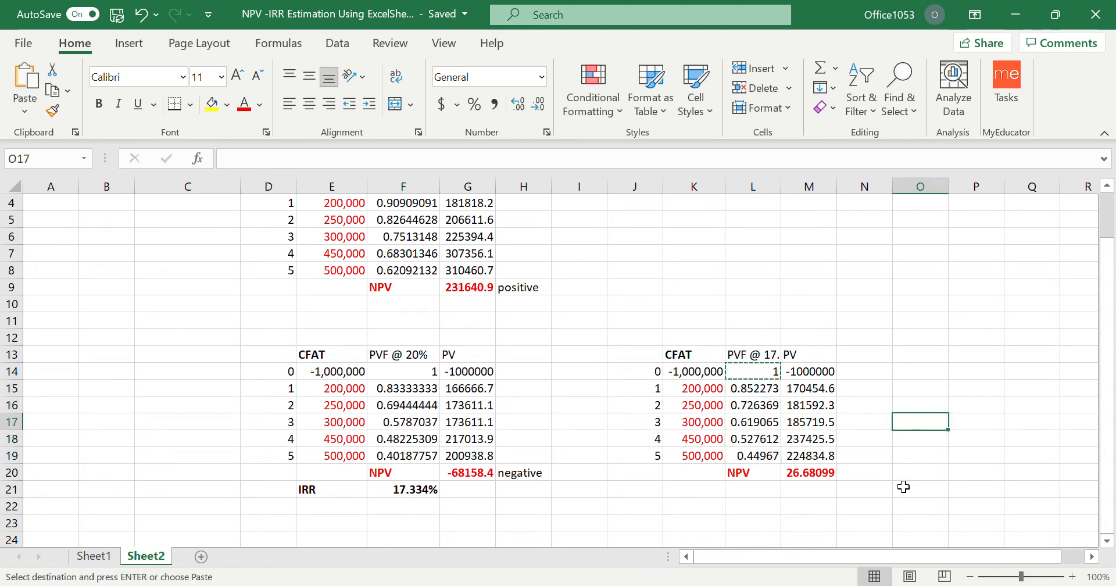
pyautogui.click(756, 375)
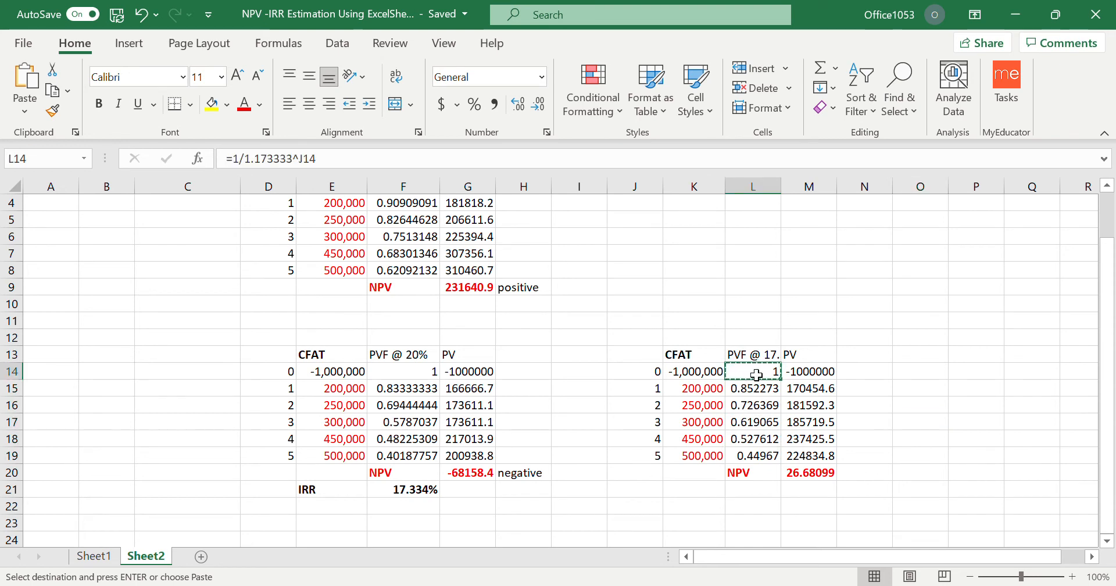
pyautogui.click(765, 403)
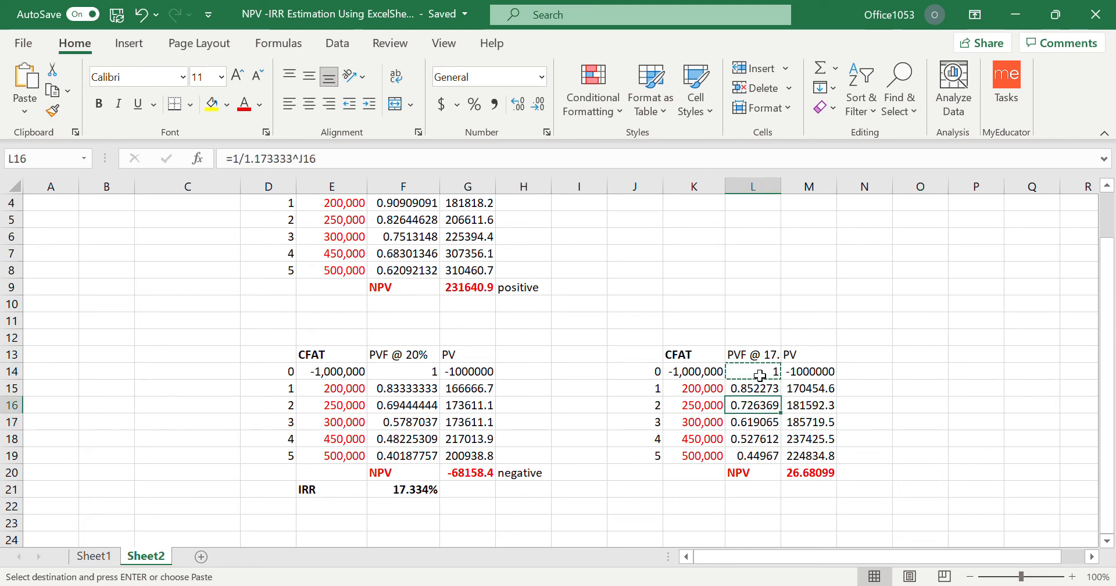
pyautogui.click(760, 376)
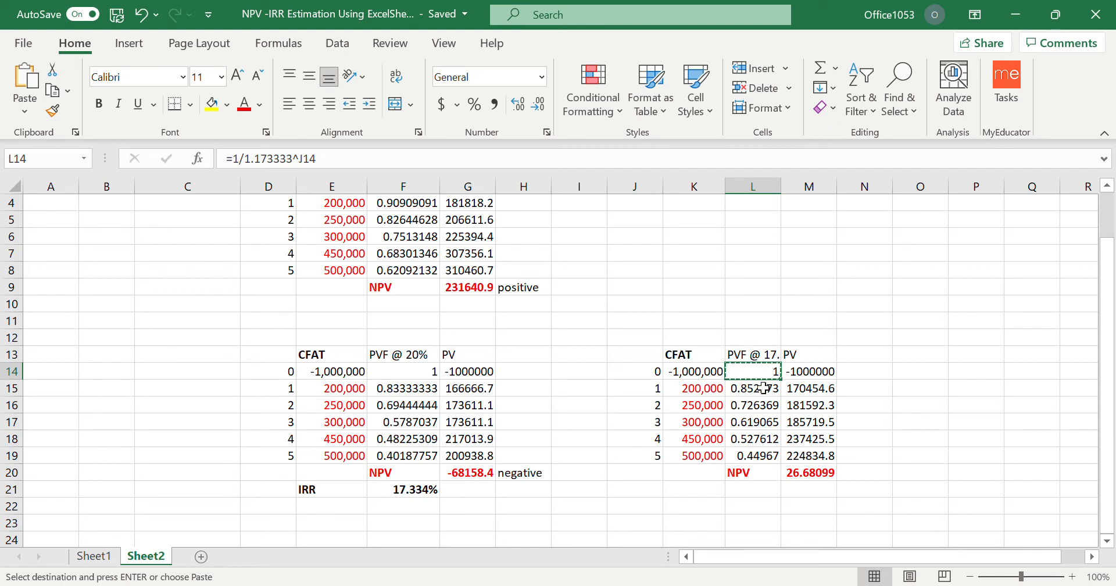
pyautogui.moveTo(757, 391); pyautogui.dragTo(763, 457)
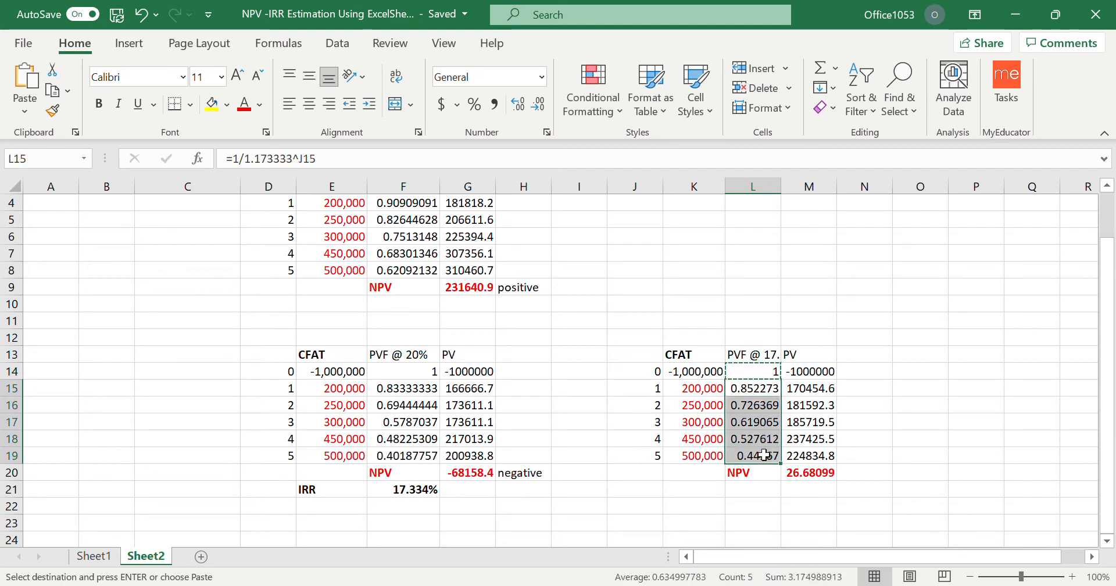
pyautogui.click(917, 424)
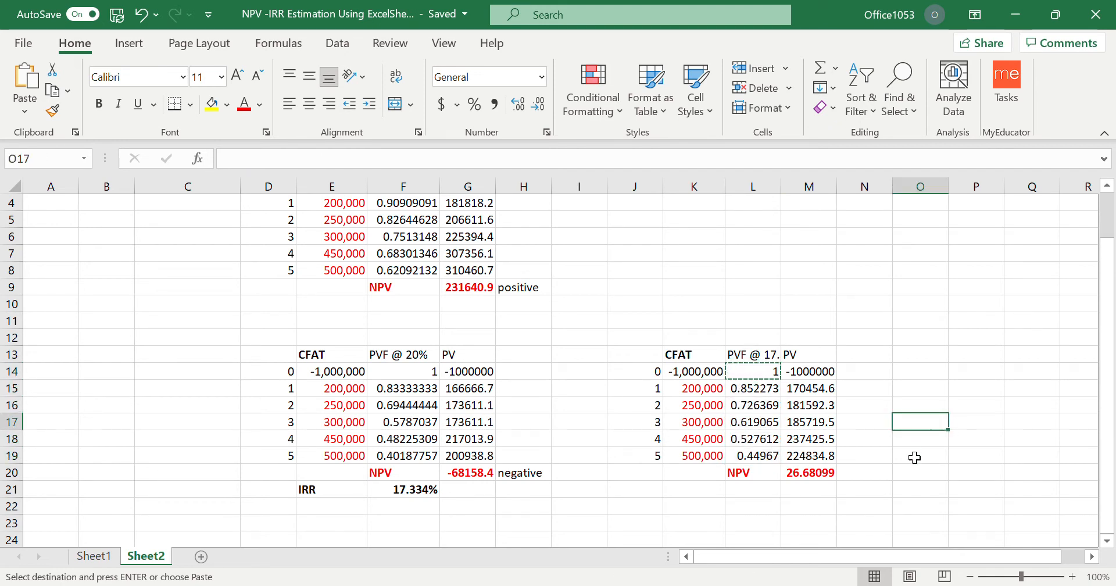
pyautogui.click(772, 388)
pyautogui.click(775, 289)
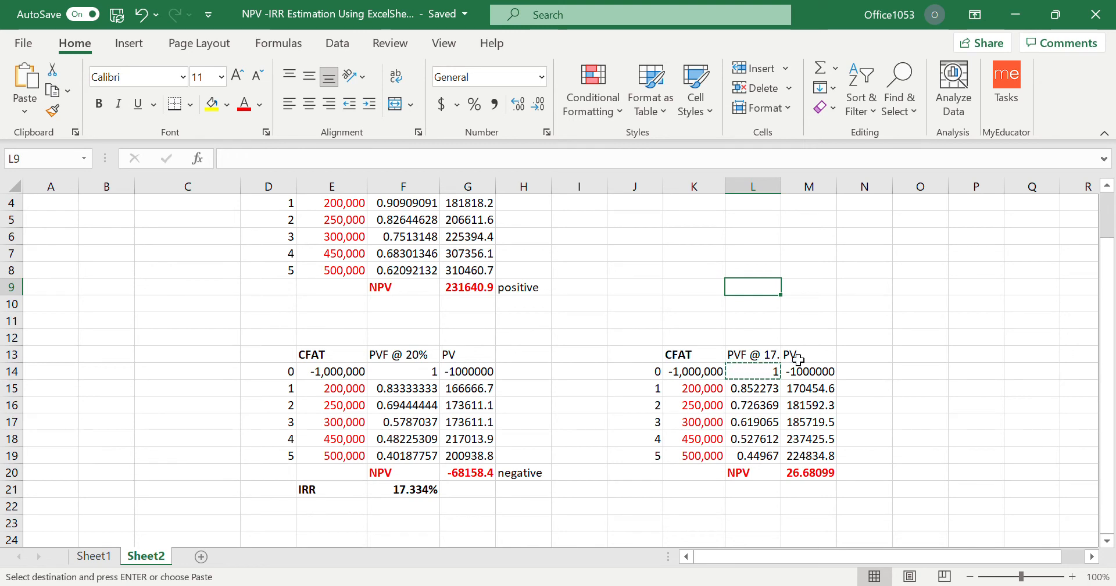
# Change the discount factor heading in L13 to "PVF @ 17.3334%".
pyautogui.click(773, 356)
pyautogui.click(301, 163)
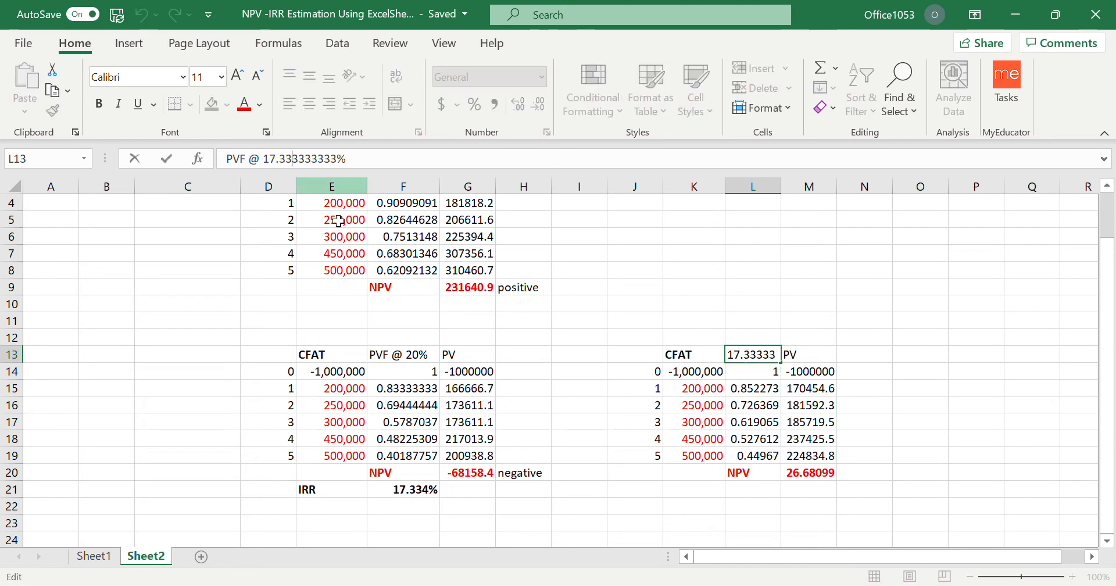
pyautogui.press('Right')
pyautogui.write('4')
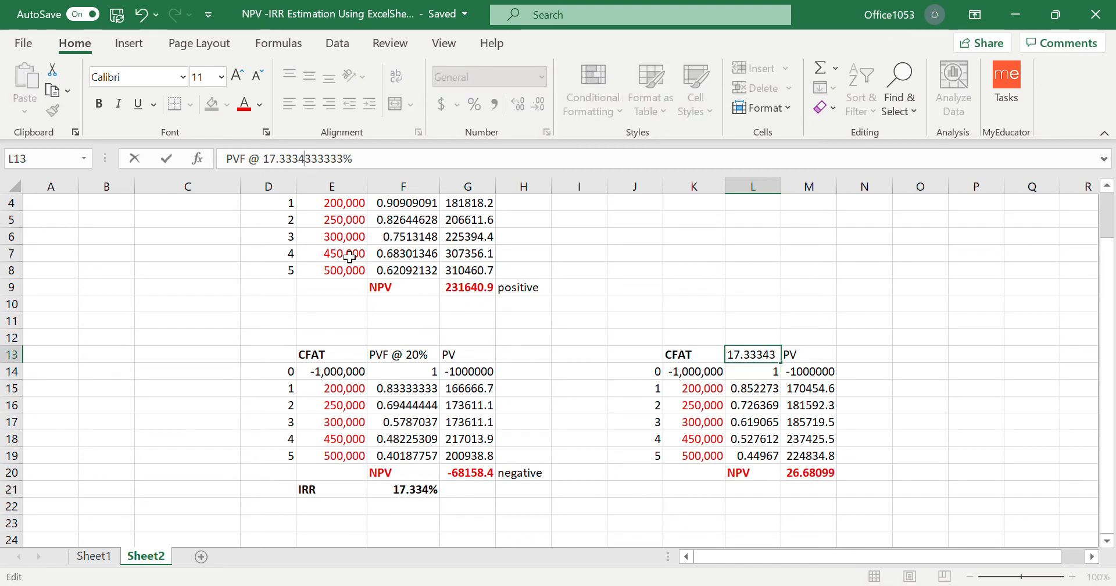
pyautogui.press('Delete')
pyautogui.press('Delete')
pyautogui.press('Delete')
pyautogui.press('Delete')
pyautogui.click(962, 393)
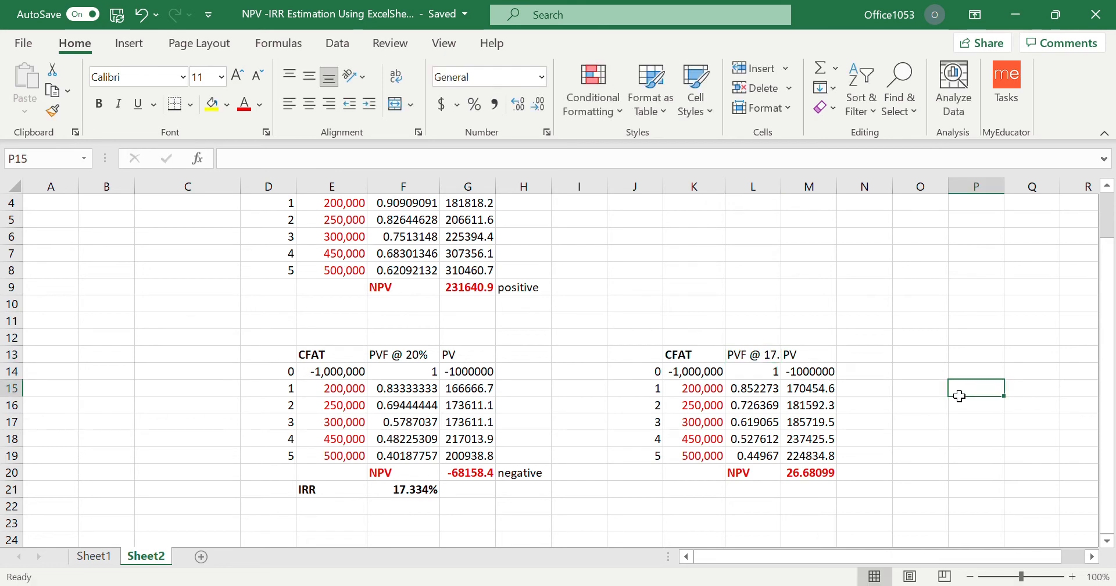
# Change the rate in the L14 discount factor formula so it reads =1/1.173334^J14.
pyautogui.click(753, 371)
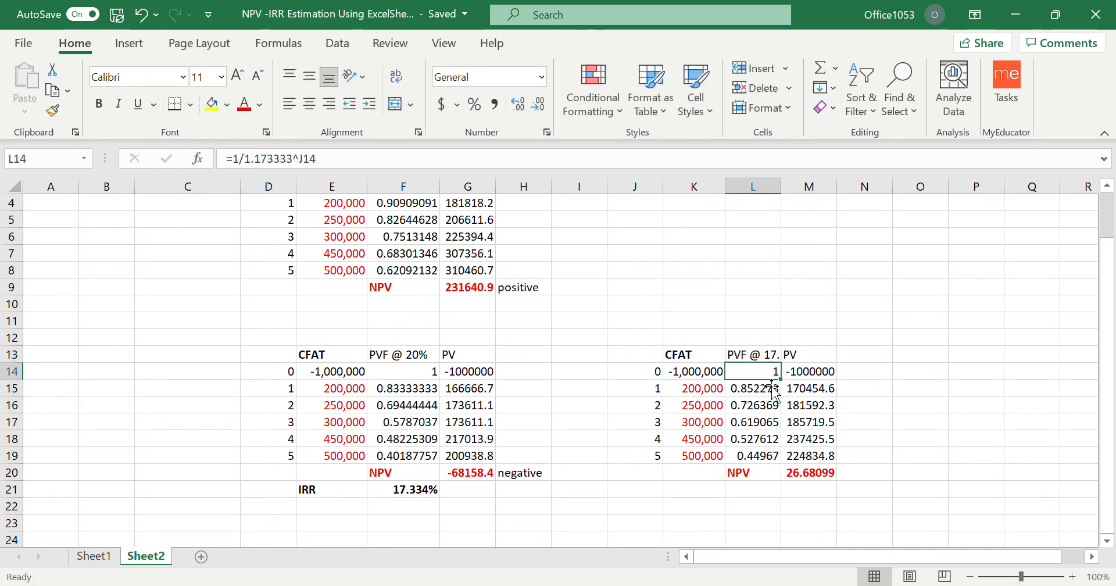
pyautogui.click(286, 159)
pyautogui.press('BackSpace')
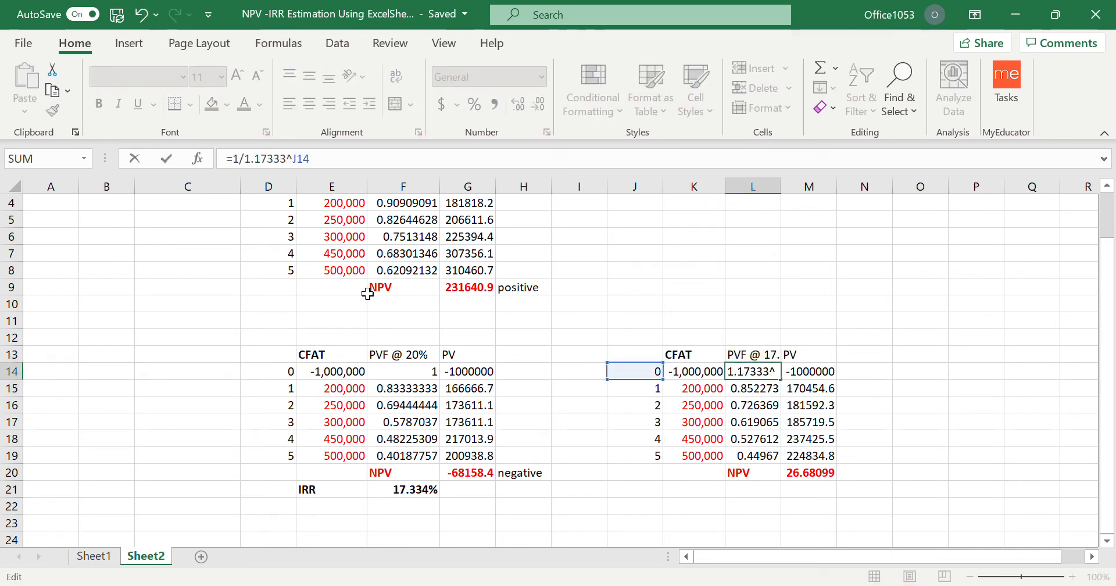
pyautogui.press('Return')
# Copy the updated discount factor formula from L14 into L15:L19.
pyautogui.click(752, 377)
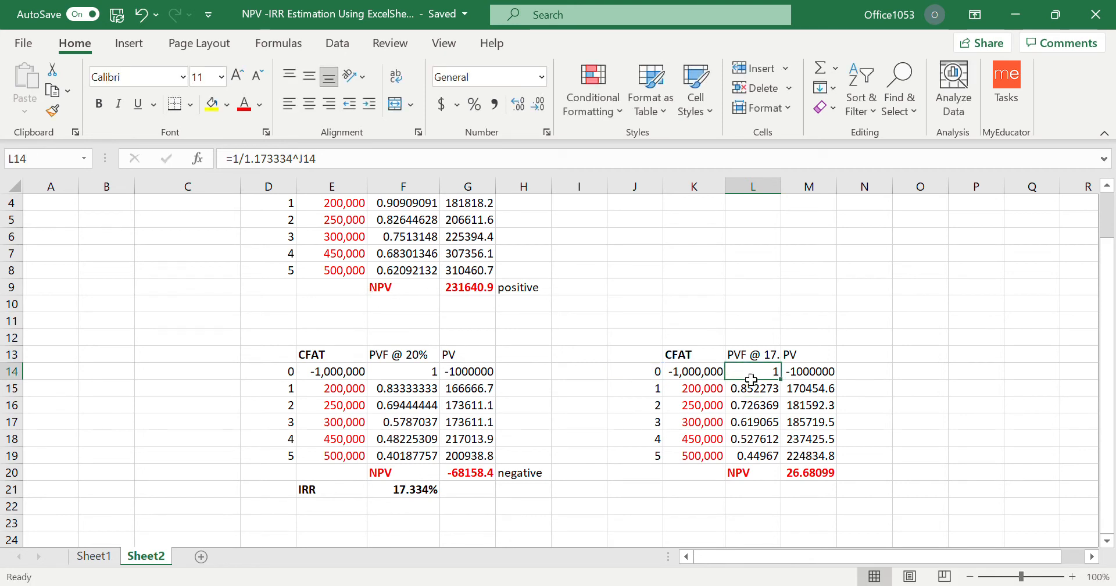
pyautogui.hotkey('ctrl', 'c')
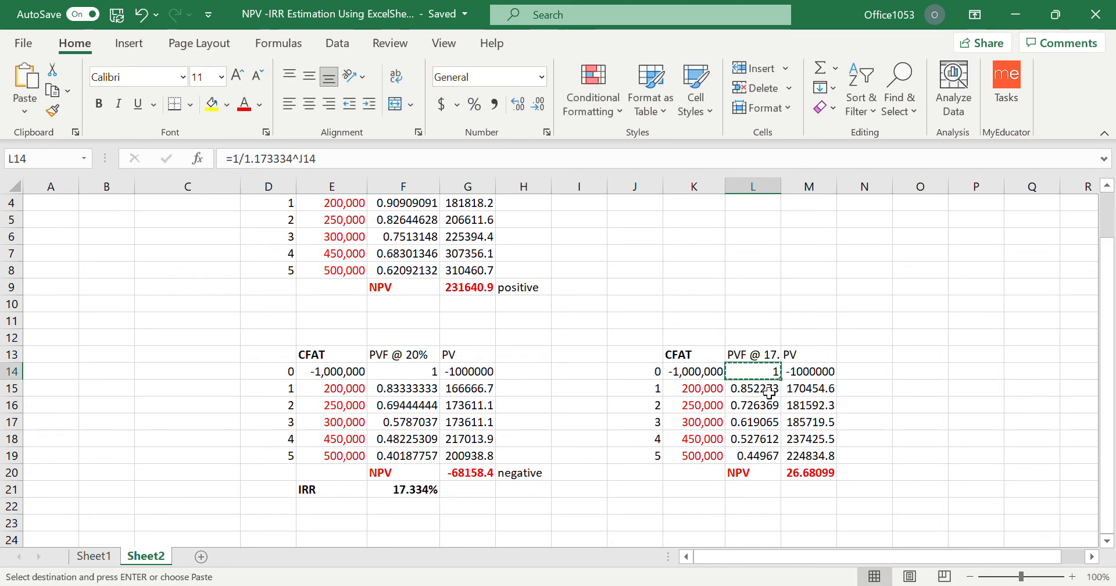
pyautogui.moveTo(766, 389); pyautogui.dragTo(770, 458)
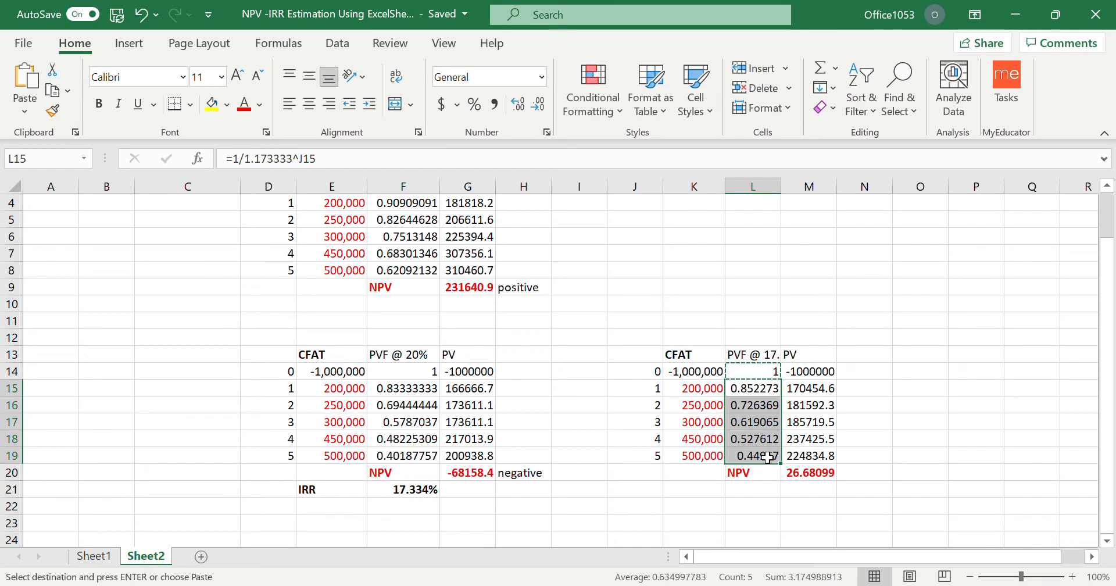
pyautogui.hotkey('ctrl', 'v')
pyautogui.click(917, 406)
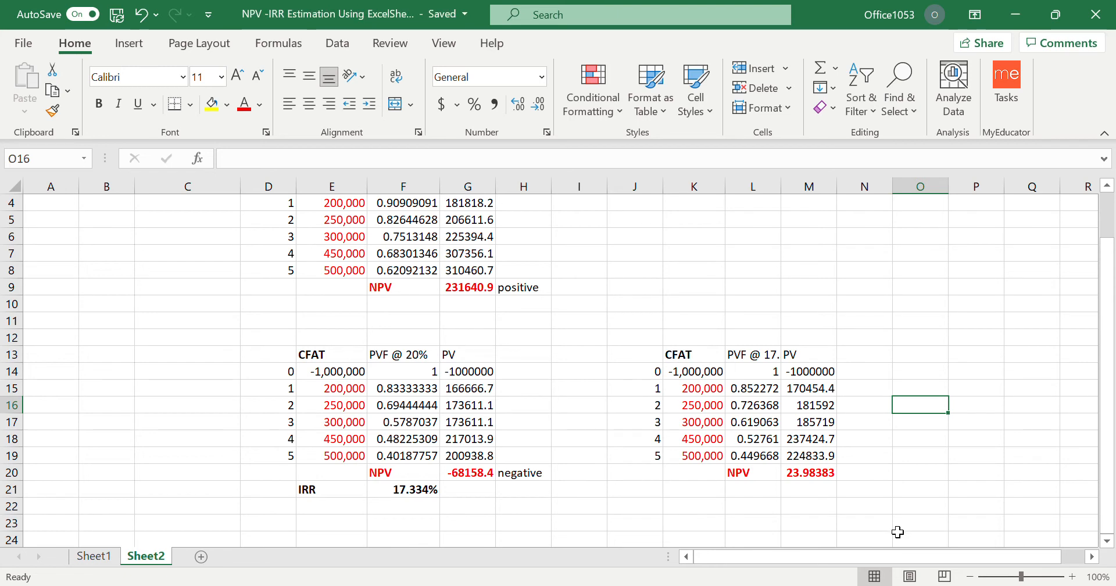
# Review the IRR formula in F21 and compare the IRR with the NPV results of the three discount tables.
pyautogui.click(421, 495)
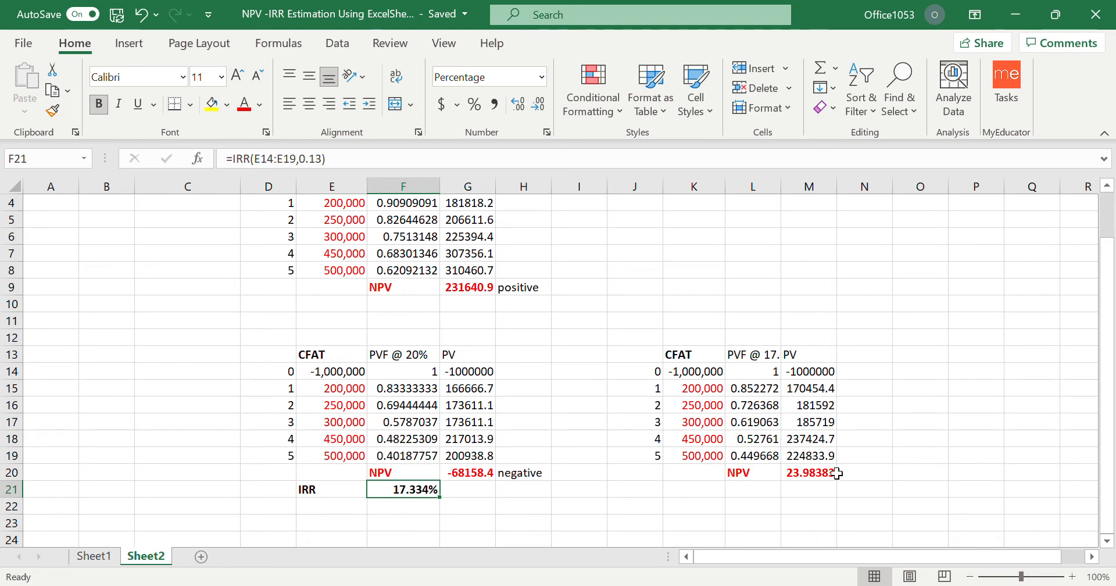
pyautogui.scroll(1, 540, 461)
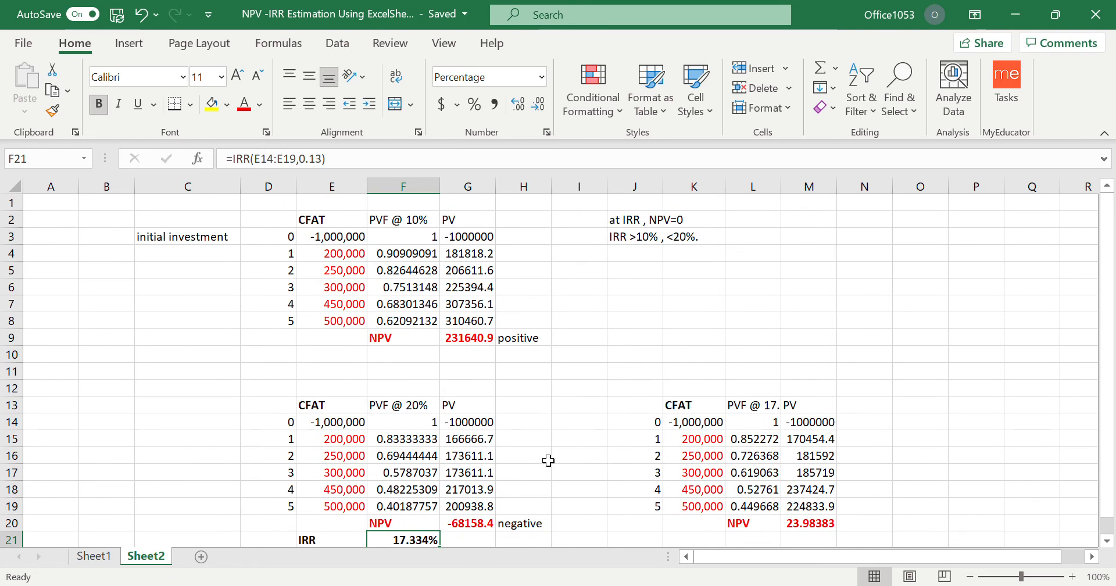
pyautogui.scroll(-2, 549, 460)
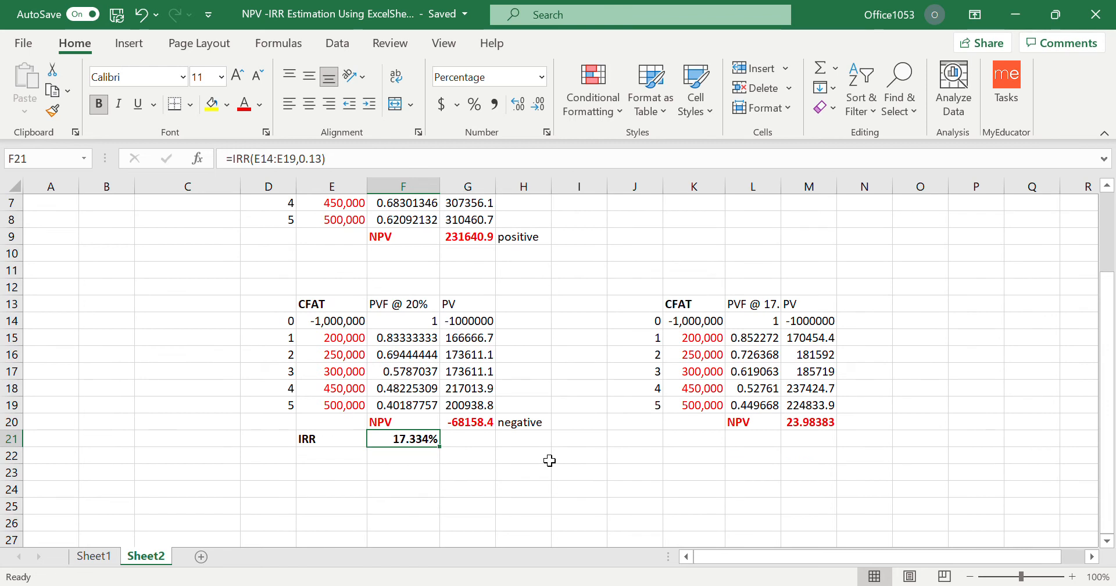
pyautogui.scroll(1, 549, 461)
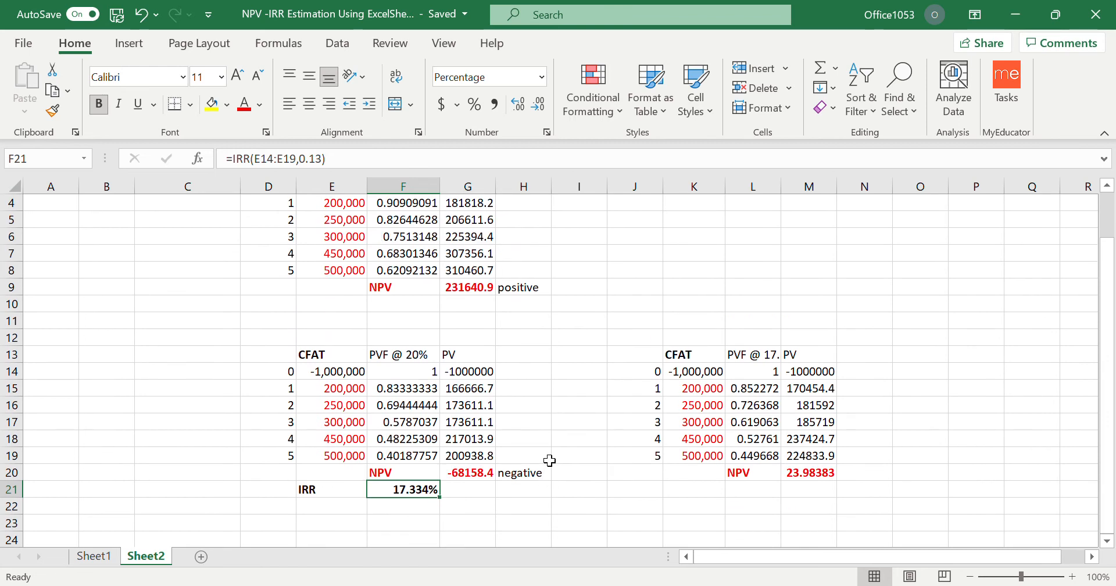
# Label a new IRR calculation with IRR in E23, then enter "Lower rate" in F23 and 10% in G23.
pyautogui.scroll(1, 549, 461)
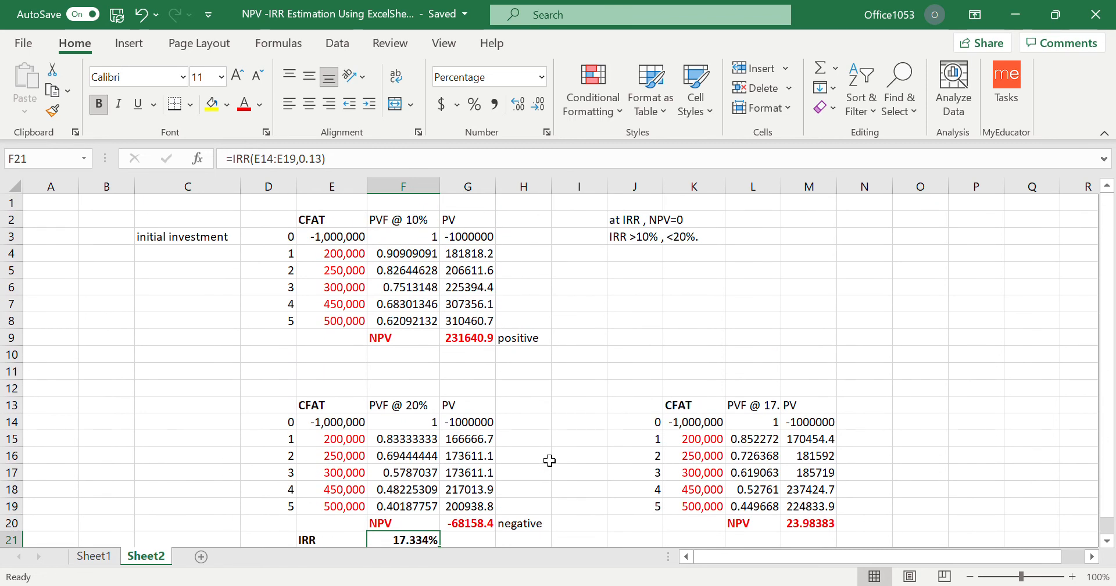
pyautogui.scroll(-1, 549, 460)
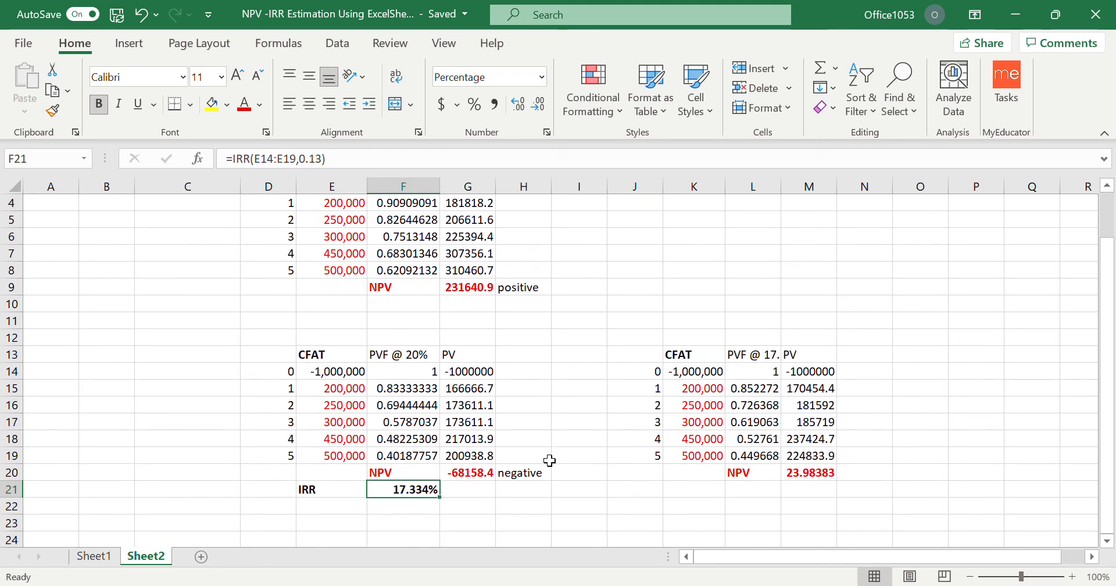
pyautogui.click(331, 523)
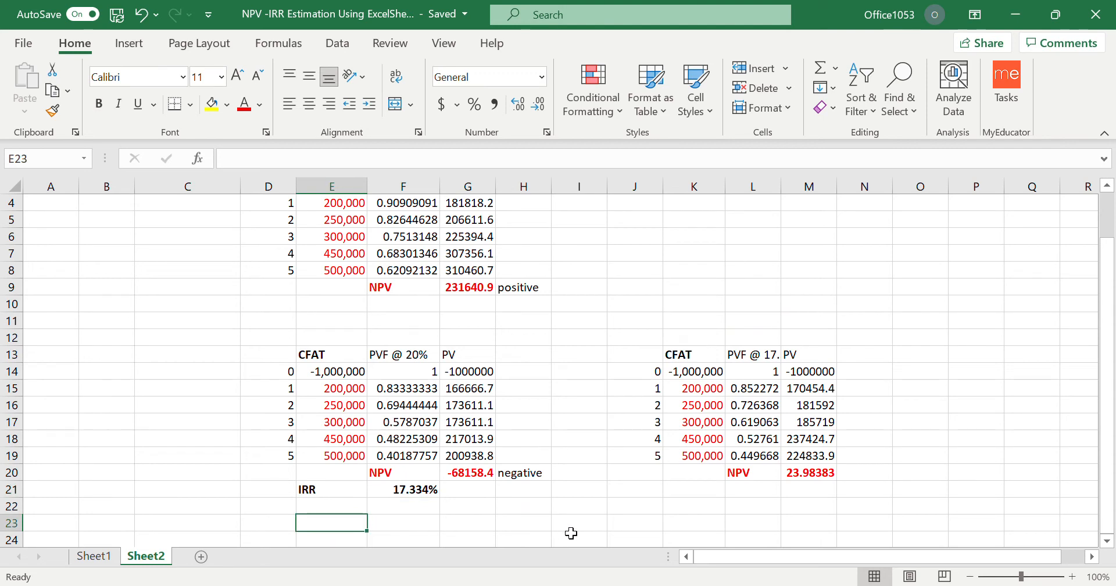
pyautogui.write('IRR')
pyautogui.press('Tab')
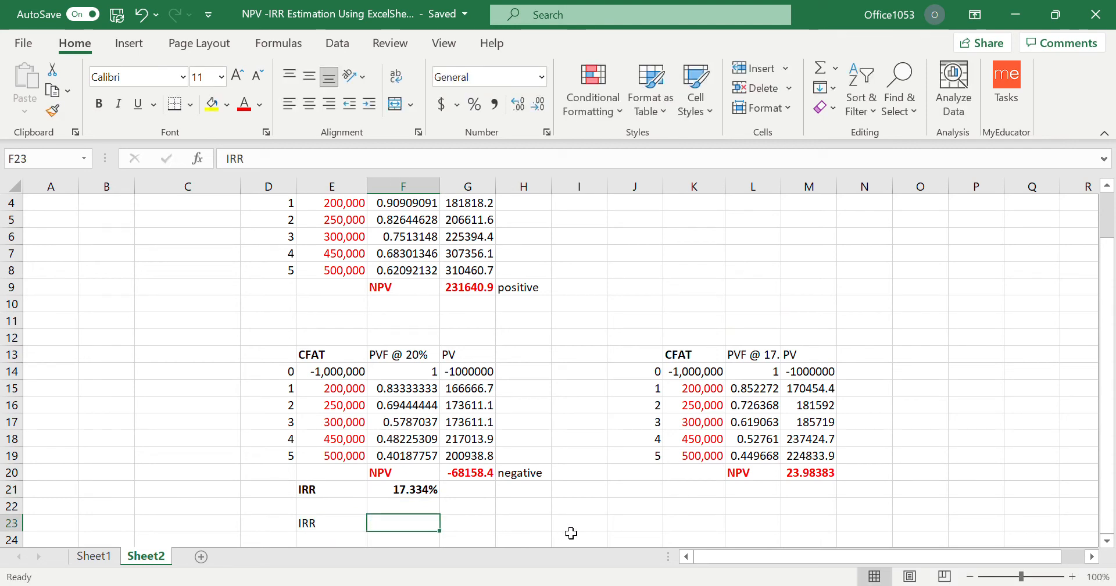
pyautogui.write('Lo')
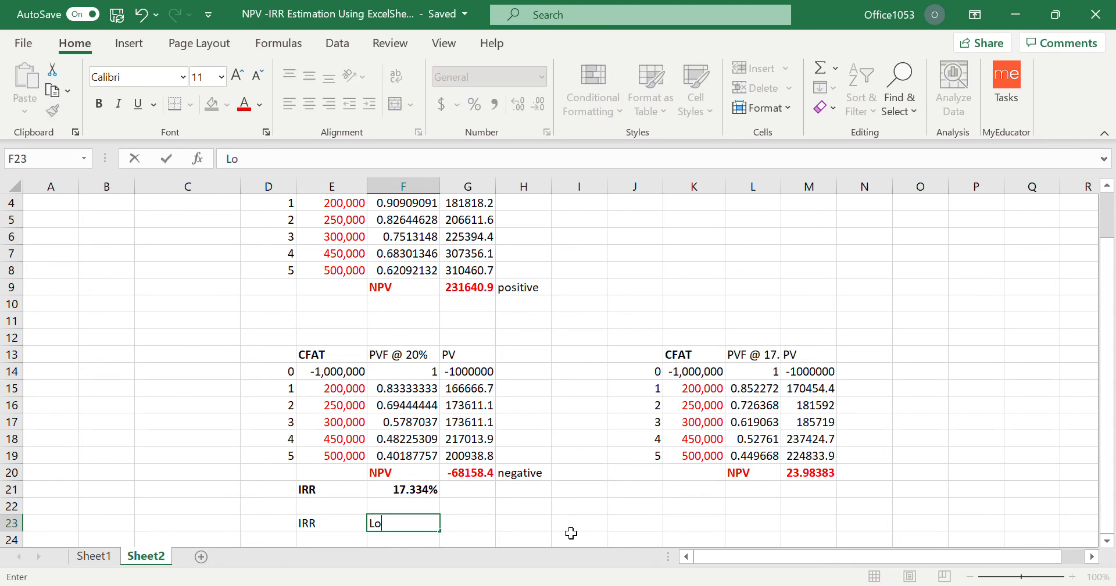
pyautogui.write('wer rate')
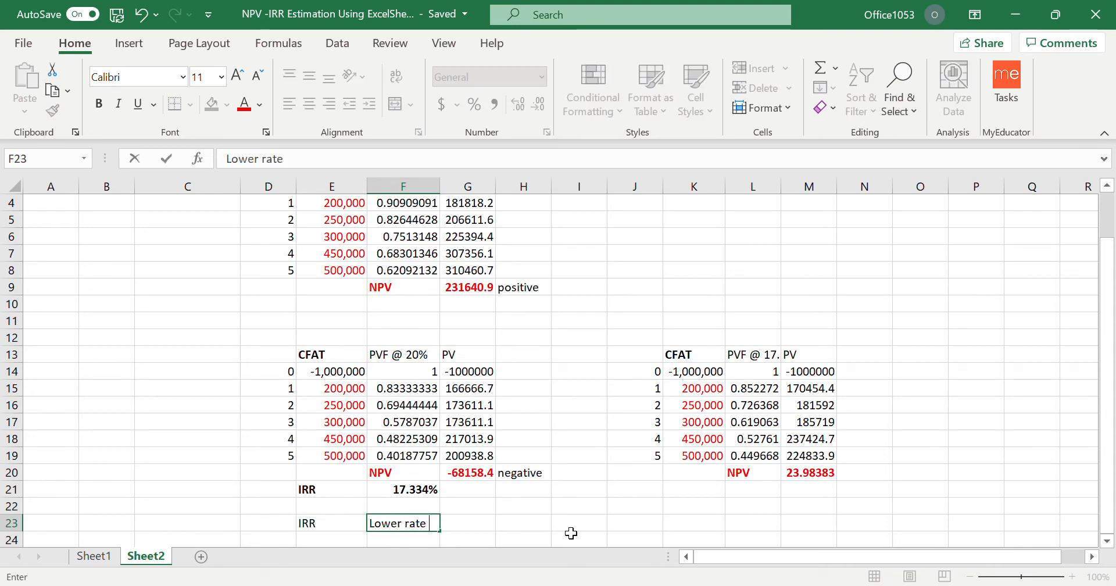
pyautogui.press('Tab')
pyautogui.write('10%')
pyautogui.press('Tab')
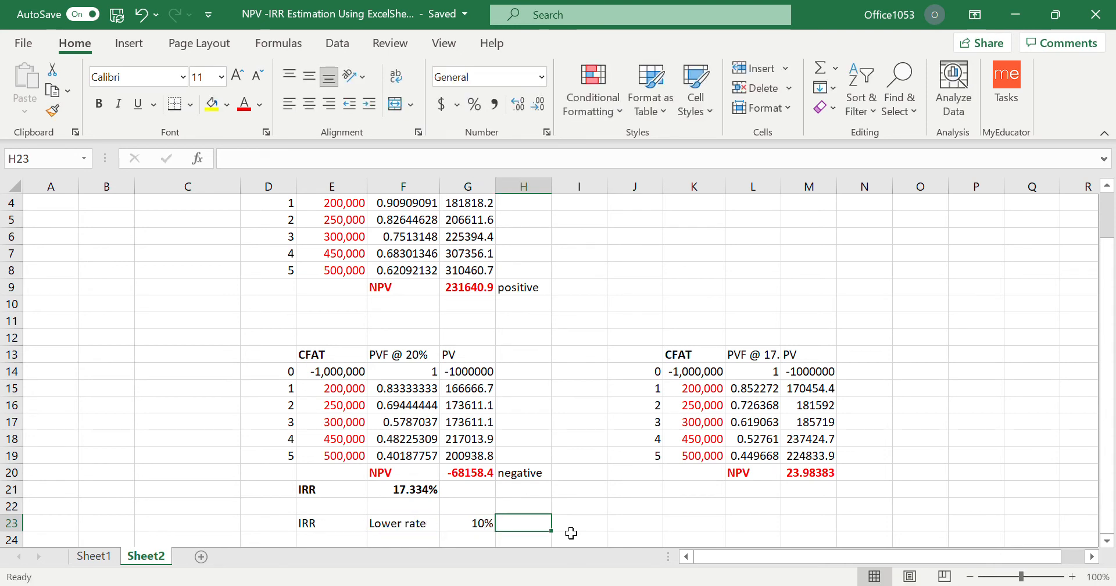
# Add the higher rate below the lower one, with the label HR in F24 and 20% in G24.
pyautogui.click(393, 543)
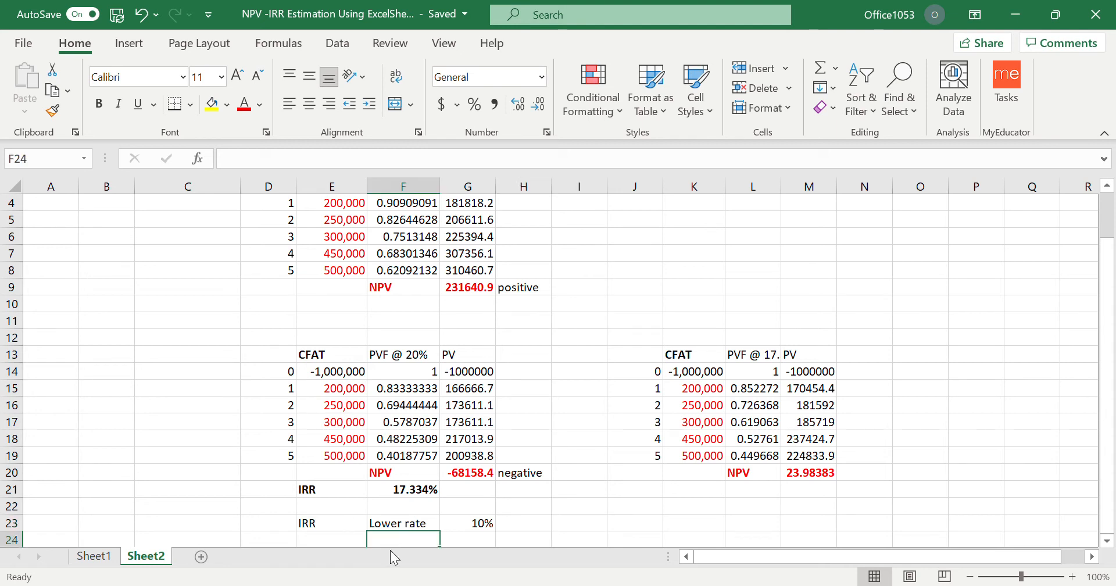
pyautogui.write('HR')
pyautogui.press('Tab')
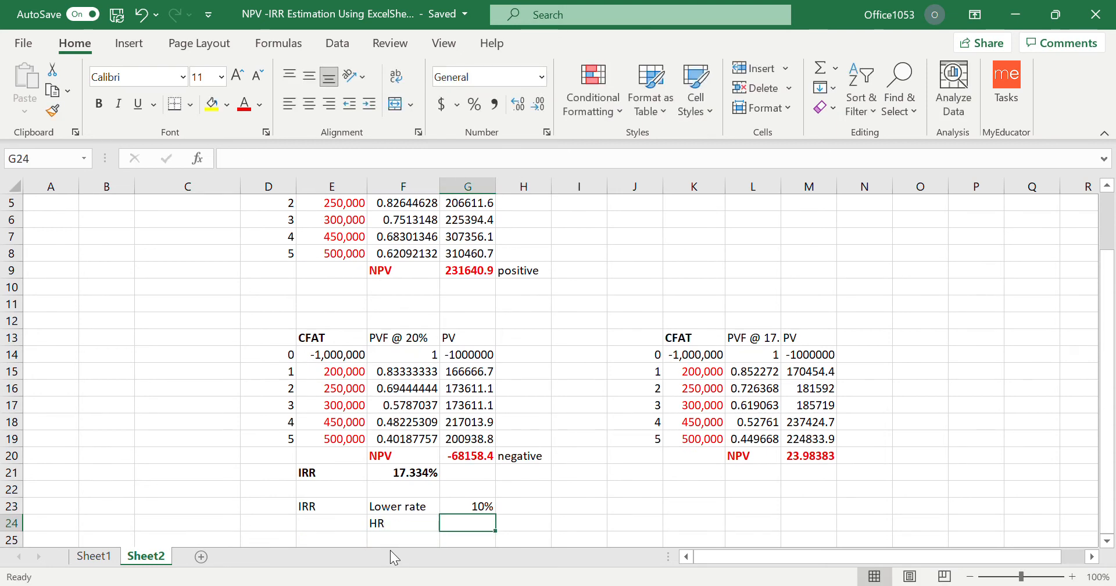
pyautogui.write('20%')
pyautogui.press('Tab')
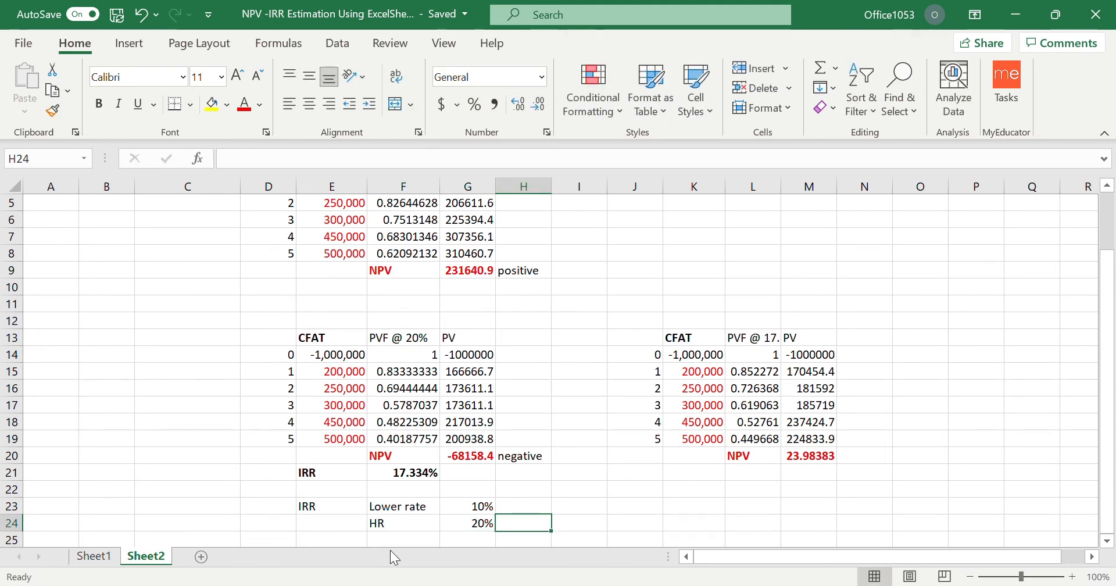
# Enter the column heading NPV in H22, above the two rate rows.
pyautogui.scroll(-2, 522, 483)
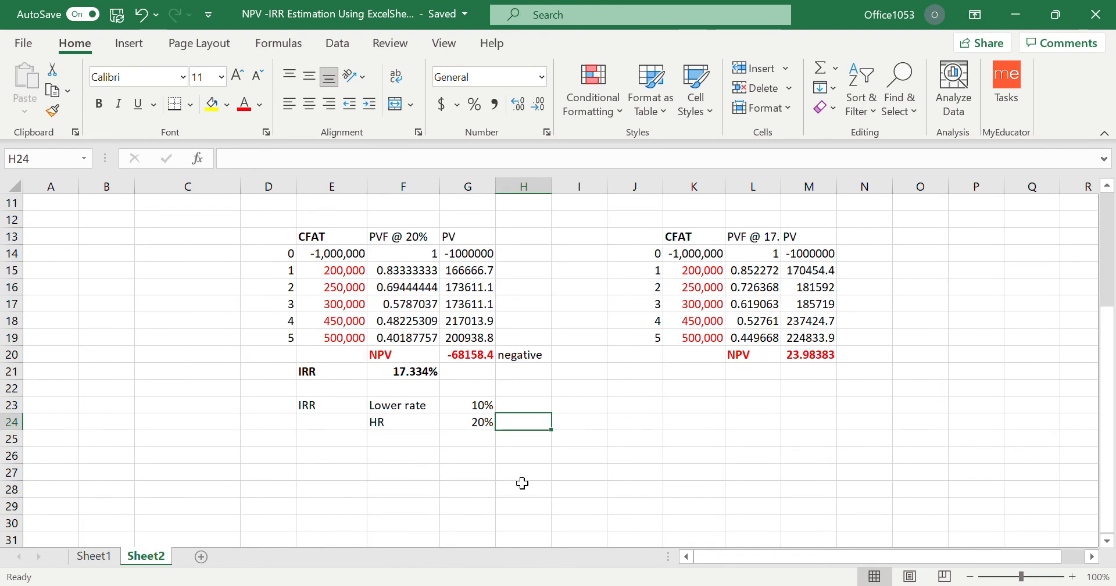
pyautogui.click(528, 388)
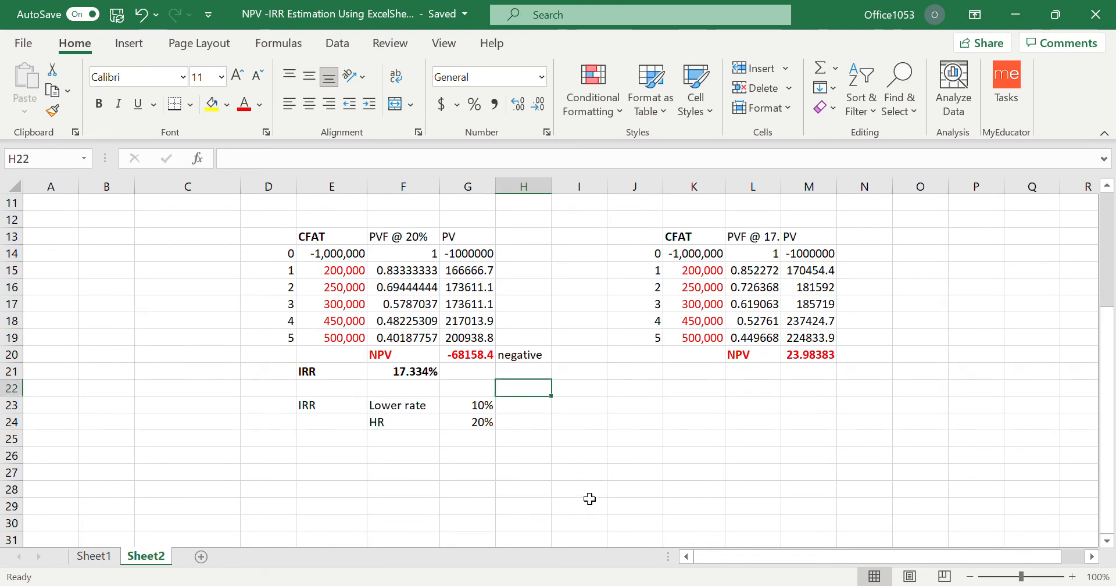
pyautogui.write('NPV')
pyautogui.press('Return')
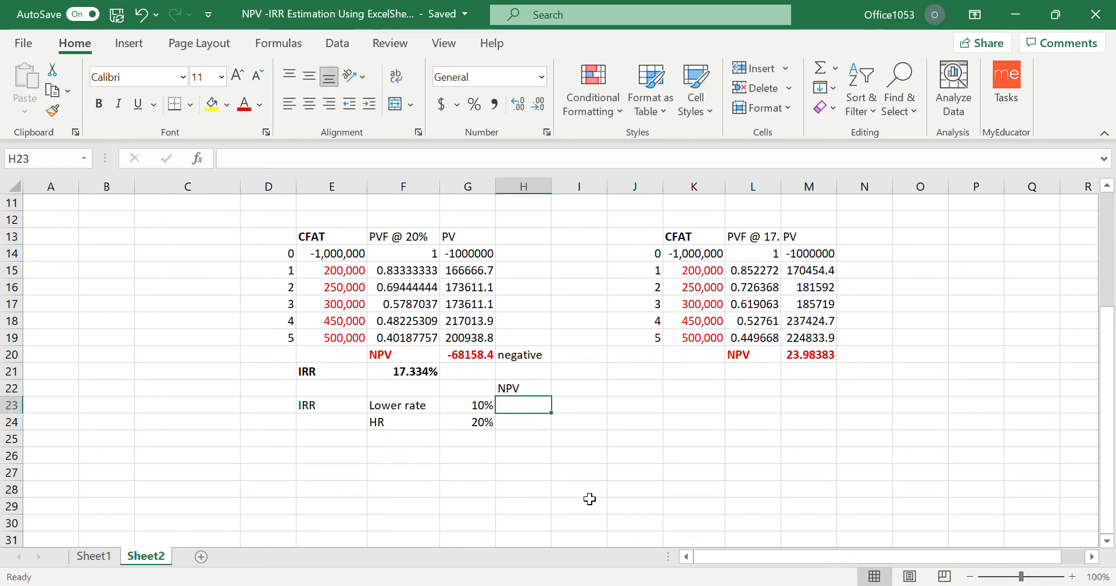
# Link H23 to the 10% table's NPV in G9 and H24 to the 20% table's NPV in G20.
pyautogui.write('=')
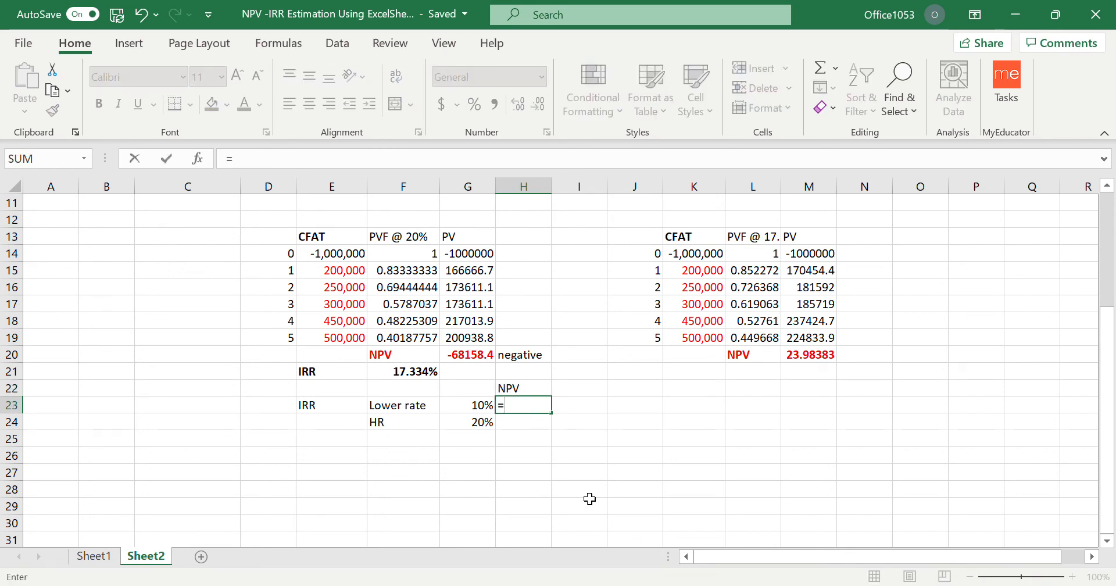
pyautogui.scroll(4, 588, 499)
pyautogui.click(487, 347)
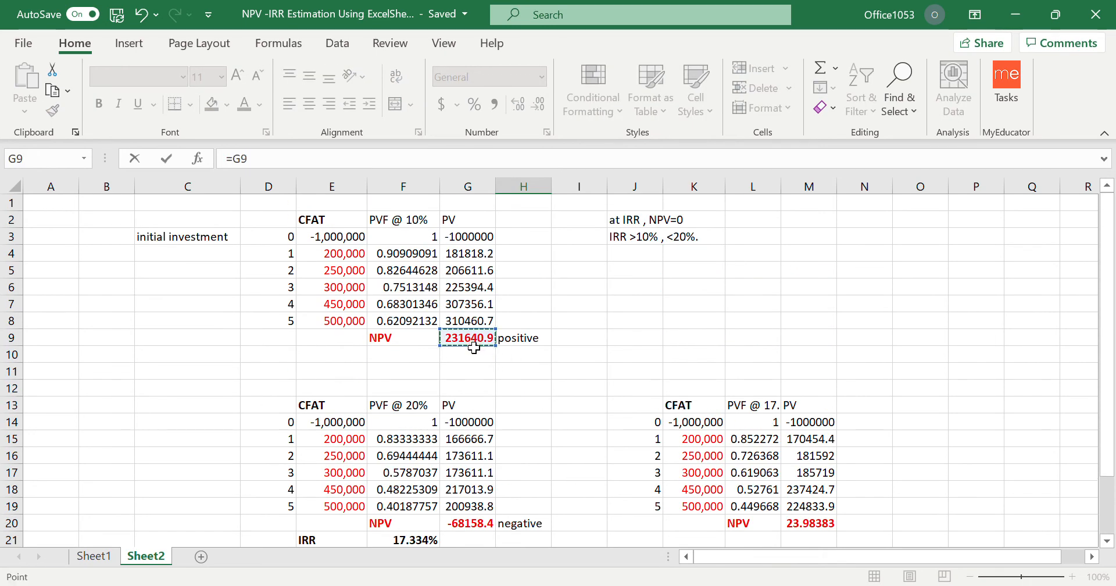
pyautogui.press('Return')
pyautogui.write('=')
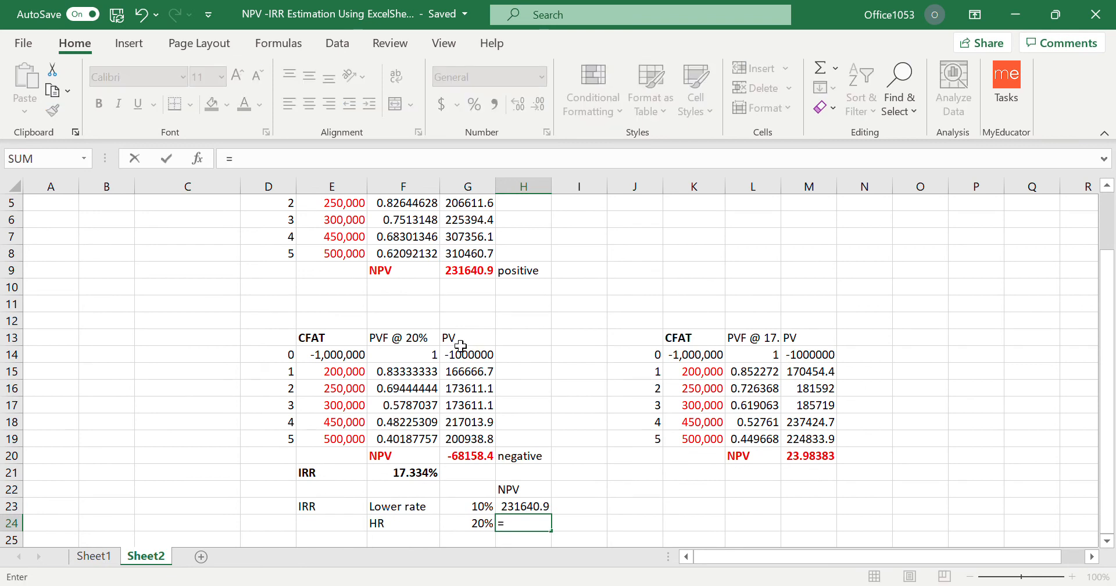
pyautogui.click(467, 459)
pyautogui.press('Return')
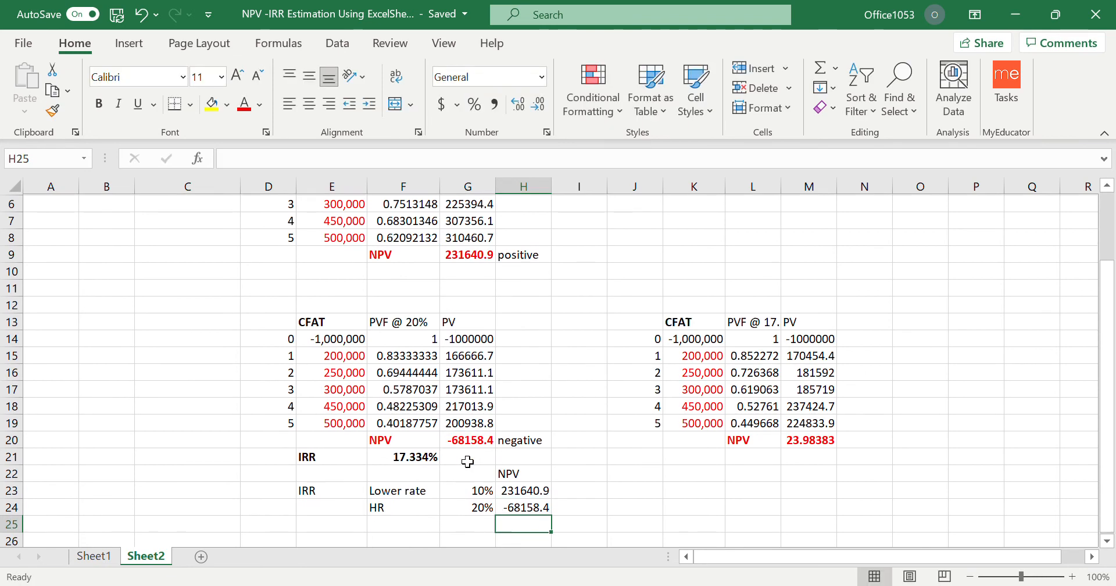
# Try the IRR interpolation formula =10%+(H23/(H23-H24))*10 in F26, and clear the cell.
pyautogui.scroll(-1, 474, 459)
pyautogui.click(345, 495)
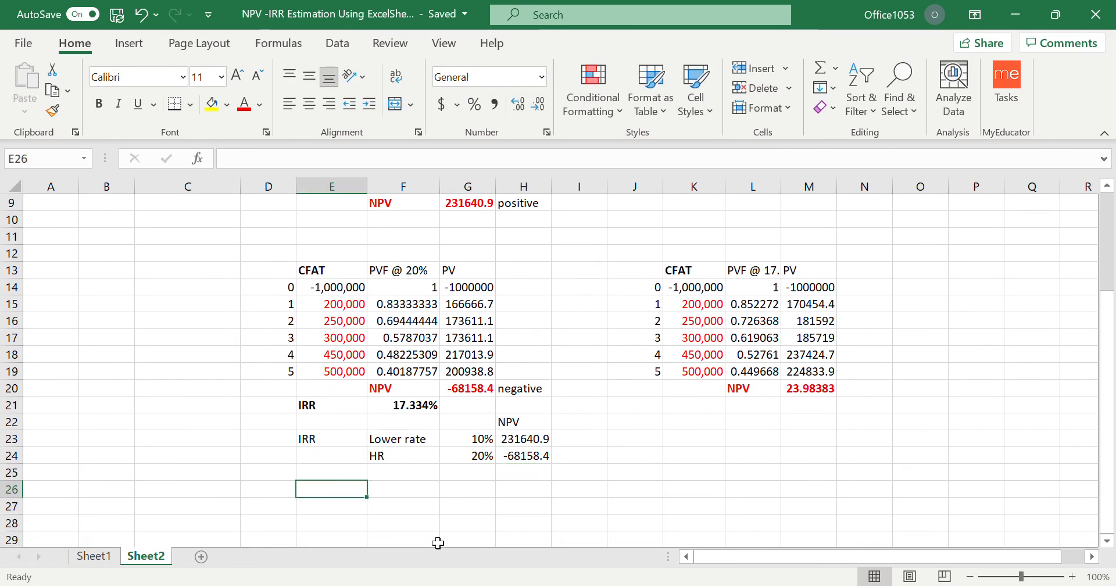
pyautogui.click(433, 491)
pyautogui.write('=')
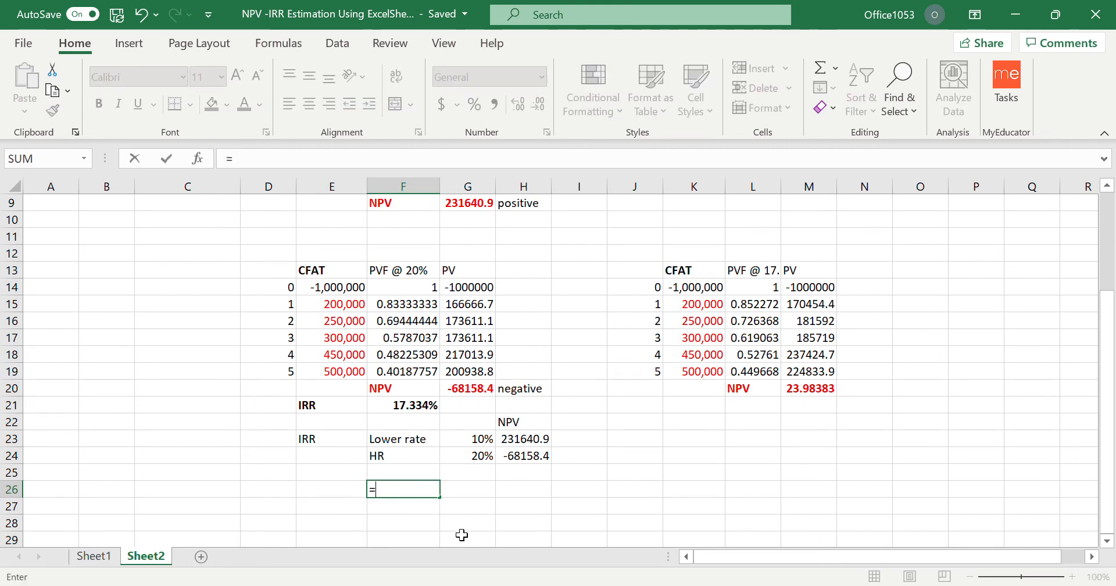
pyautogui.write('10')
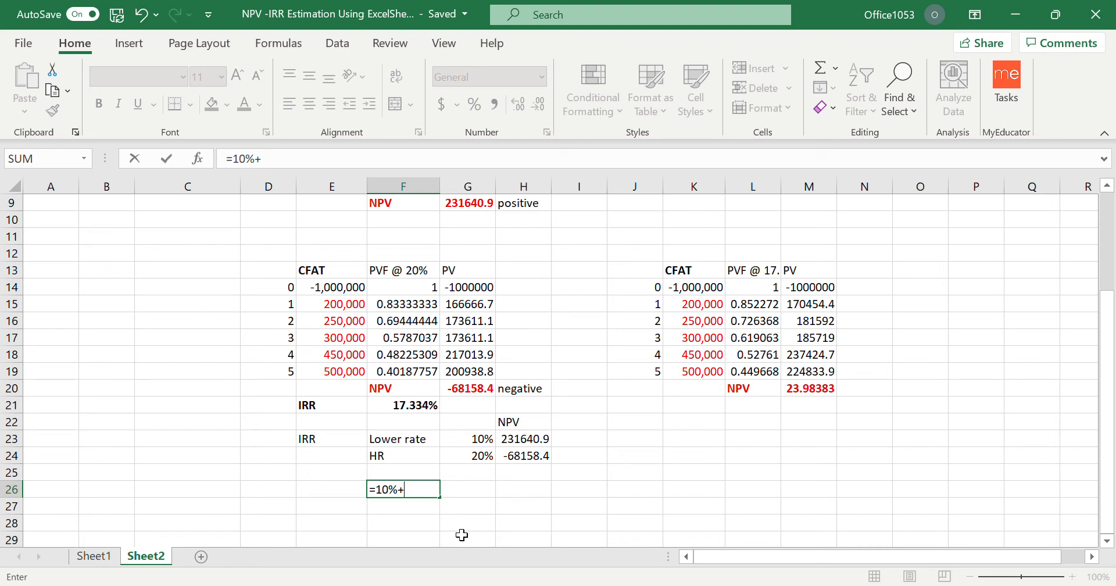
pyautogui.write('%+(')
pyautogui.click(534, 444)
pyautogui.write('-')
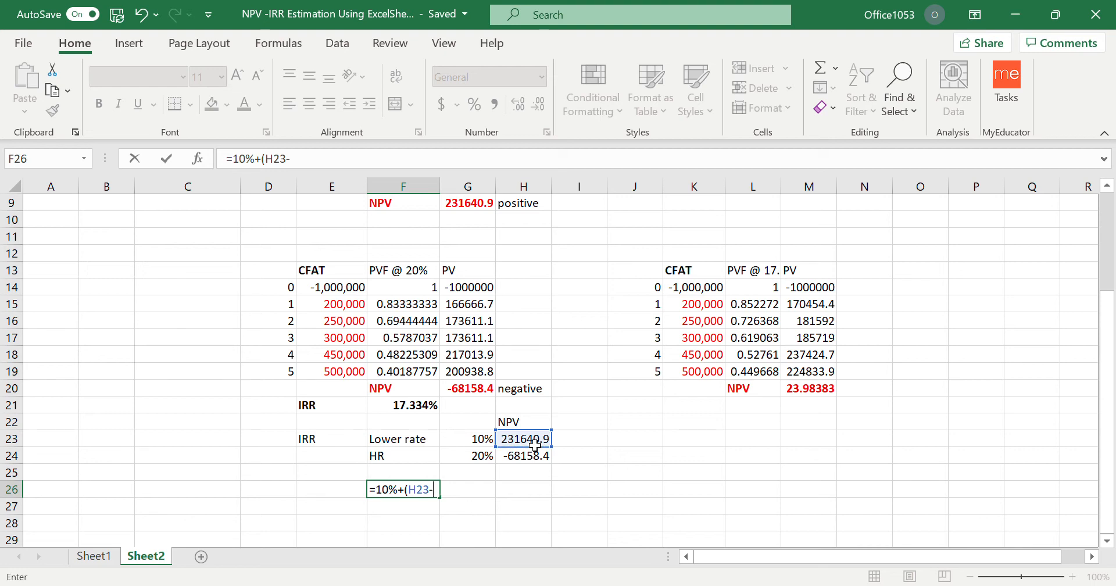
pyautogui.press('BackSpace')
pyautogui.press('BackSpace')
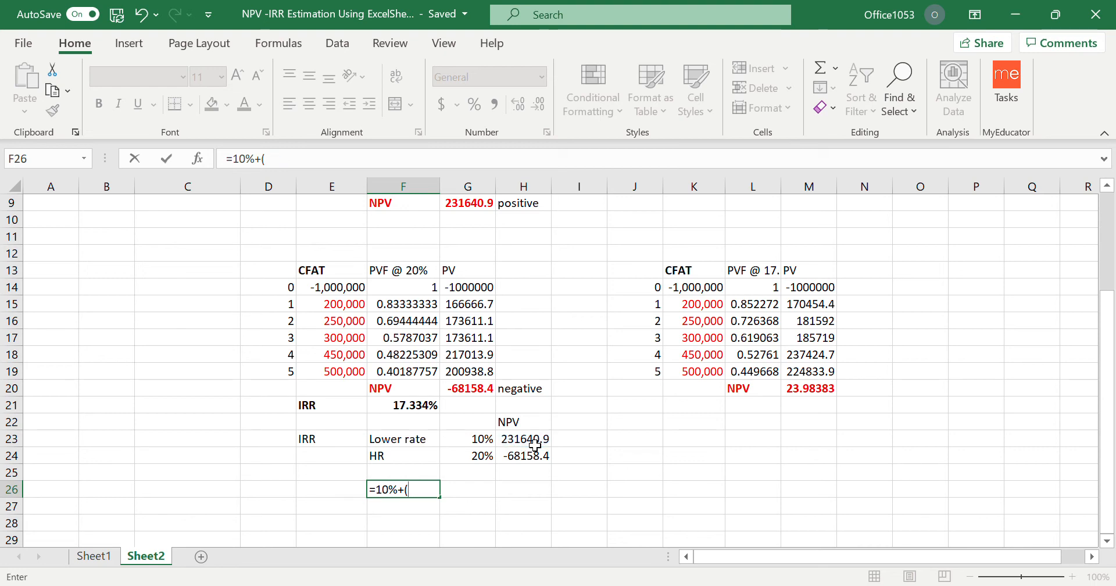
pyautogui.click(538, 444)
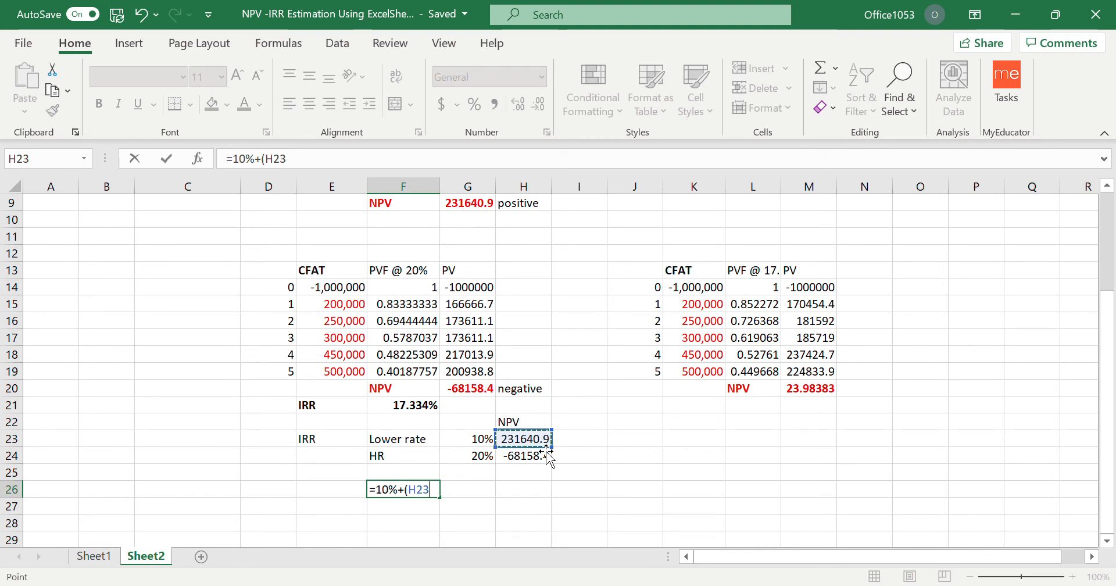
pyautogui.write('/(')
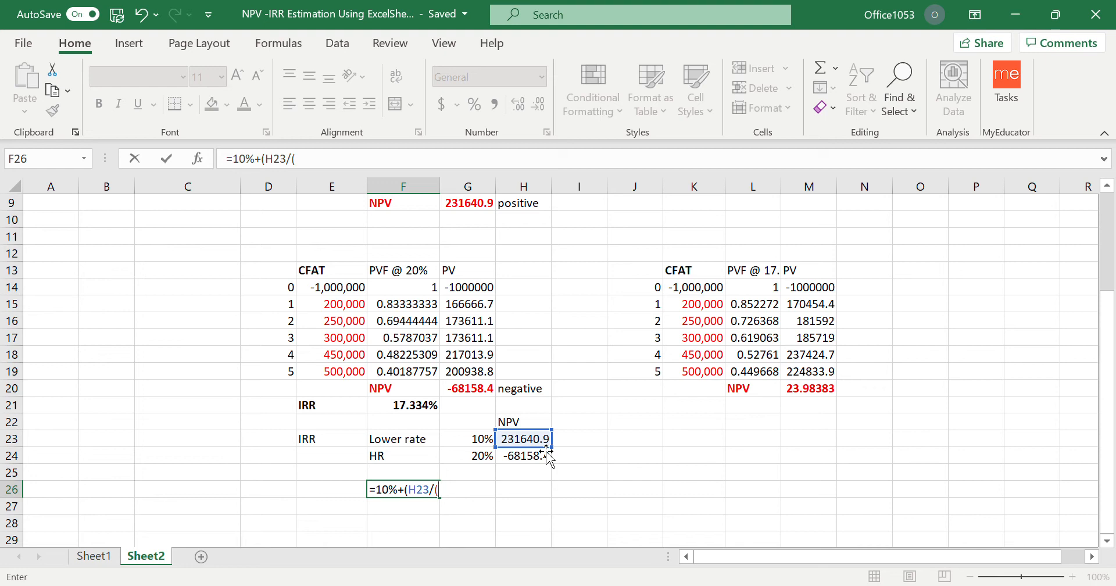
pyautogui.click(544, 445)
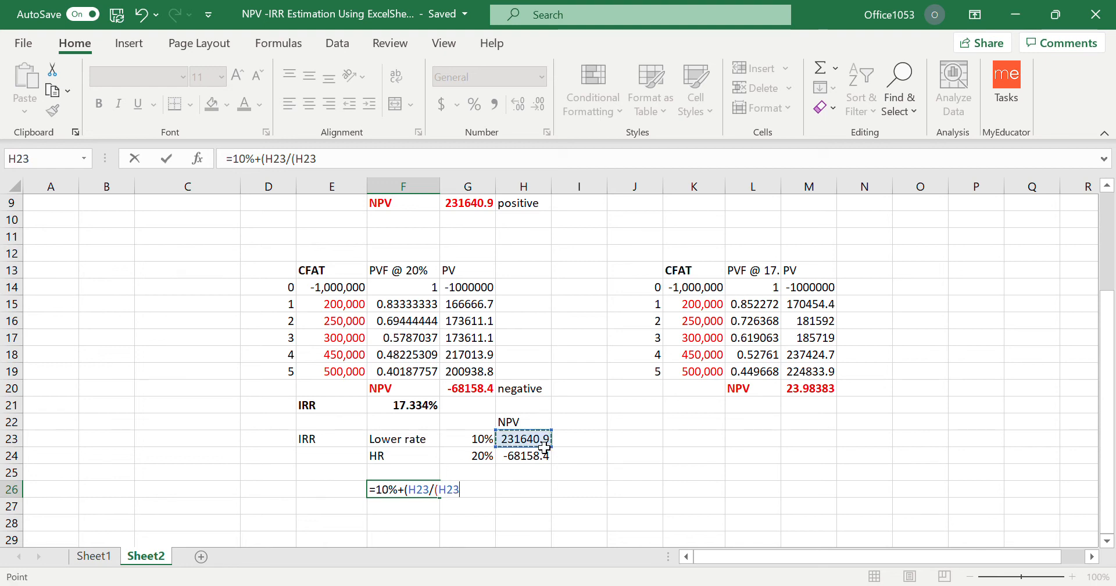
pyautogui.write('-')
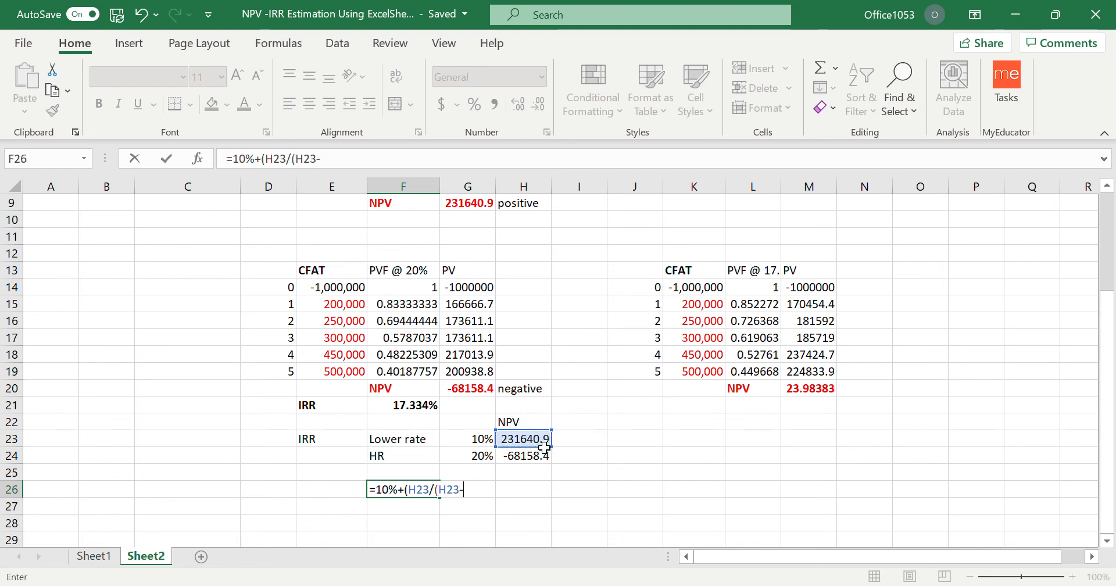
pyautogui.click(528, 459)
pyautogui.write(')')
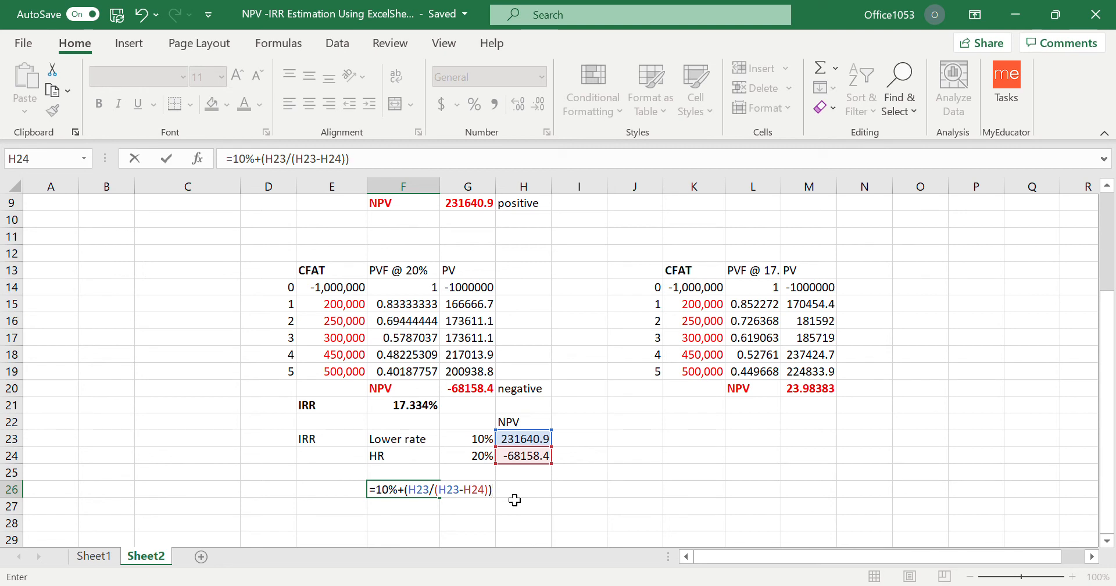
pyautogui.write('*')
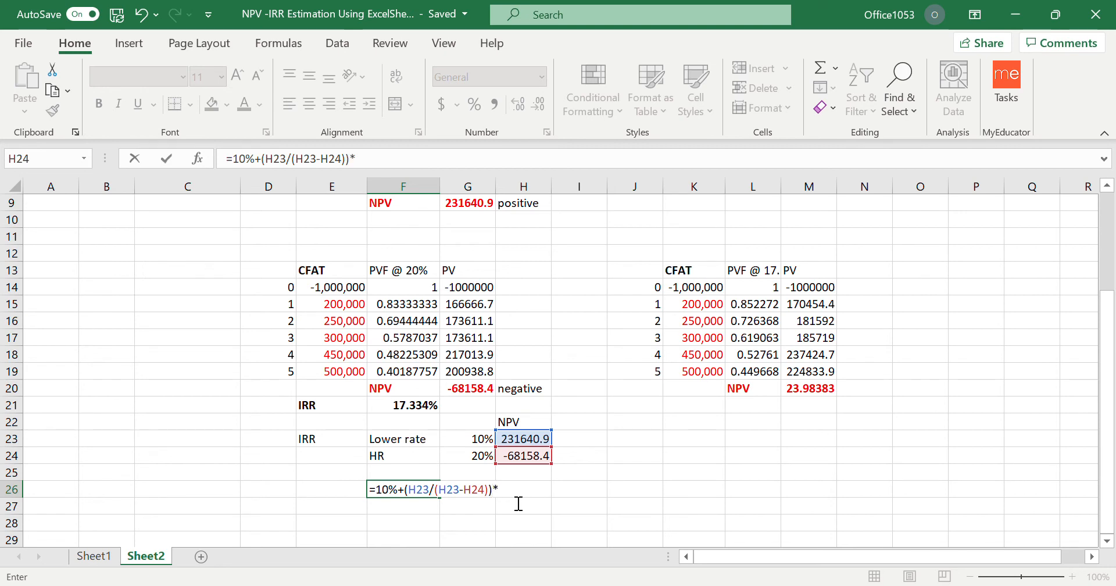
pyautogui.write('10')
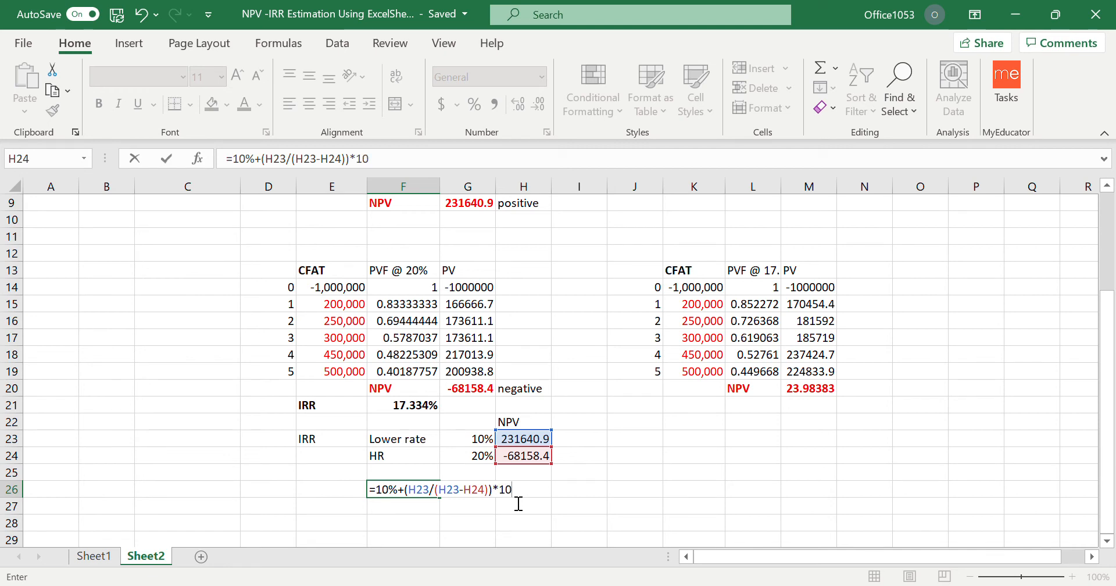
pyautogui.press('Return')
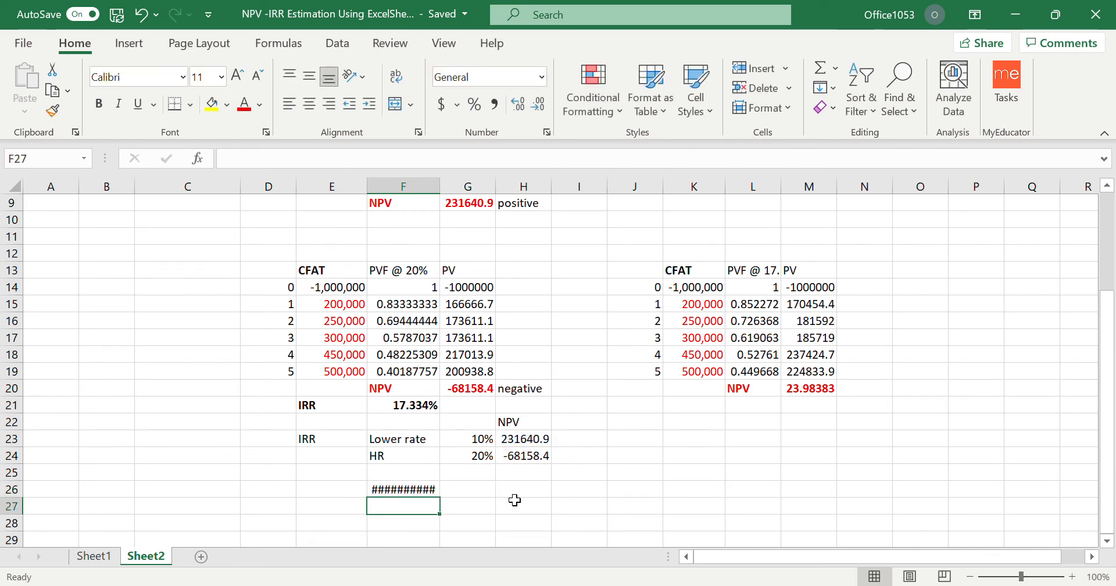
pyautogui.click(423, 494)
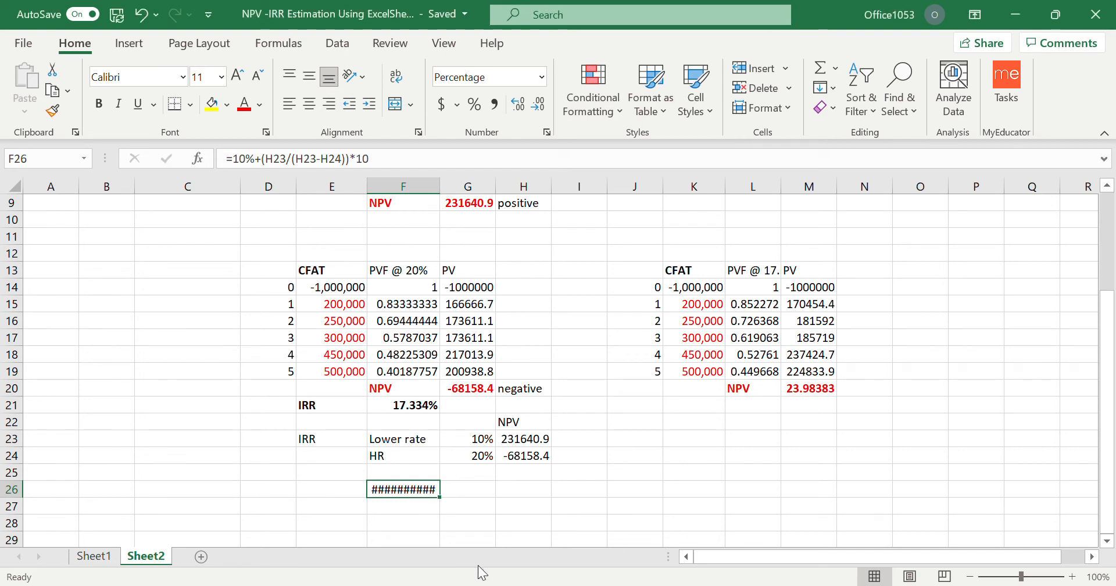
pyautogui.press('Delete')
# Enter the lower rate of 10% in G26, below the two rate rows.
pyautogui.click(469, 491)
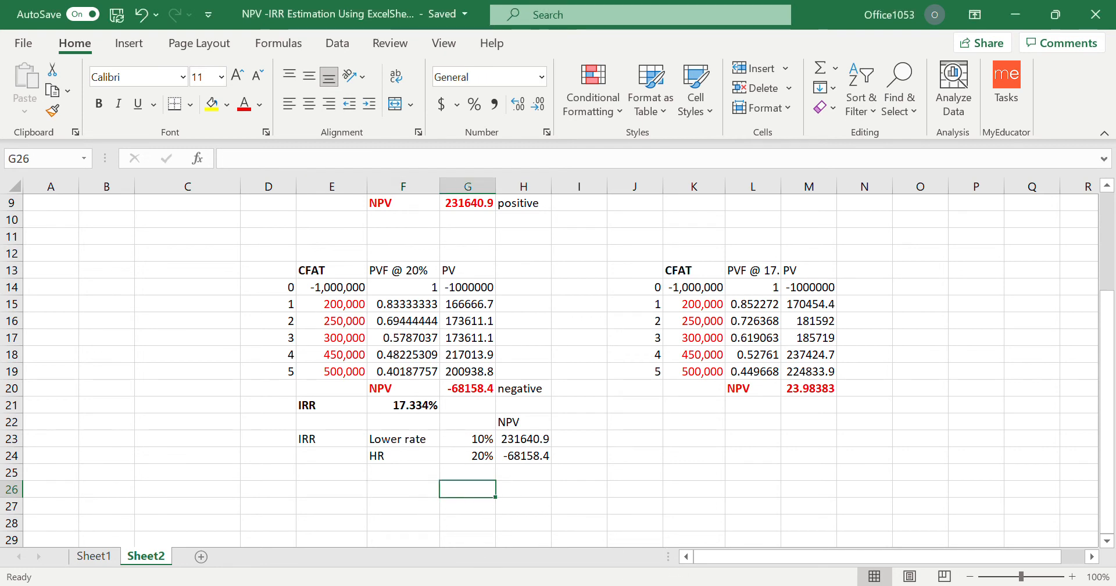
pyautogui.write('10')
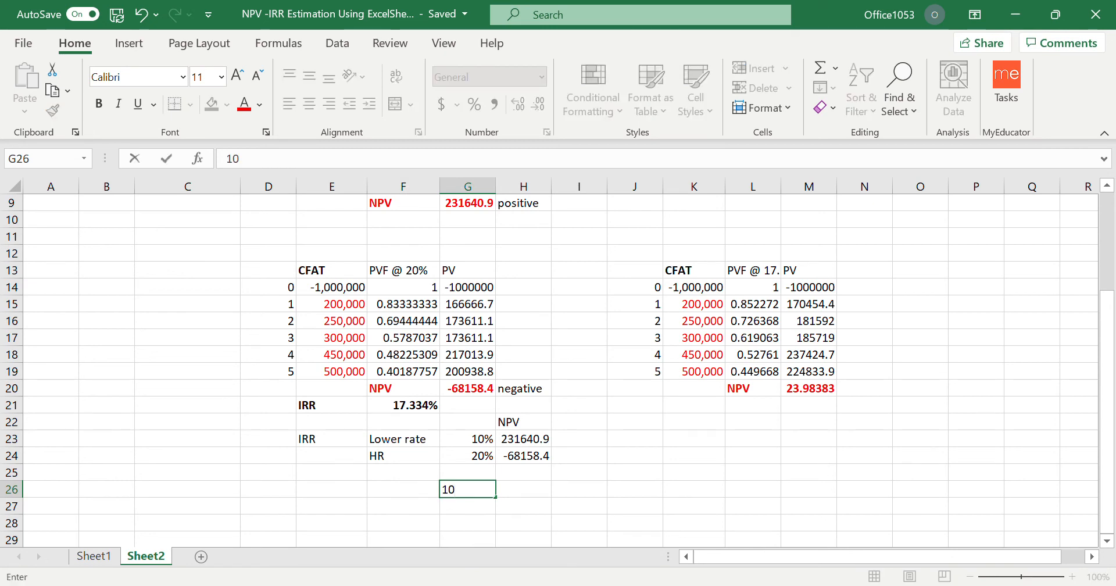
pyautogui.write('%')
pyautogui.press('Return')
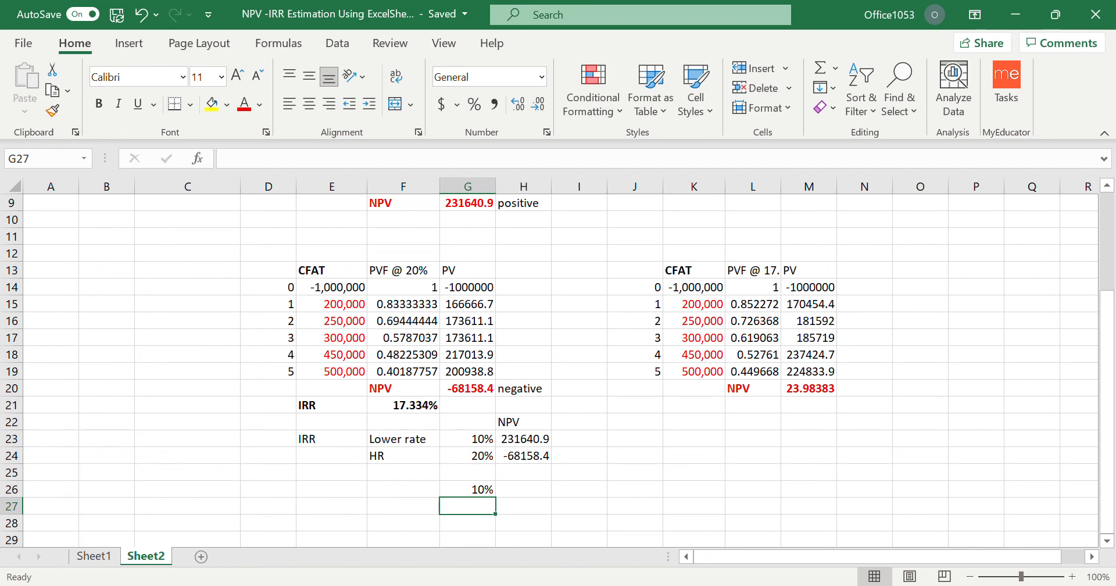
# Label G27 as PV and sum the 10% table's yearly present values, G4:G8, in H27.
pyautogui.write('PV')
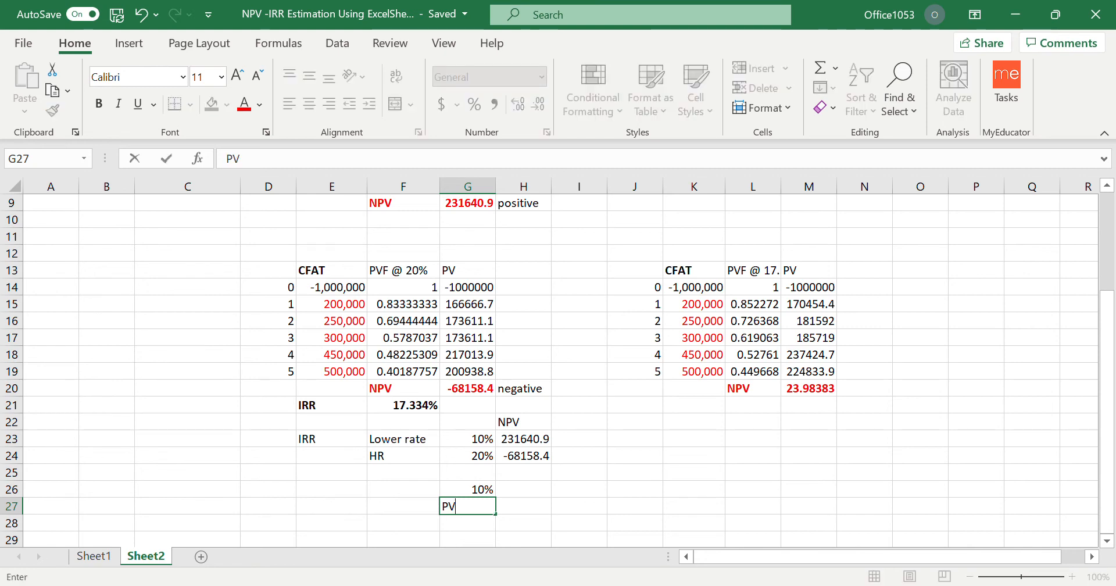
pyautogui.press('Tab')
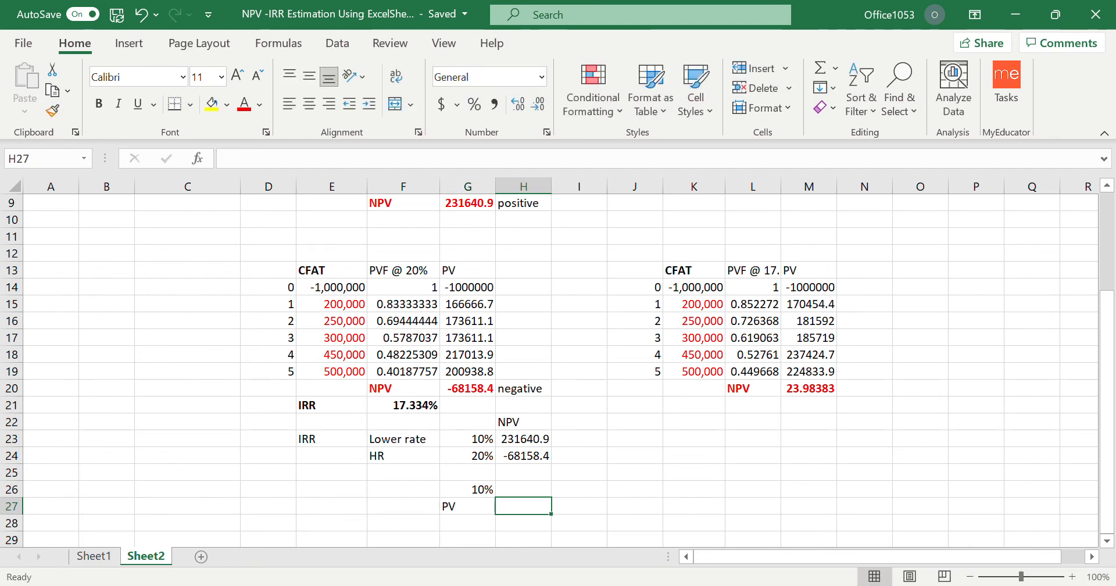
pyautogui.write('=')
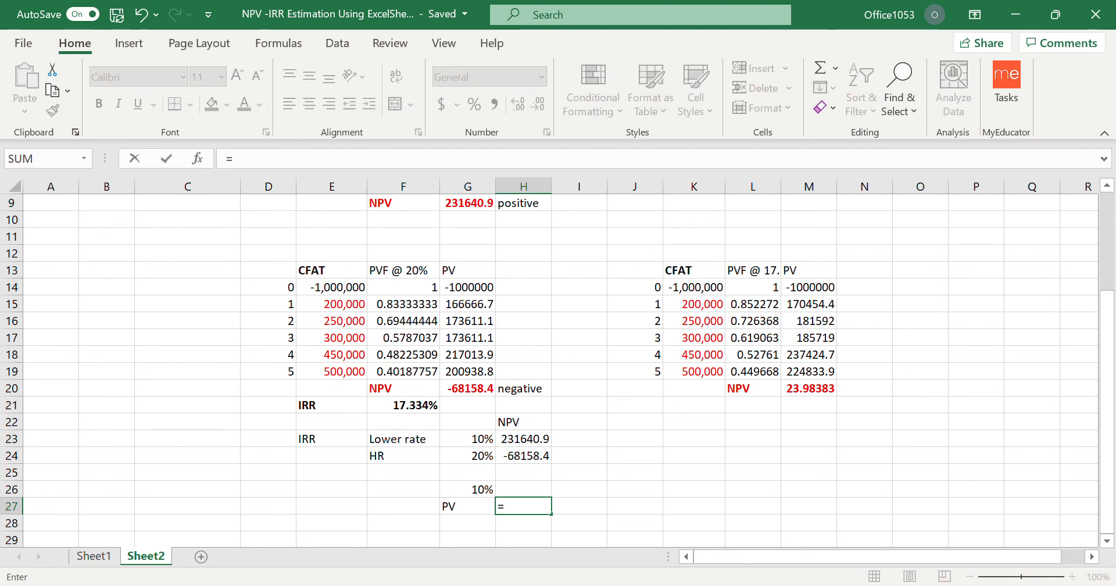
pyautogui.scroll(3, 485, 374)
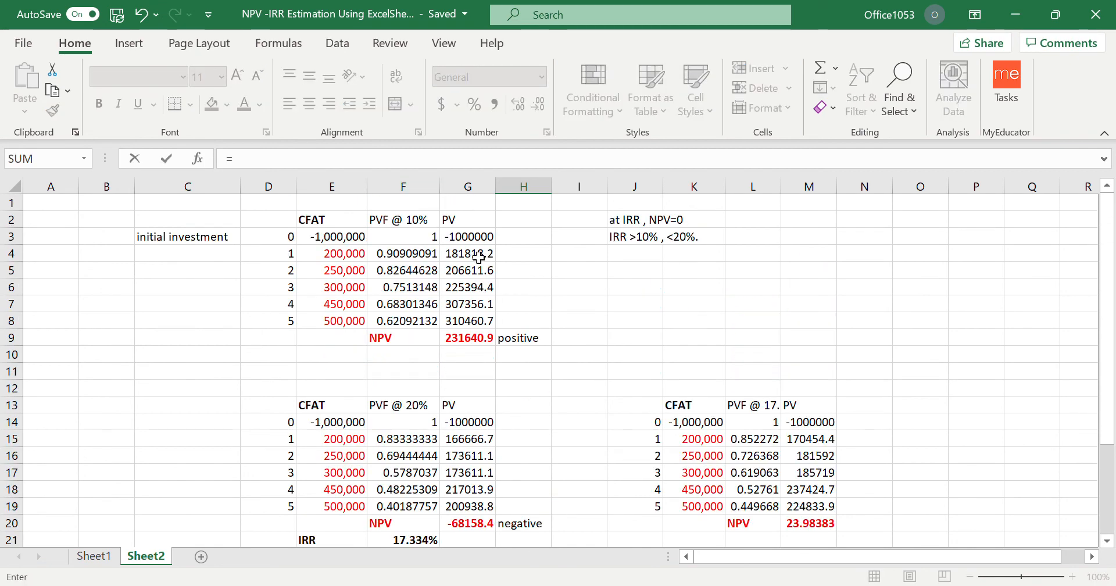
pyautogui.scroll(-5, 596, 467)
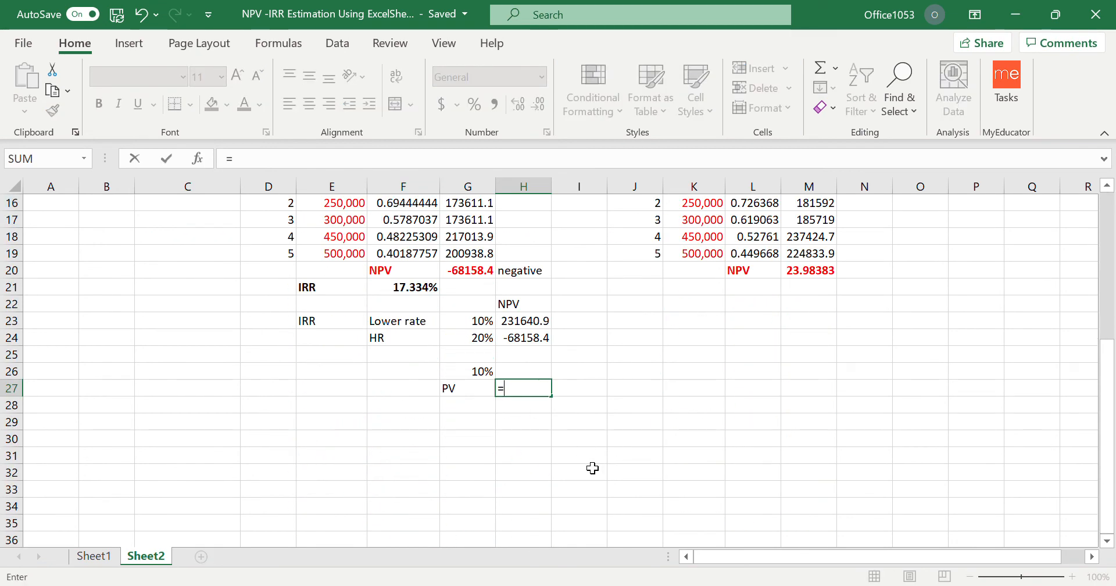
pyautogui.write('sum(')
pyautogui.scroll(5, 596, 469)
pyautogui.moveTo(468, 253); pyautogui.dragTo(474, 320)
pyautogui.press('Return')
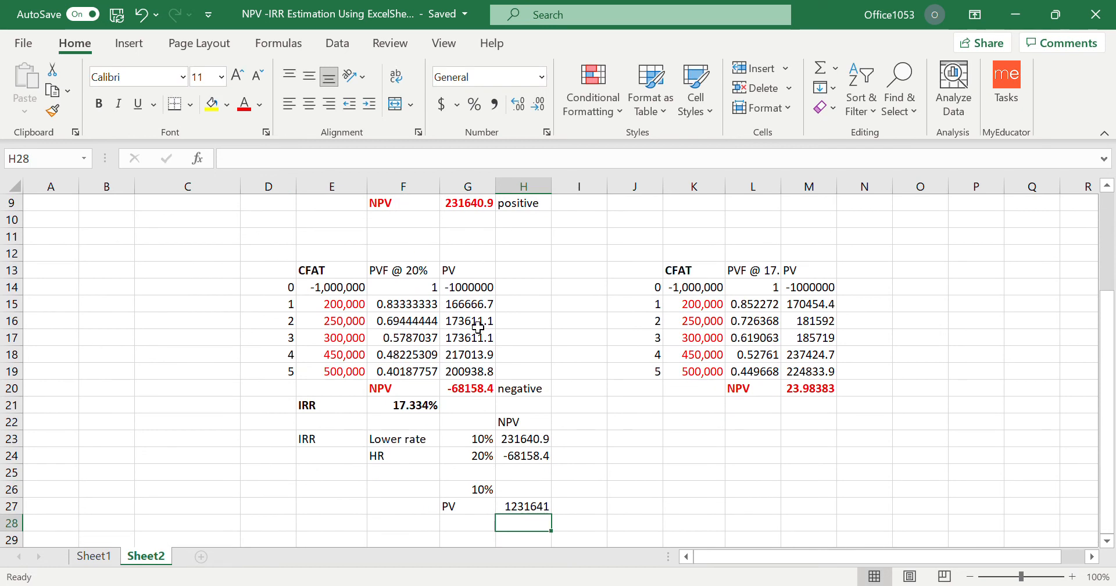
# Label G28 as PV and sum the 20% table's yearly present values, G15:G19, in H28.
pyautogui.click(472, 525)
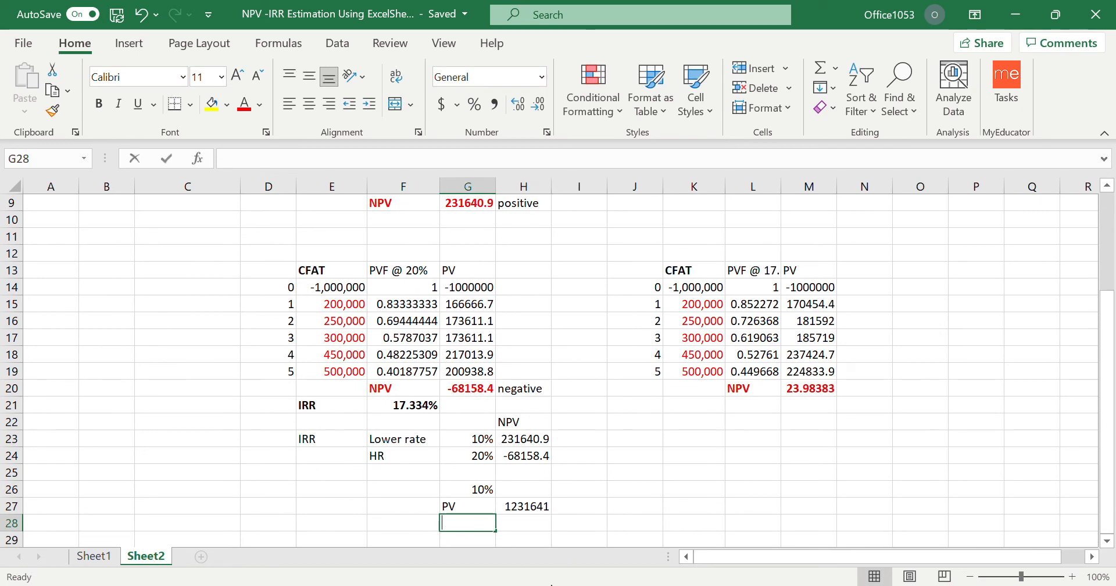
pyautogui.write('PV')
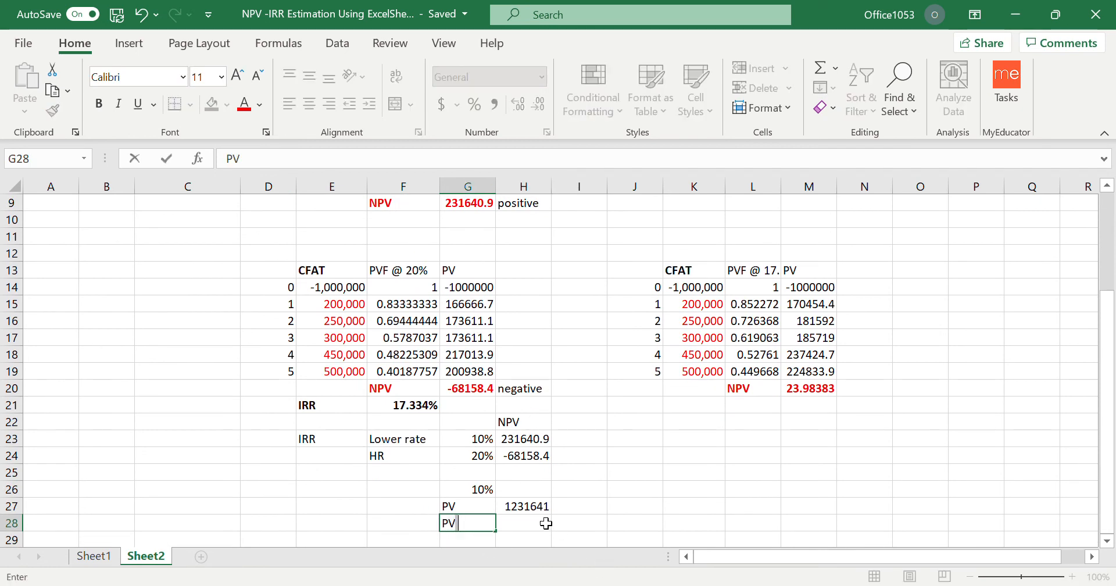
pyautogui.click(546, 523)
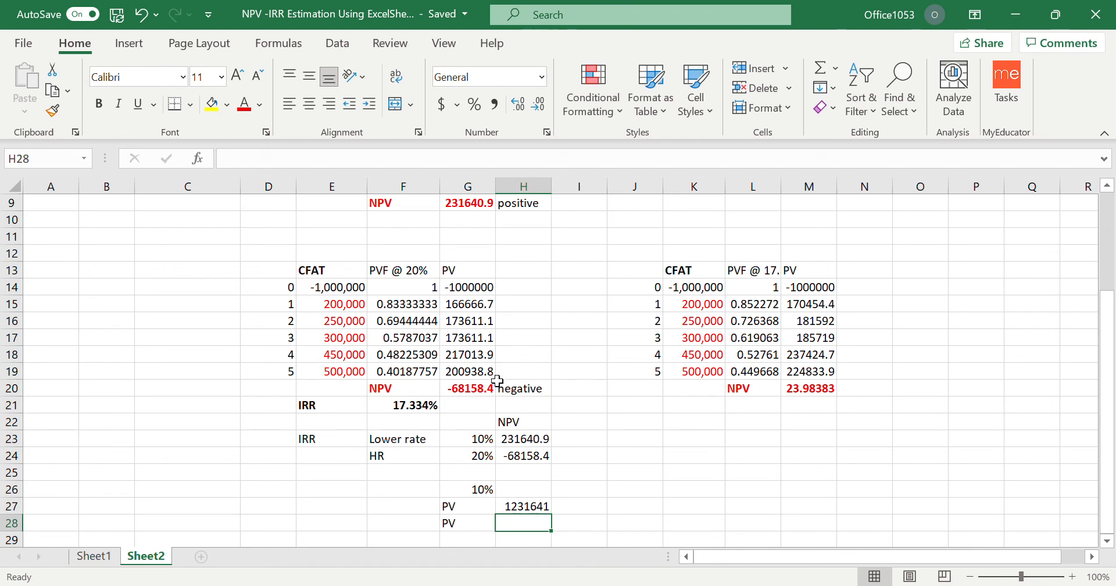
pyautogui.write('=sum(')
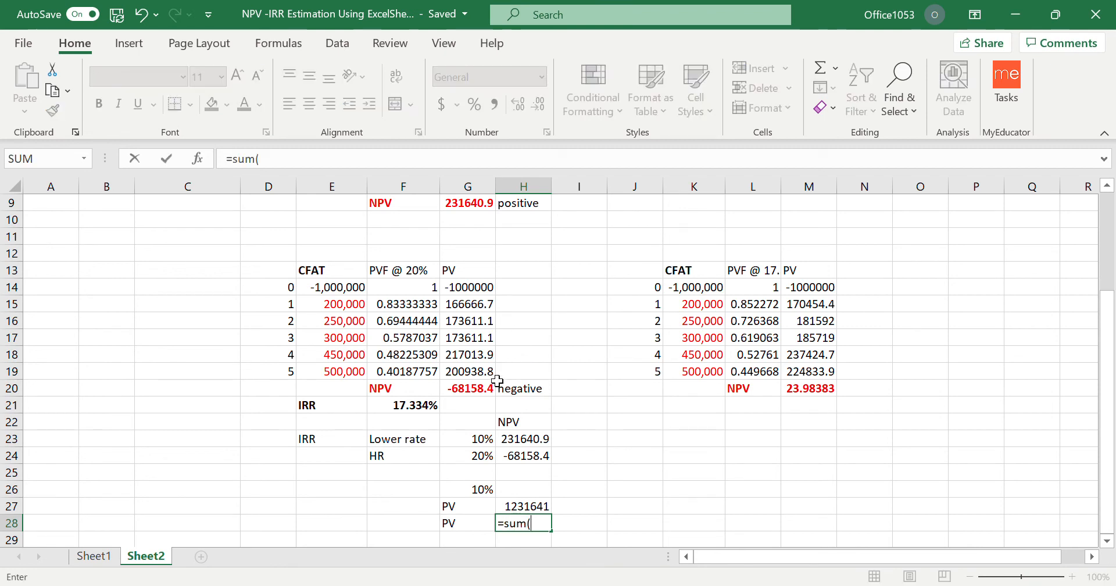
pyautogui.moveTo(468, 304); pyautogui.dragTo(468, 372)
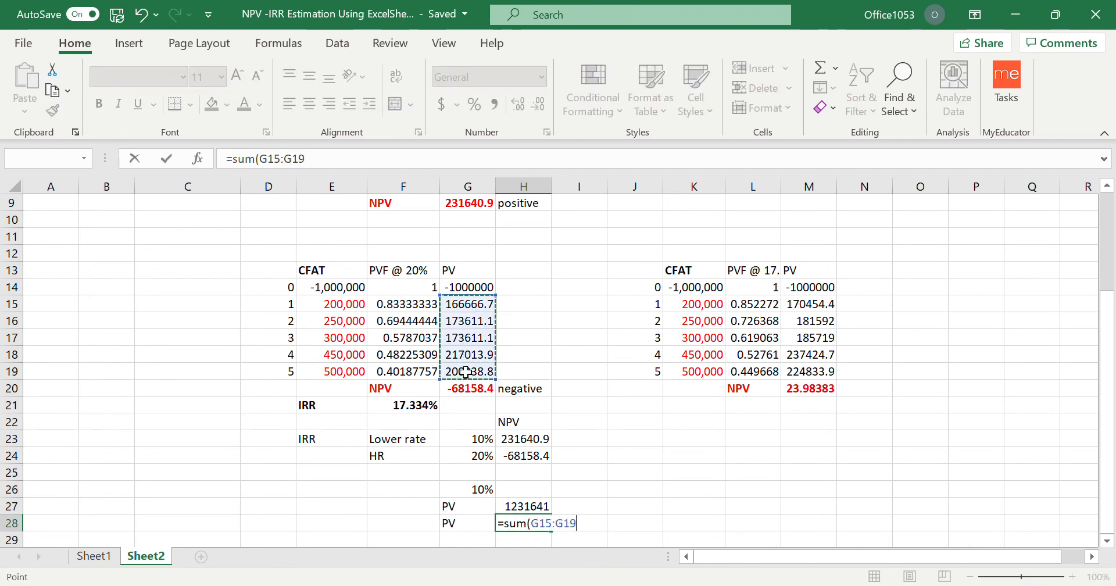
pyautogui.press('Return')
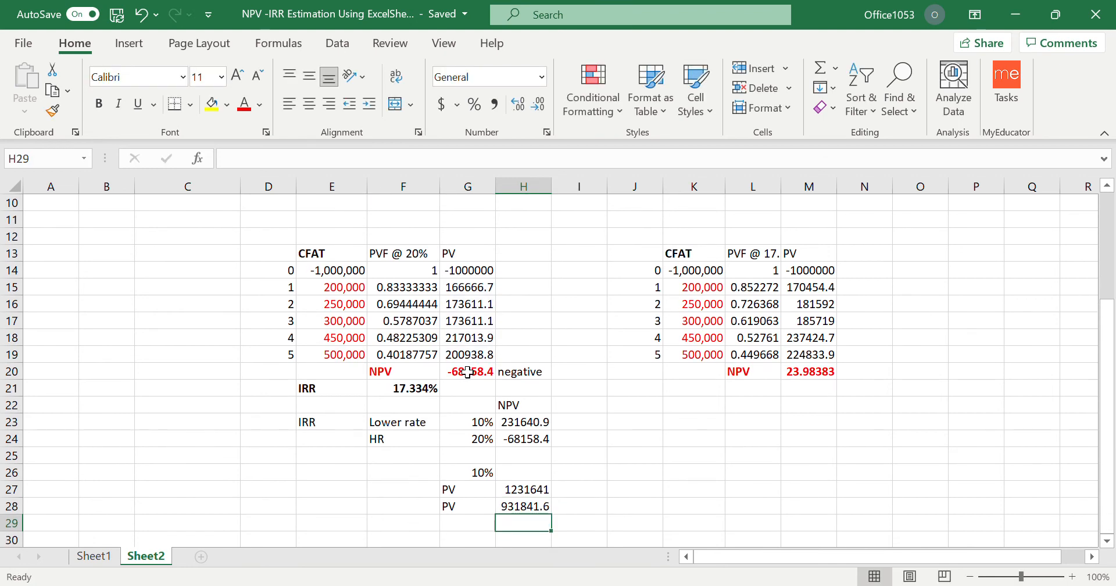
# Enter the initial investment of 1000000 in I27, beside the 10% present value total.
pyautogui.click(580, 493)
pyautogui.write('1000')
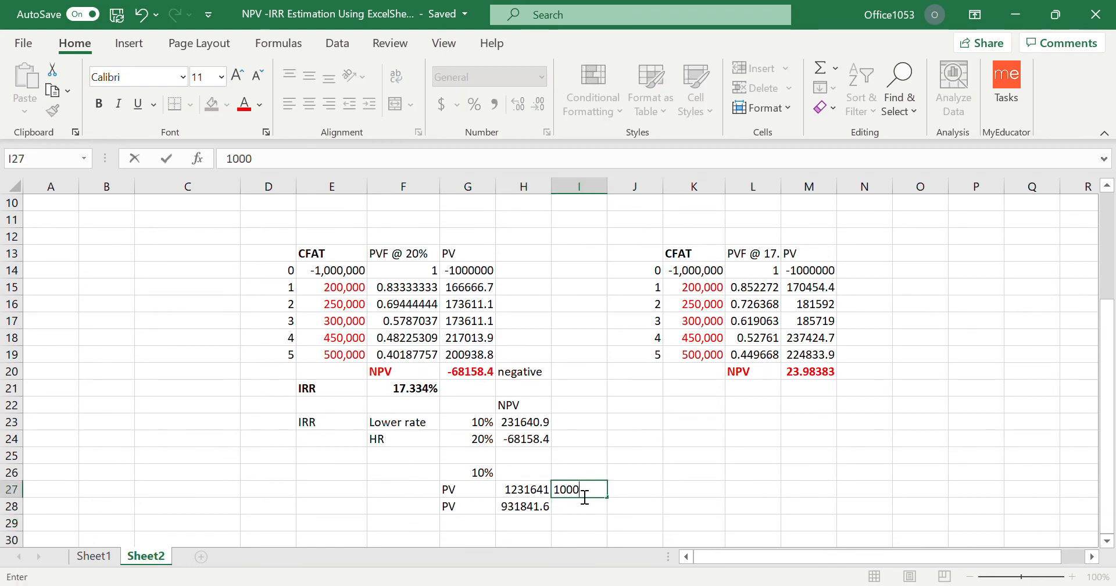
pyautogui.write('000')
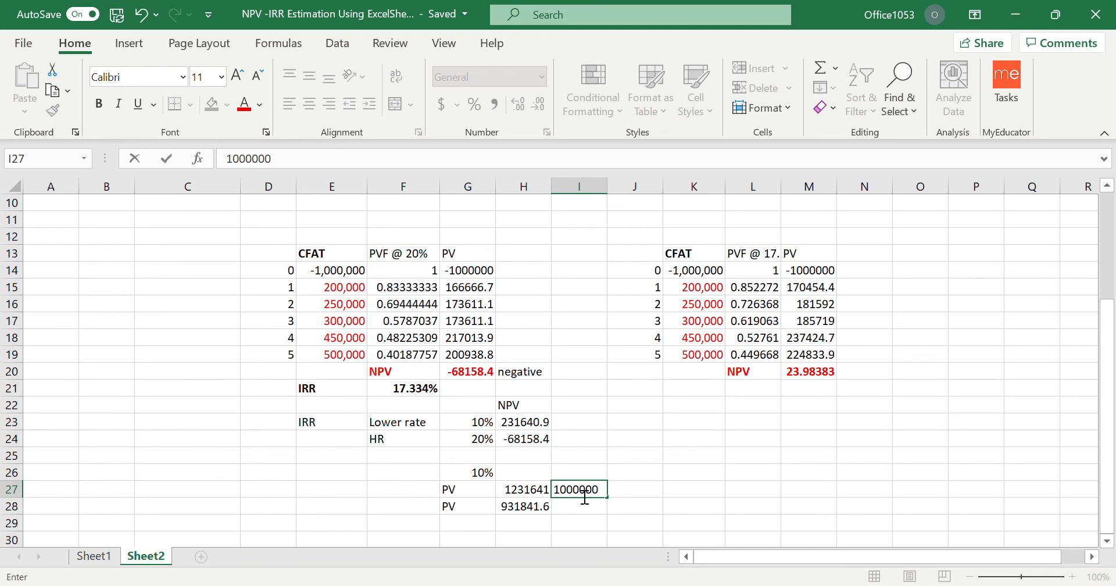
pyautogui.press('Return')
# Subtract the initial investment from the 10% present value total in J27 with =H27-I27.
pyautogui.scroll(-1, 506, 525)
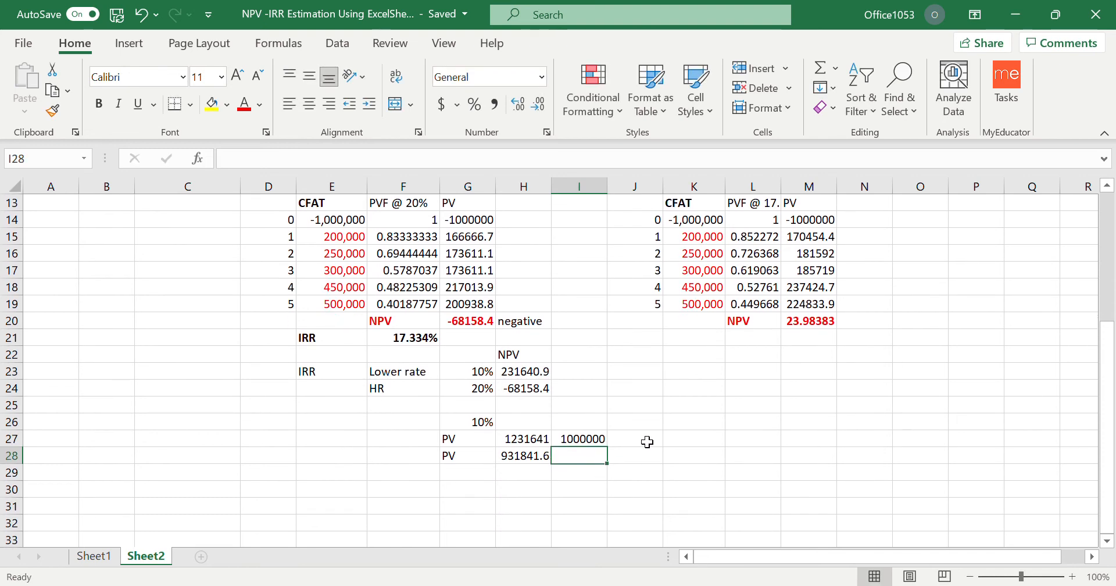
pyautogui.click(647, 442)
pyautogui.write('=')
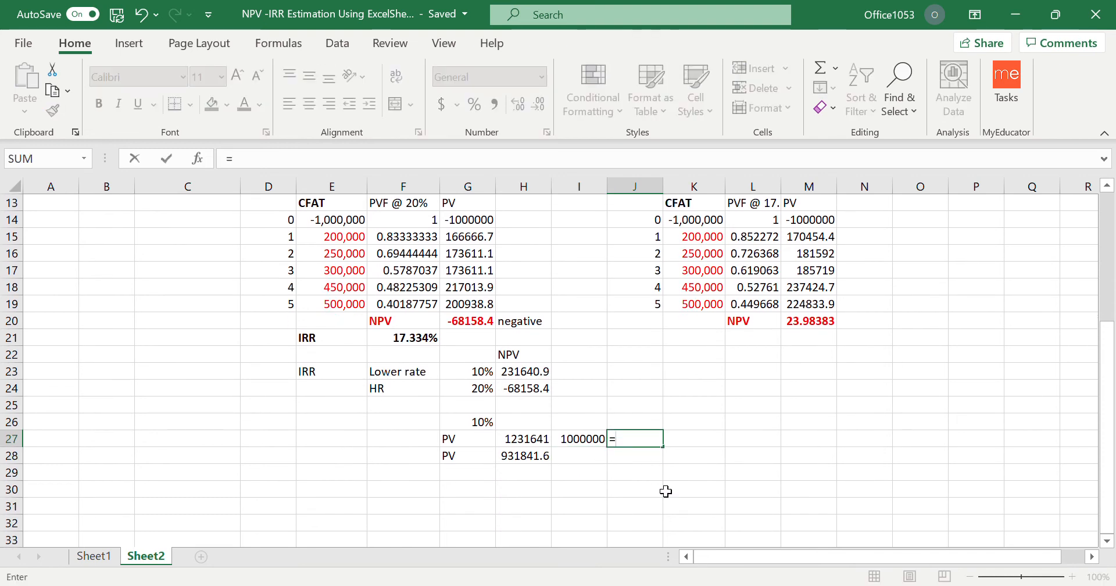
pyautogui.click(539, 444)
pyautogui.write('-')
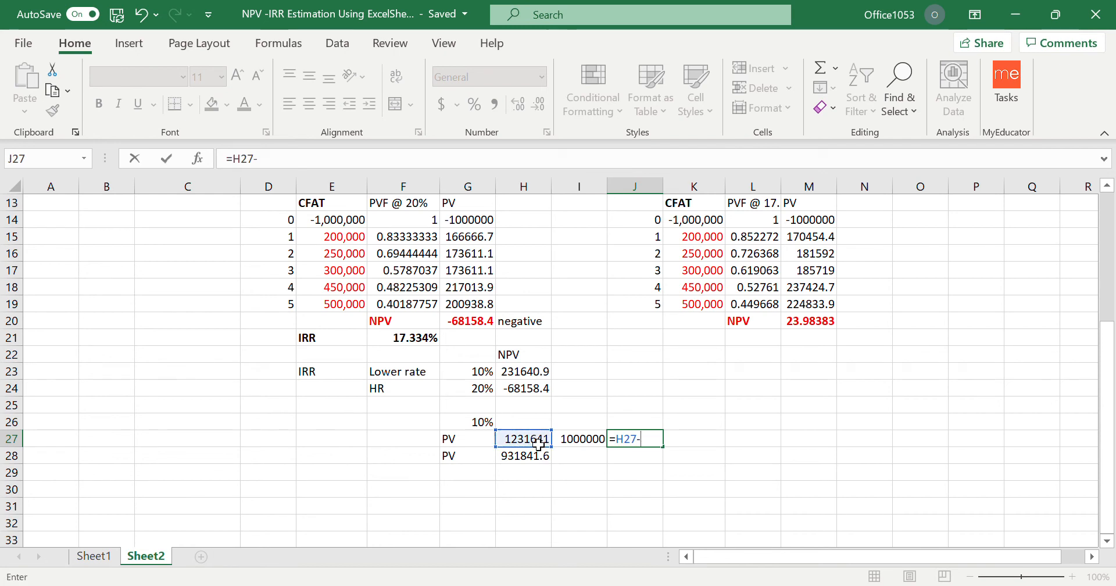
pyautogui.click(583, 445)
pyautogui.press('Return')
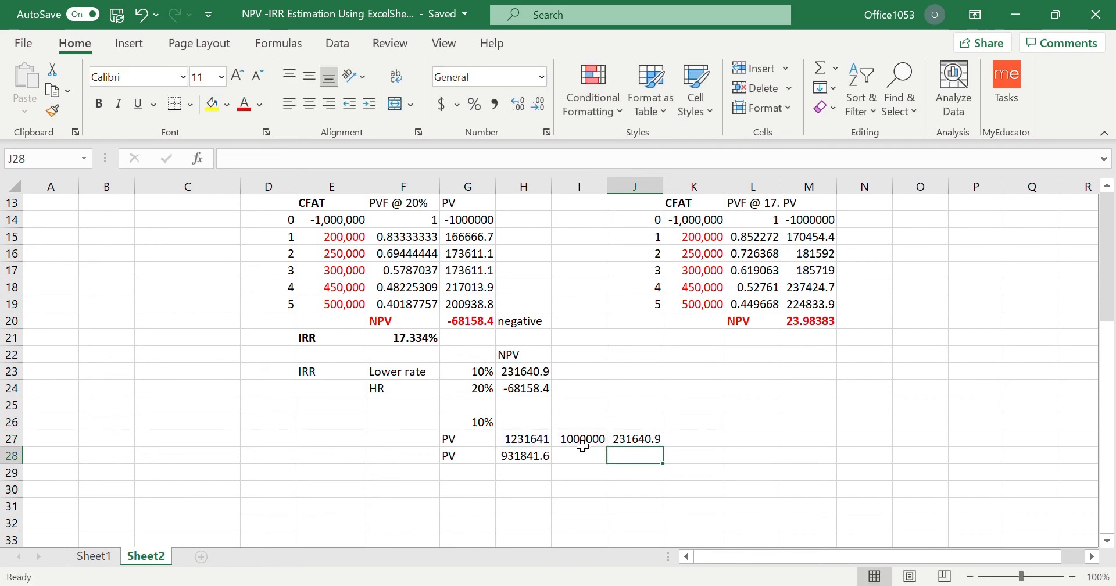
# Calculate the difference between the two present value totals in J28 with =H27-H28.
pyautogui.write('=')
pyautogui.click(523, 442)
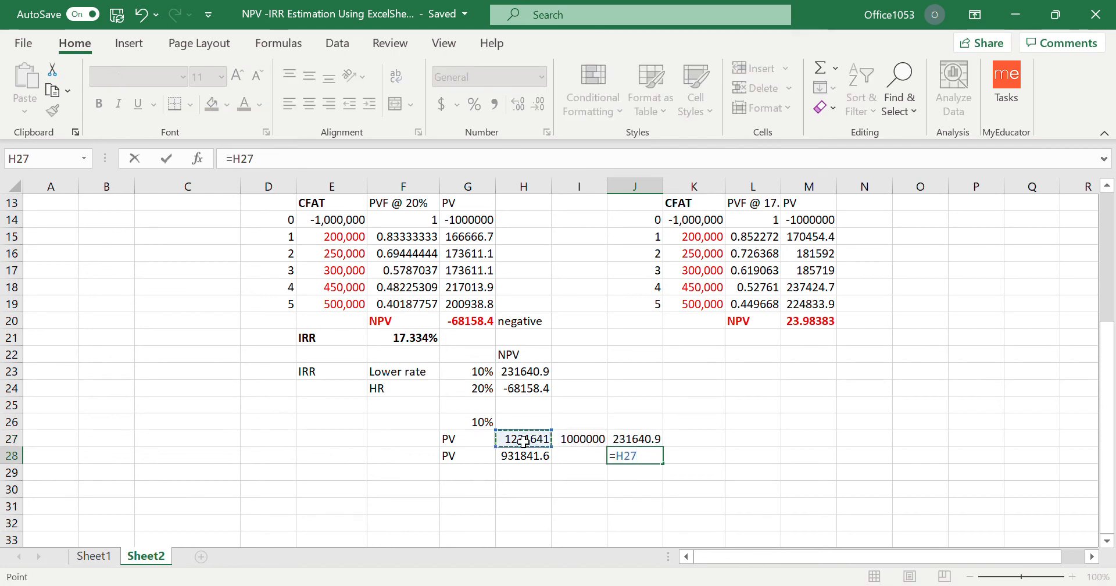
pyautogui.write('-')
pyautogui.click(524, 457)
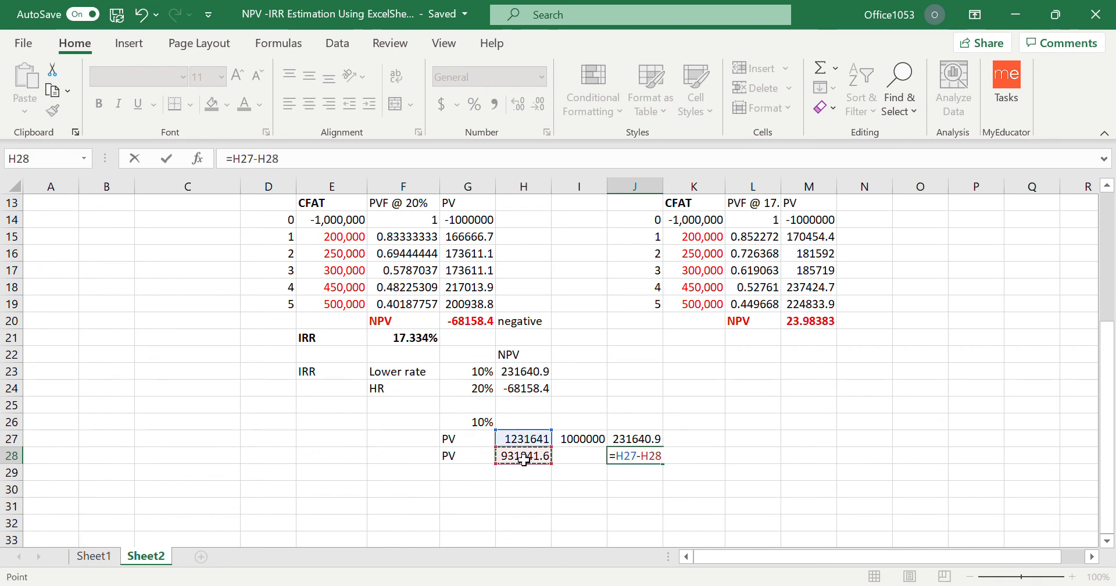
pyautogui.press('Return')
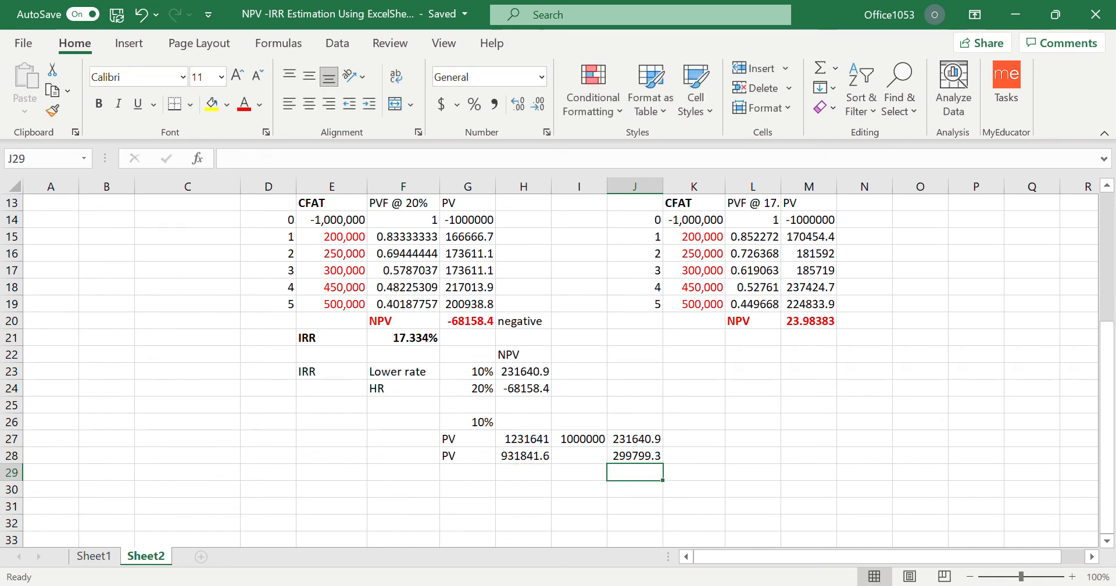
# Divide the 10% NPV by the present value difference in J29 with =J27/J28.
pyautogui.write('=')
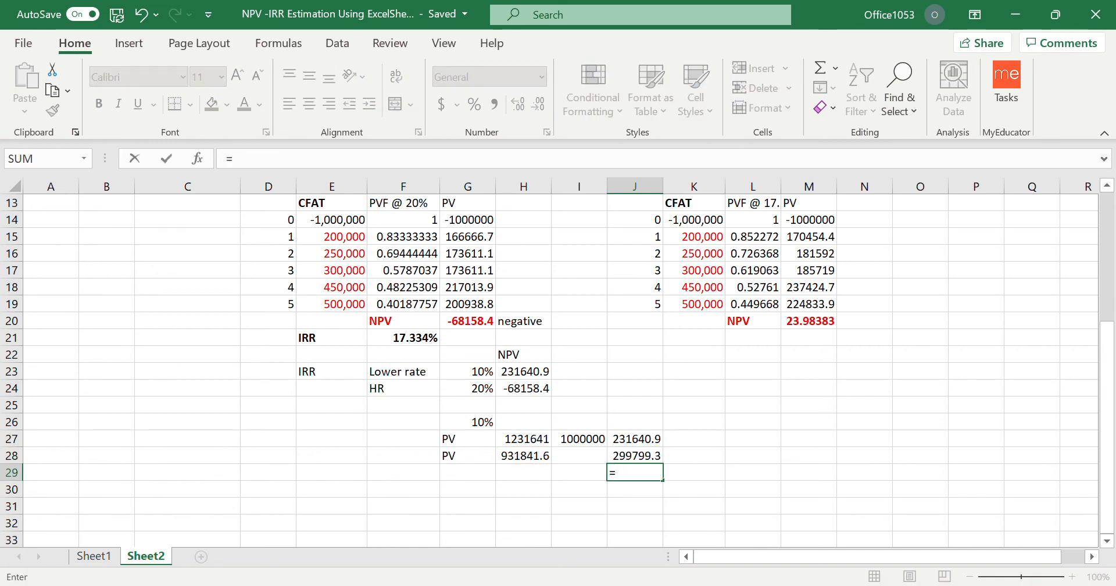
pyautogui.click(641, 443)
pyautogui.write('/')
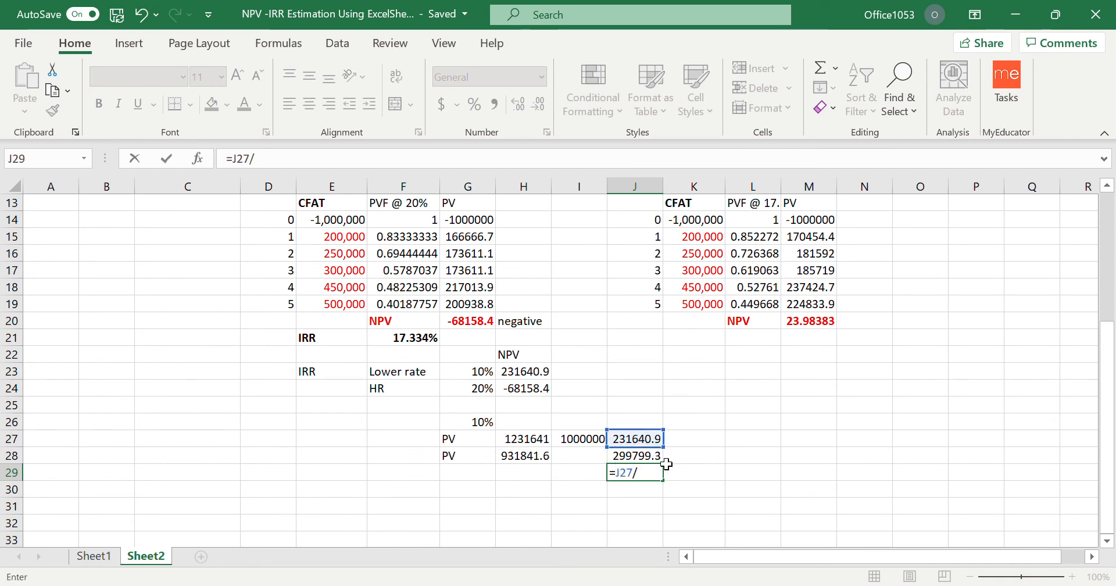
pyautogui.click(655, 457)
pyautogui.press('Return')
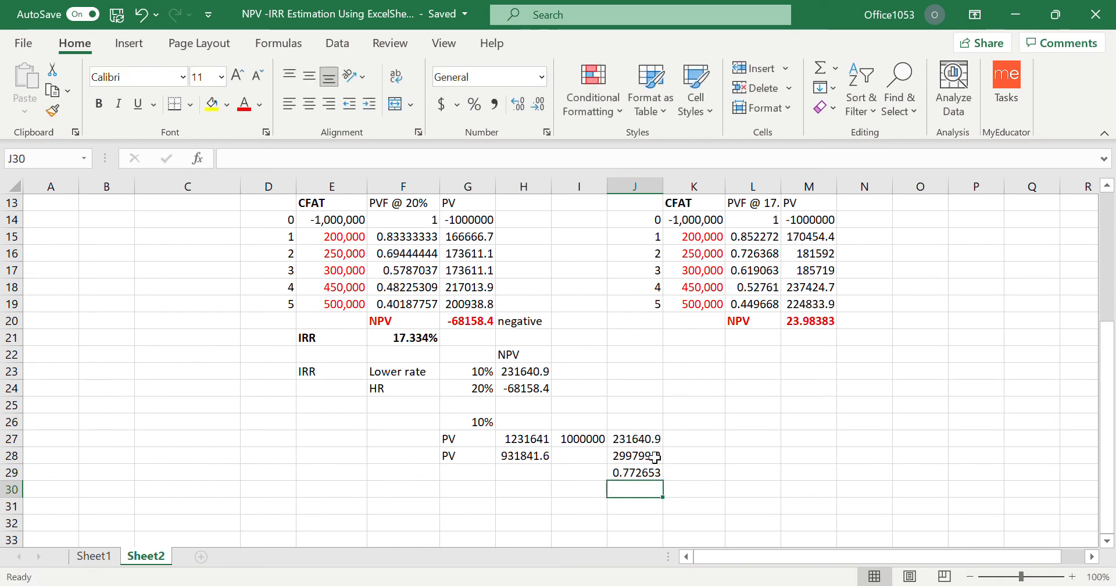
# Multiply the ratio by the rate difference in J30, using J29*(20-10).
pyautogui.write('=')
pyautogui.click(650, 473)
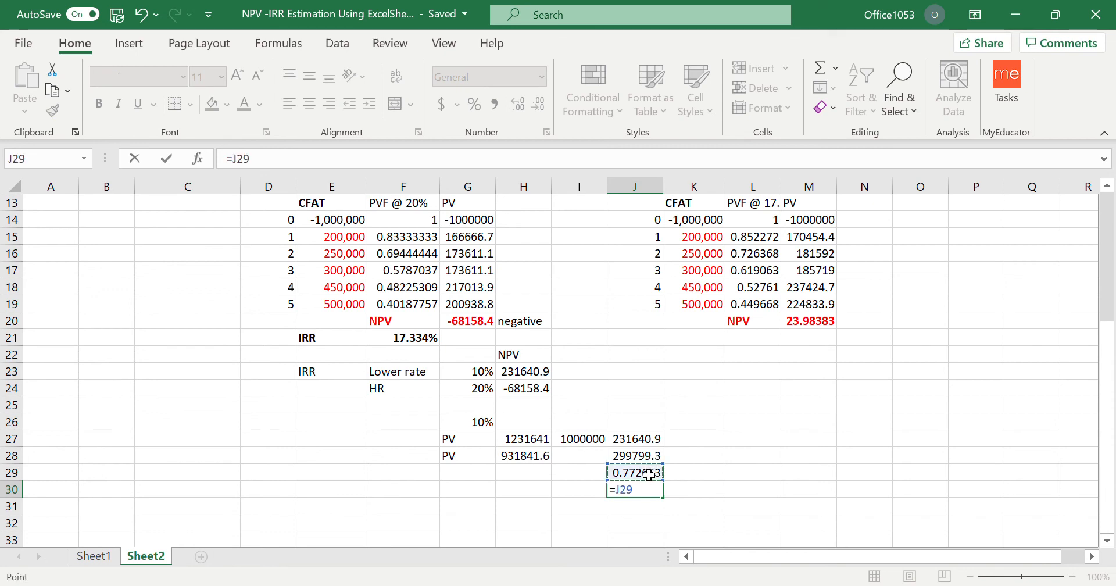
pyautogui.write('*')
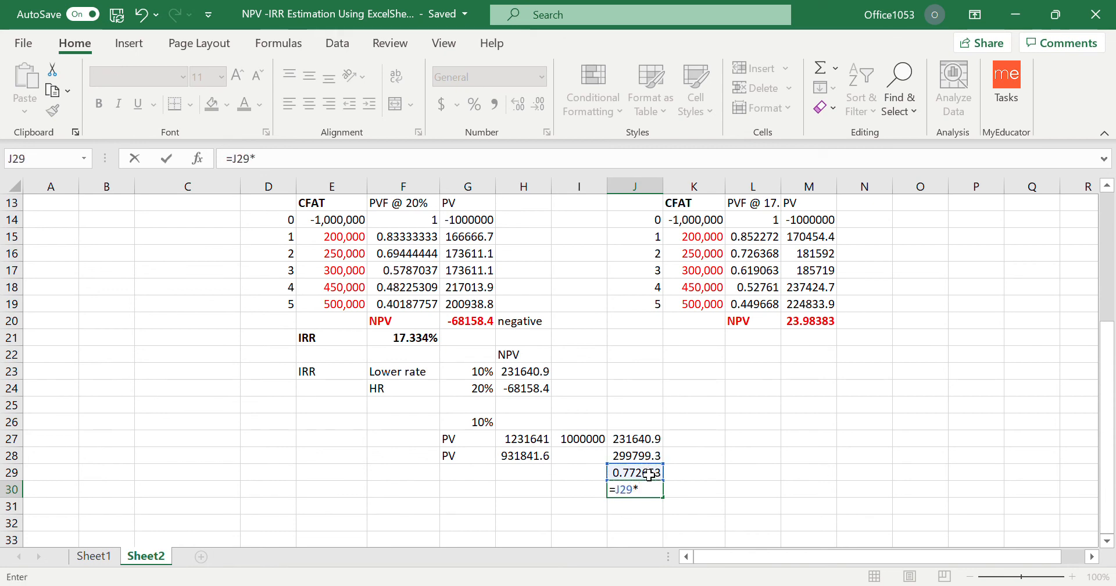
pyautogui.write('(20%')
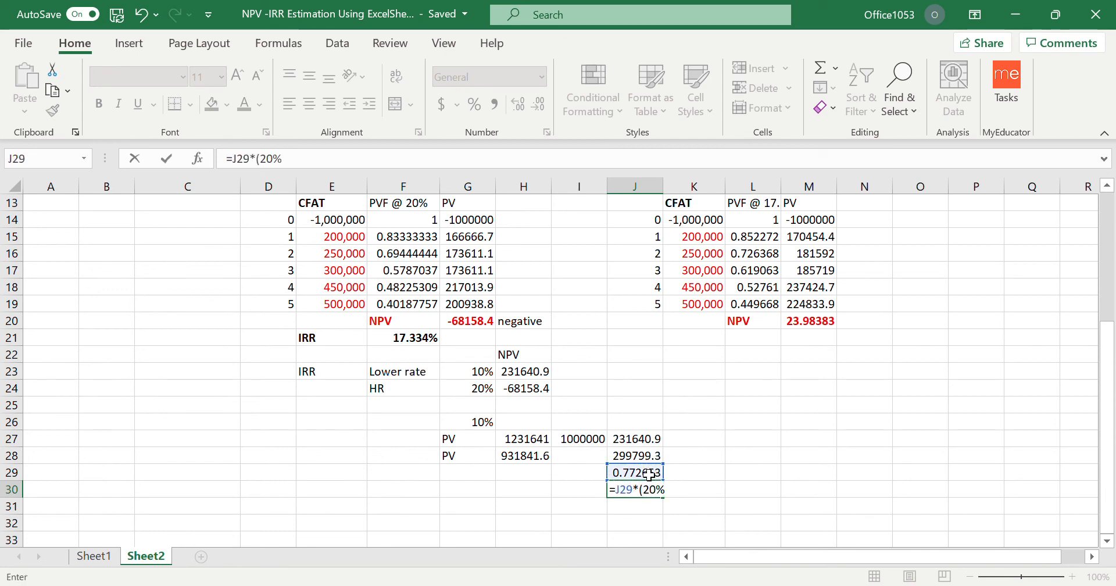
pyautogui.press('BackSpace')
pyautogui.write('-10')
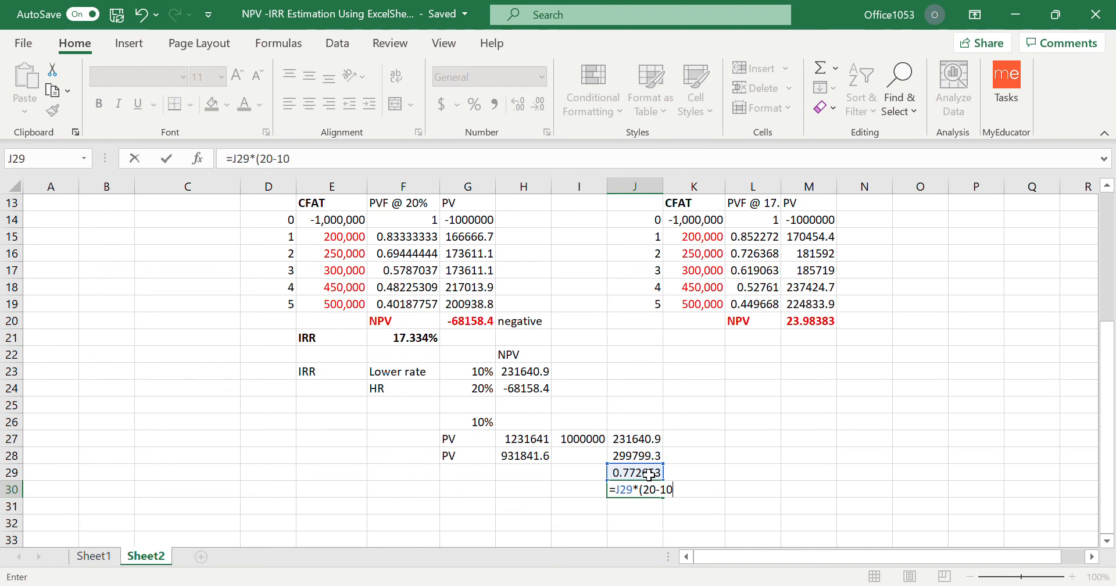
pyautogui.press('Return')
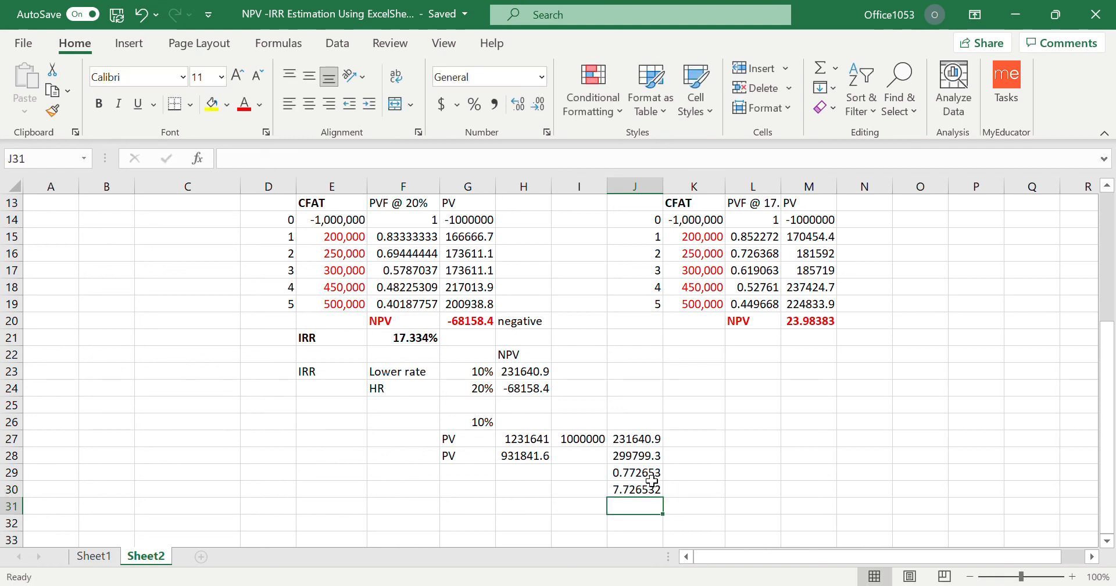
# Add the lower rate to the interpolated amount in J31 with =G26+J30.
pyautogui.write('=')
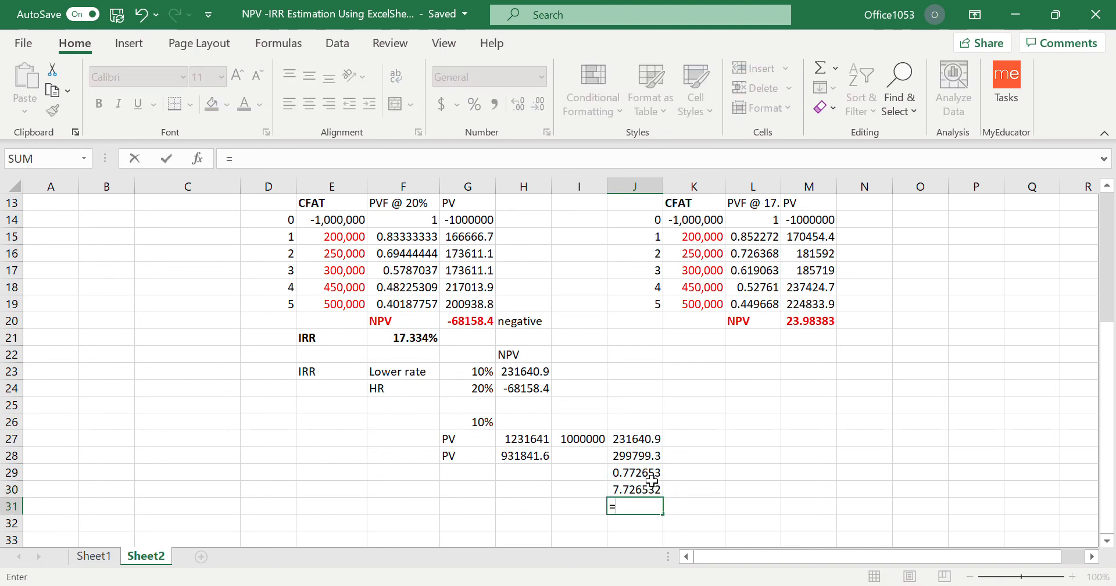
pyautogui.click(481, 423)
pyautogui.write('+')
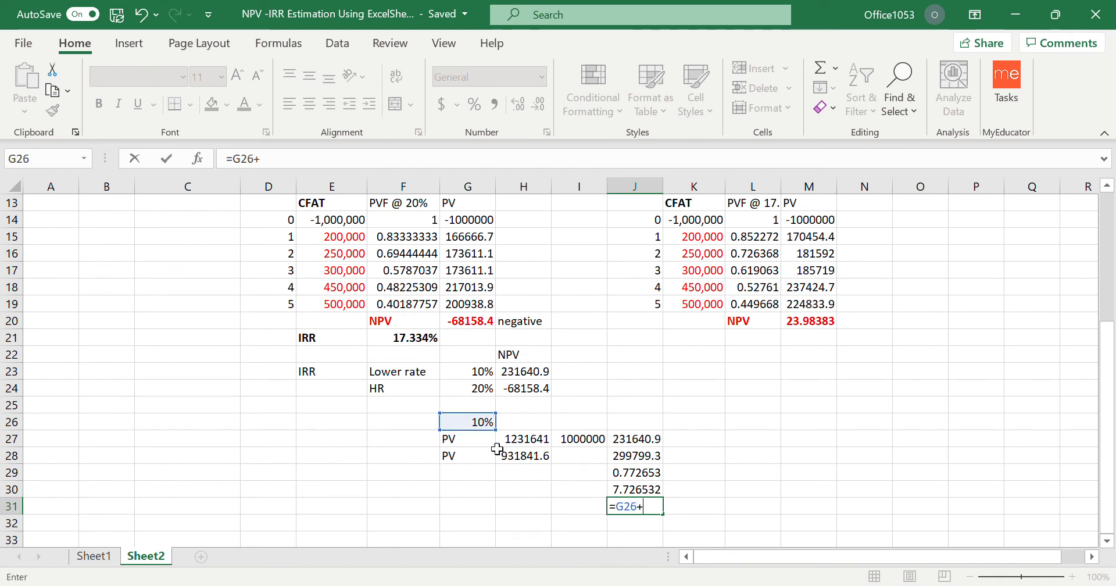
pyautogui.click(639, 491)
pyautogui.press('Return')
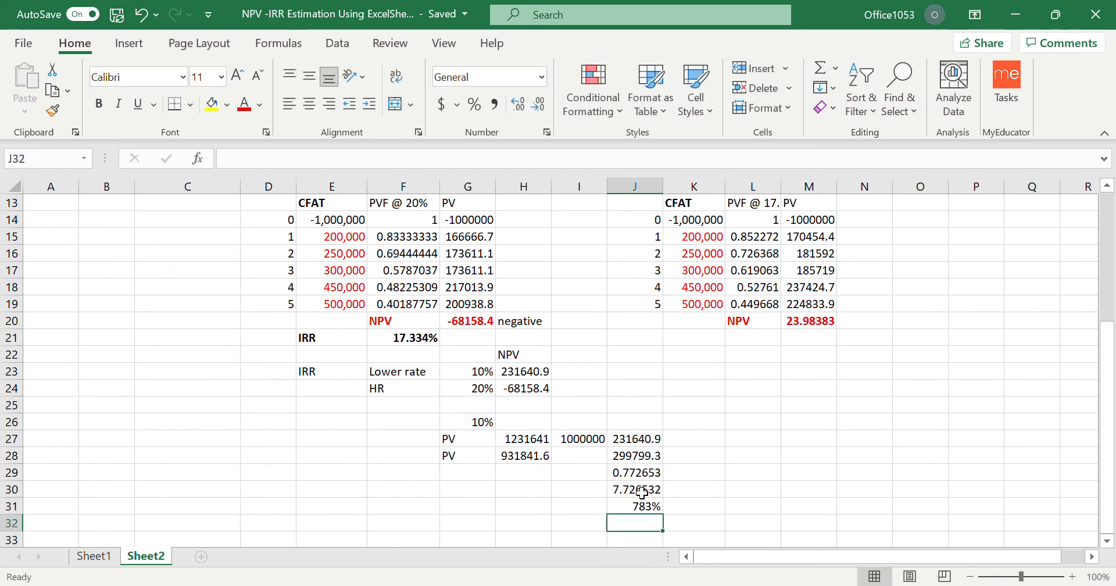
# Change the formula in J31 to =10+J30 so the lower rate is added as a whole number.
pyautogui.click(651, 512)
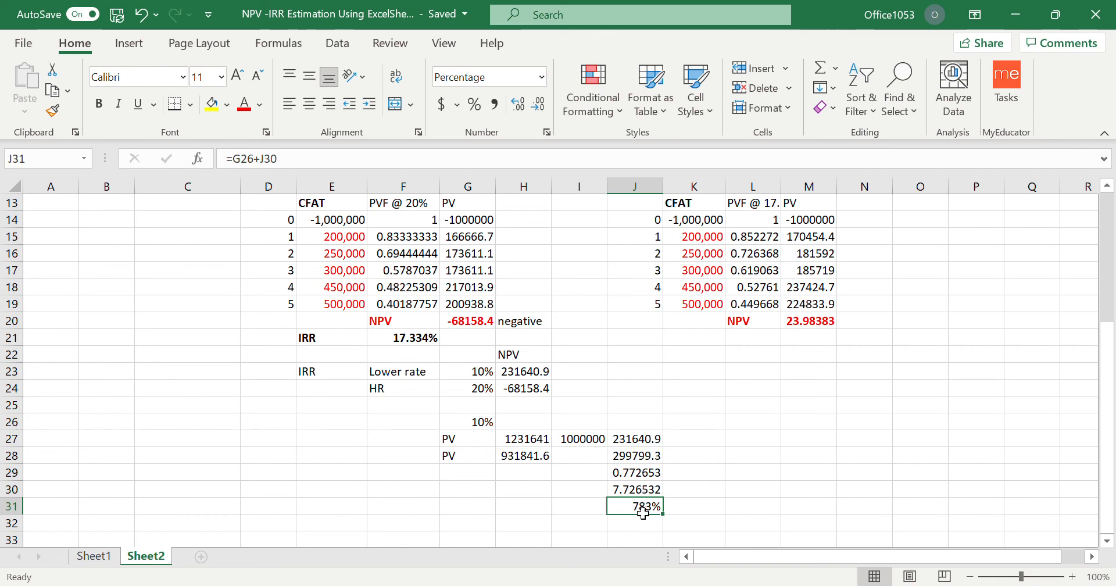
pyautogui.click(251, 159)
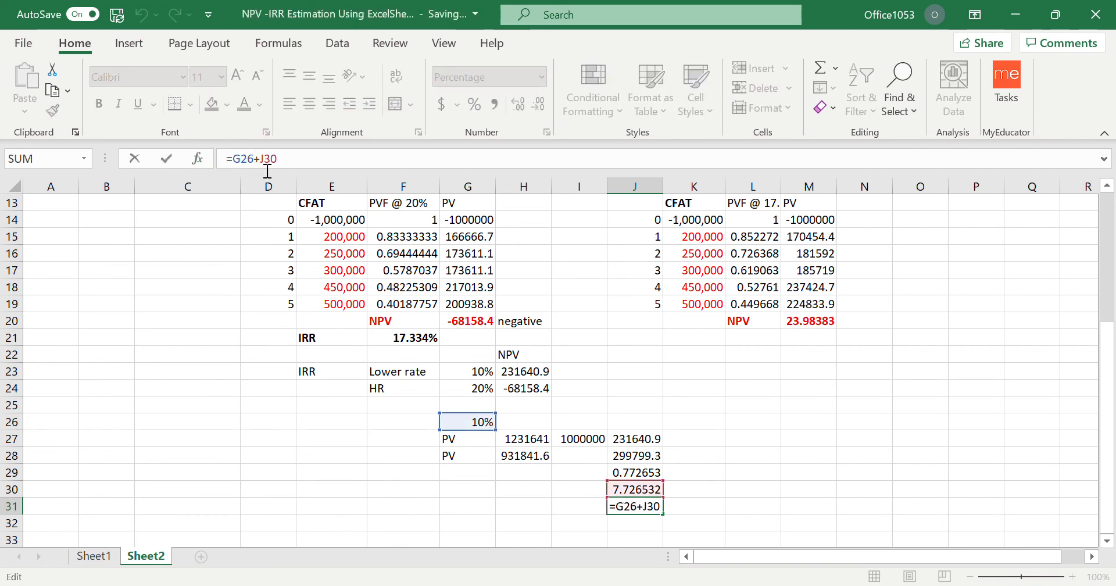
pyautogui.press('BackSpace')
pyautogui.press('BackSpace')
pyautogui.press('BackSpace')
pyautogui.write('10')
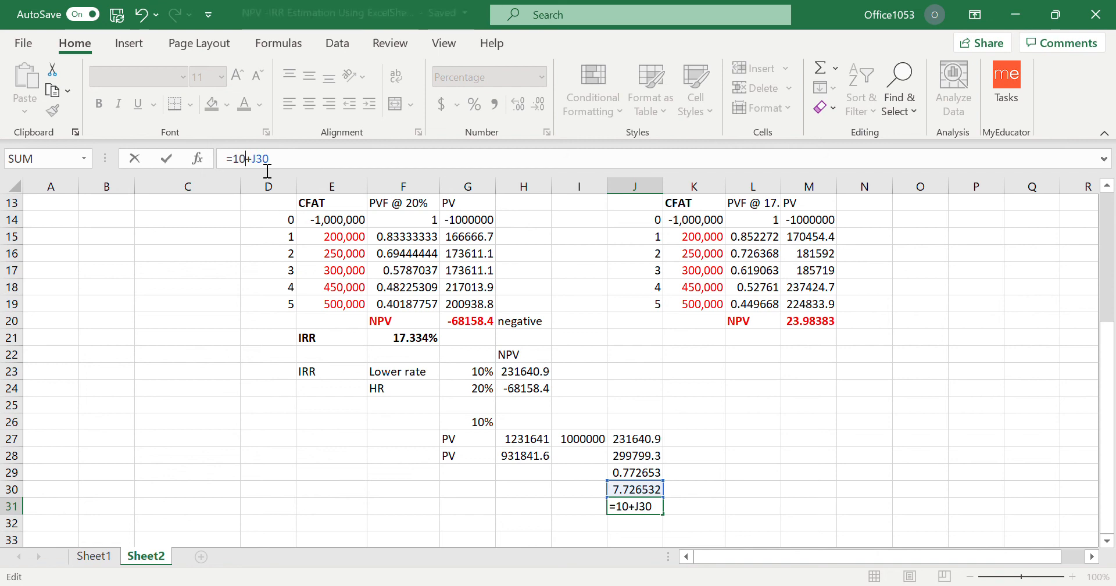
pyautogui.press('Return')
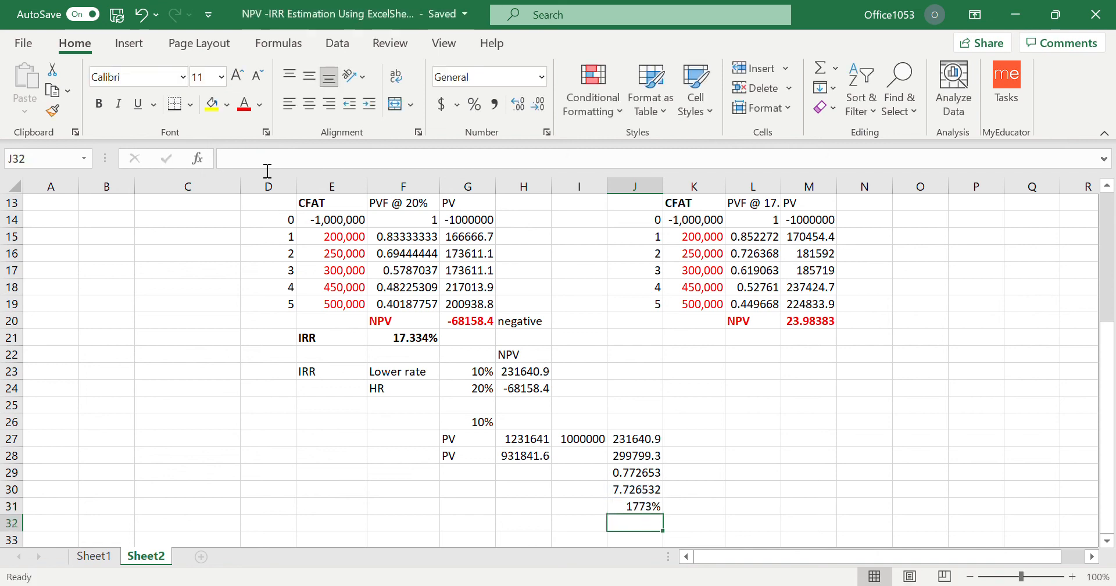
# Format the interpolated rate in J31 as a number with two decimals and make it bold.
pyautogui.click(644, 512)
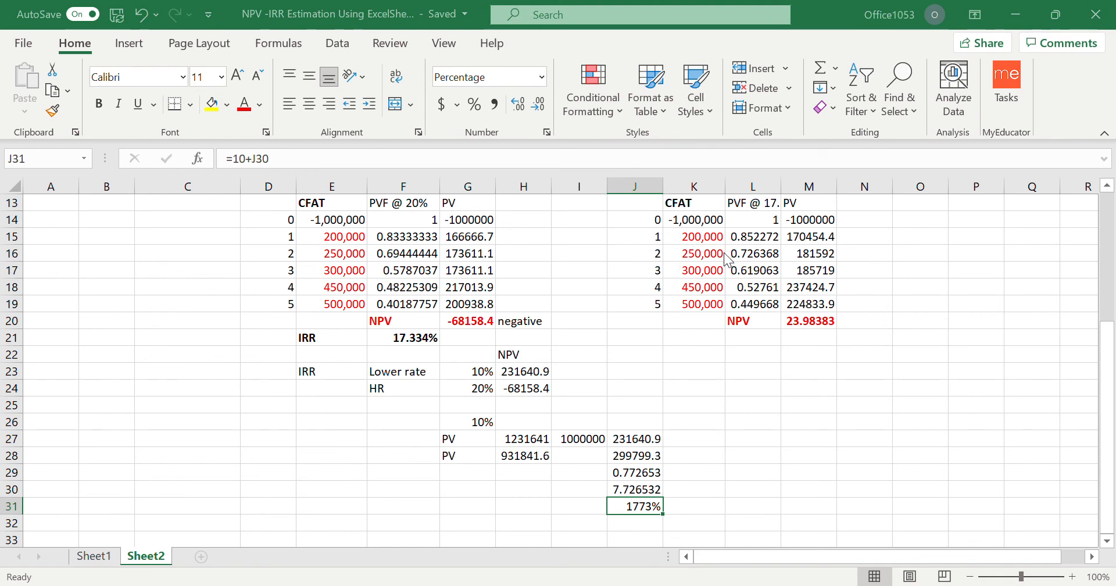
pyautogui.hotkey('ctrl', 'shift', '1')
pyautogui.click(779, 456)
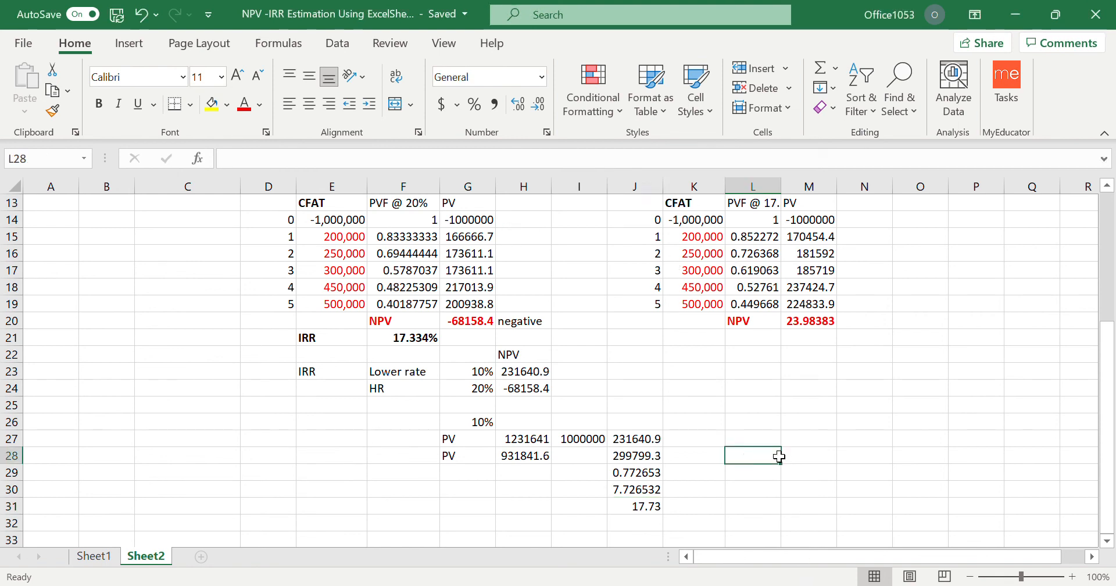
pyautogui.click(648, 507)
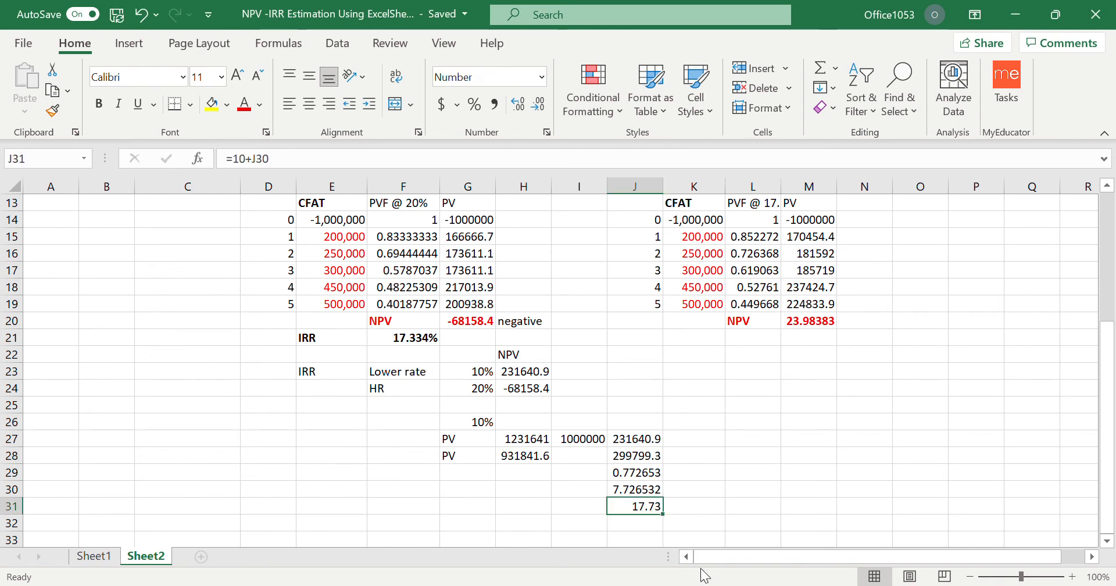
pyautogui.click(98, 104)
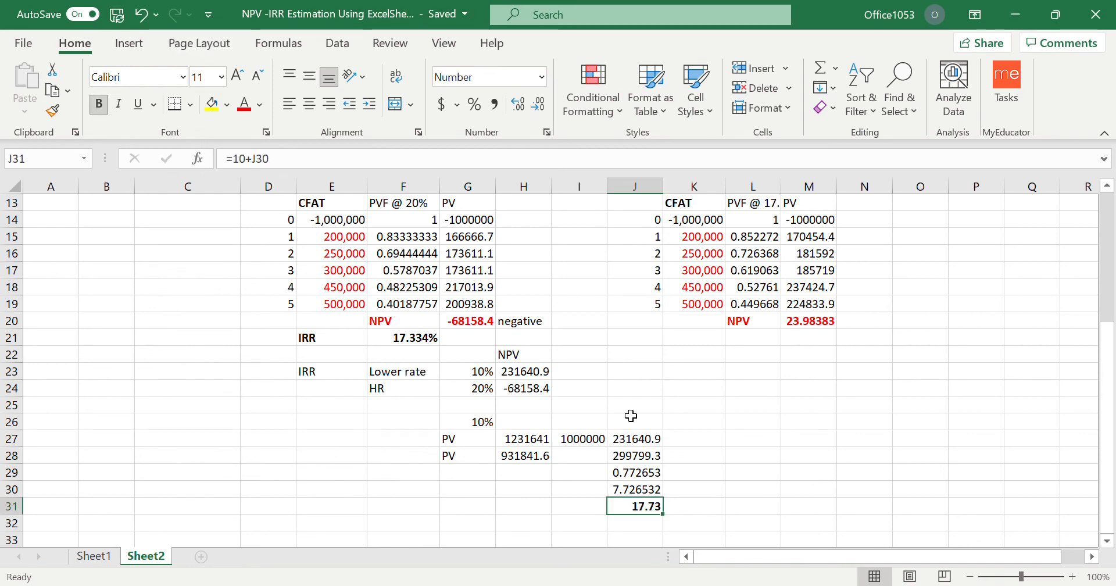
# Label the interpolated rate by entering IRR in I31.
pyautogui.click(666, 440)
pyautogui.click(640, 513)
pyautogui.click(583, 514)
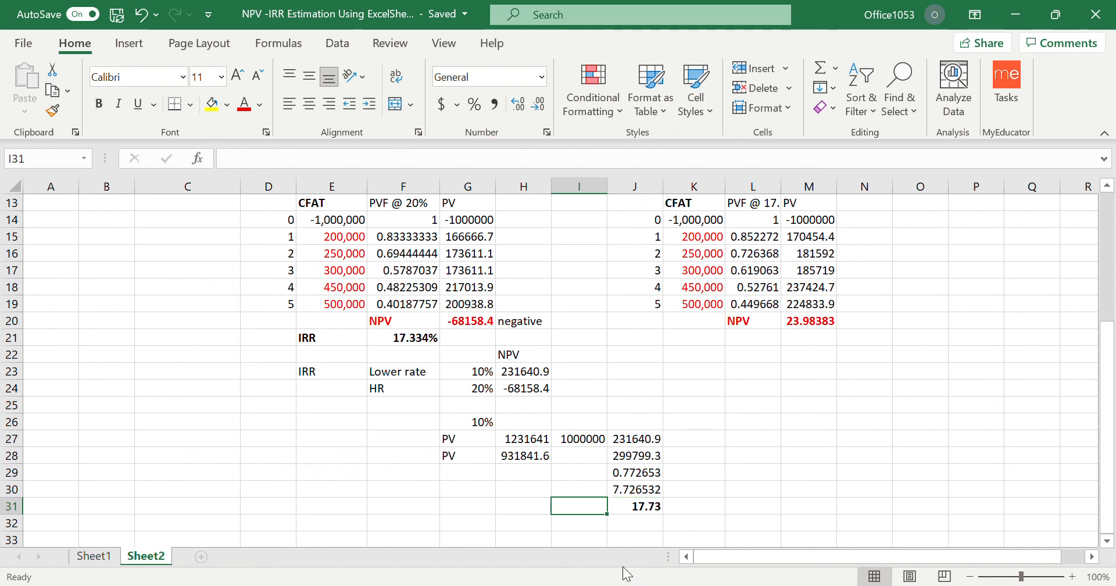
pyautogui.write('IRR')
pyautogui.press('Return')
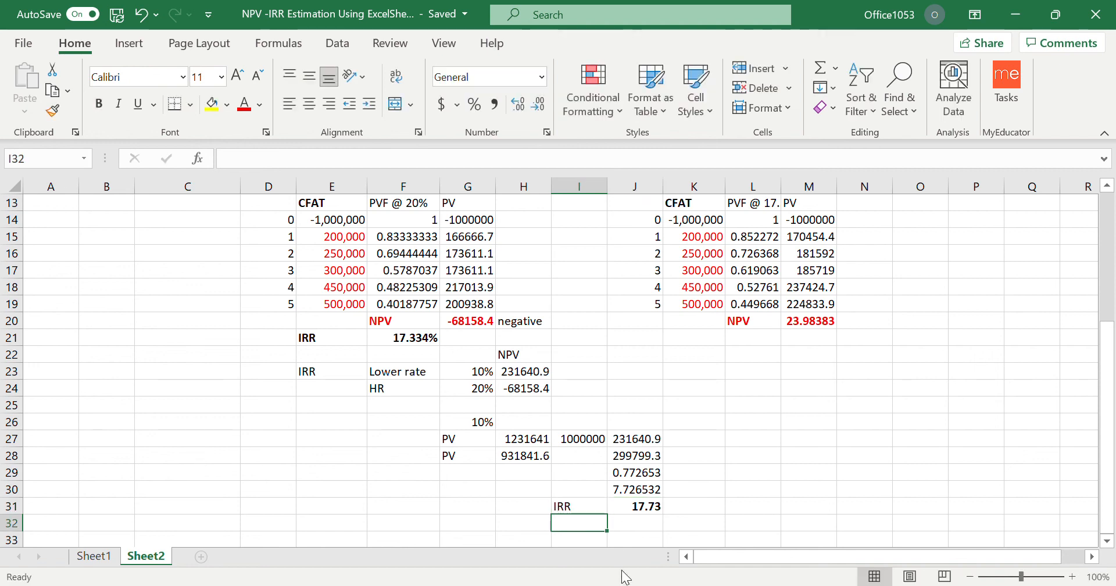
# Enter the note "approx" in C21, in the row of the IRR function result, and make it bold.
pyautogui.scroll(3, 744, 495)
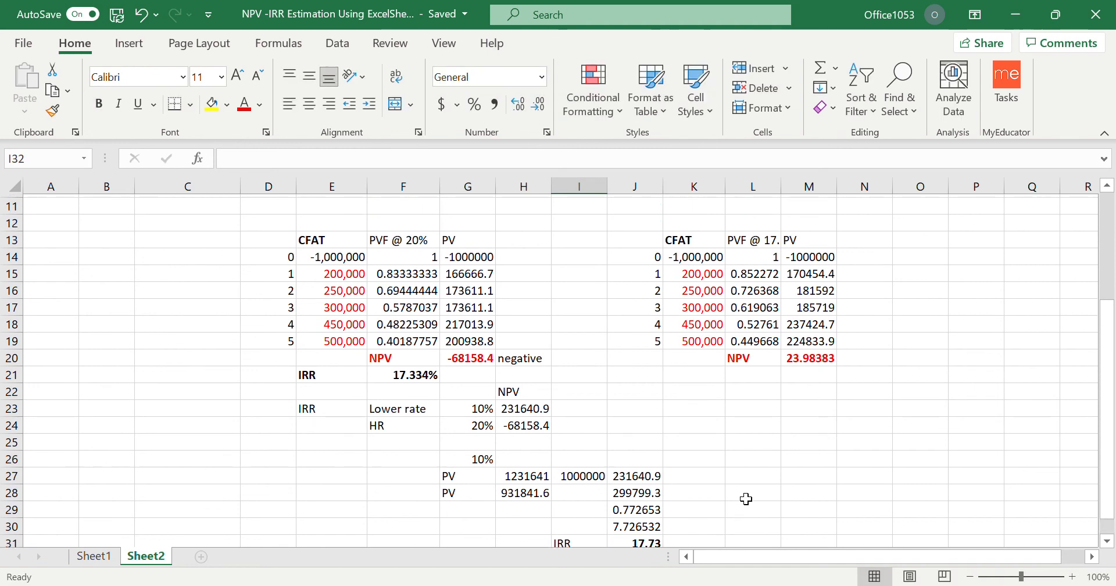
pyautogui.scroll(2, 746, 499)
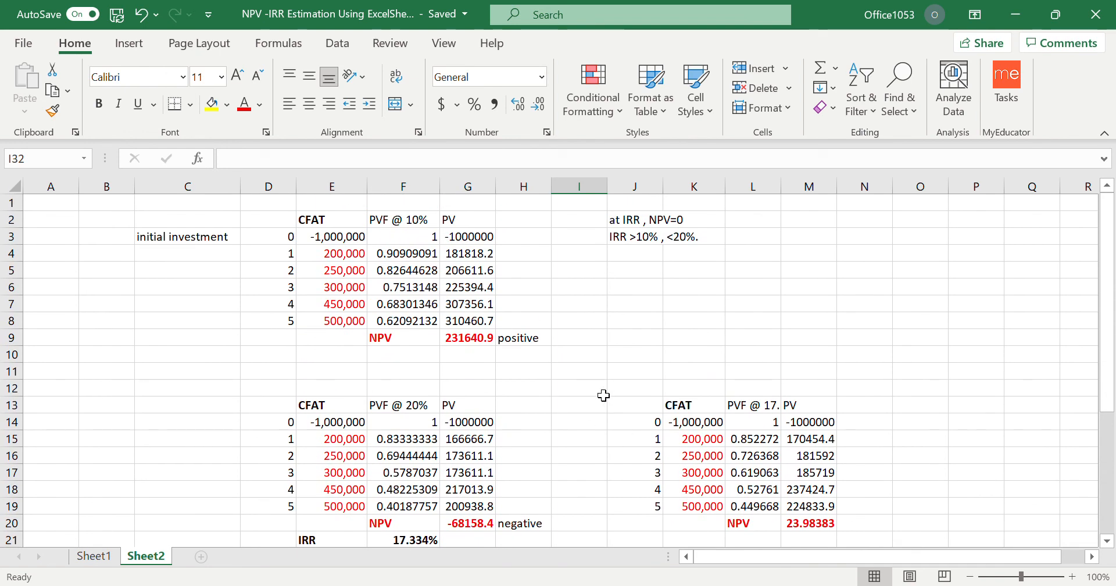
pyautogui.scroll(-4, 604, 401)
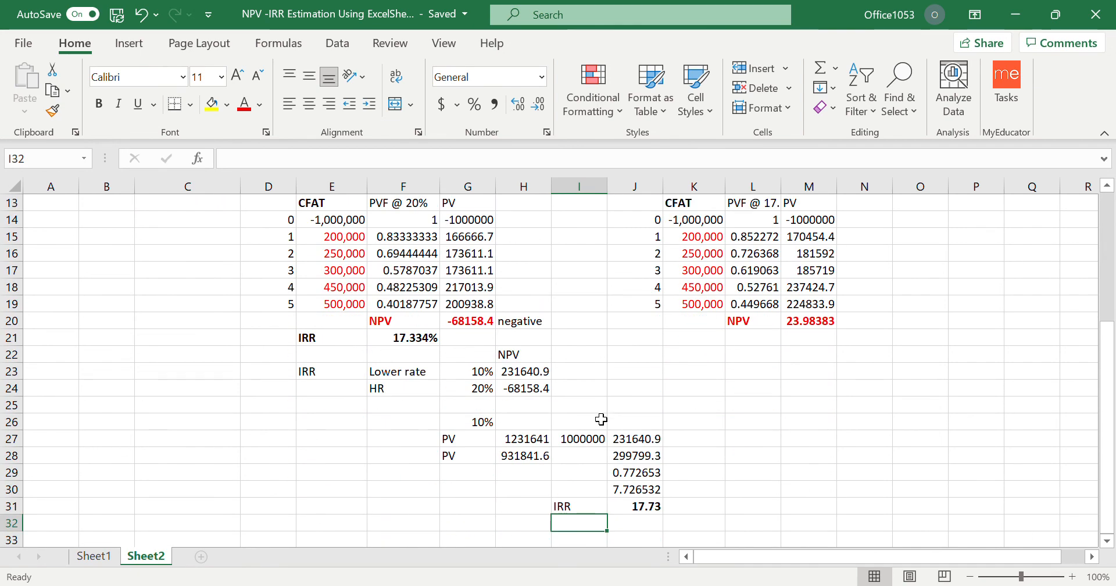
pyautogui.moveTo(319, 342); pyautogui.dragTo(413, 343)
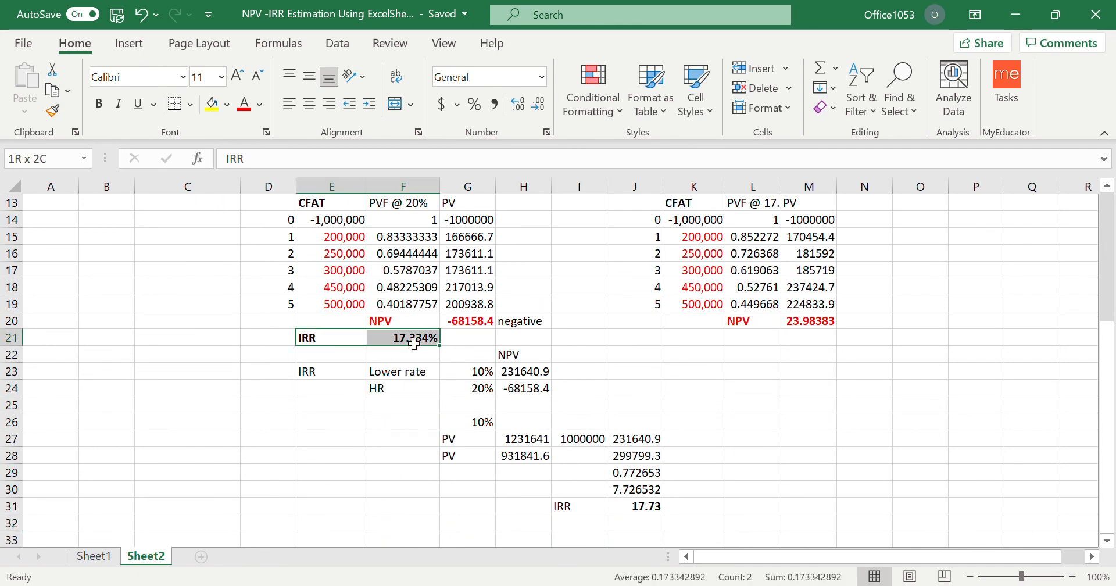
pyautogui.click(256, 343)
pyautogui.click(224, 342)
pyautogui.write('ap')
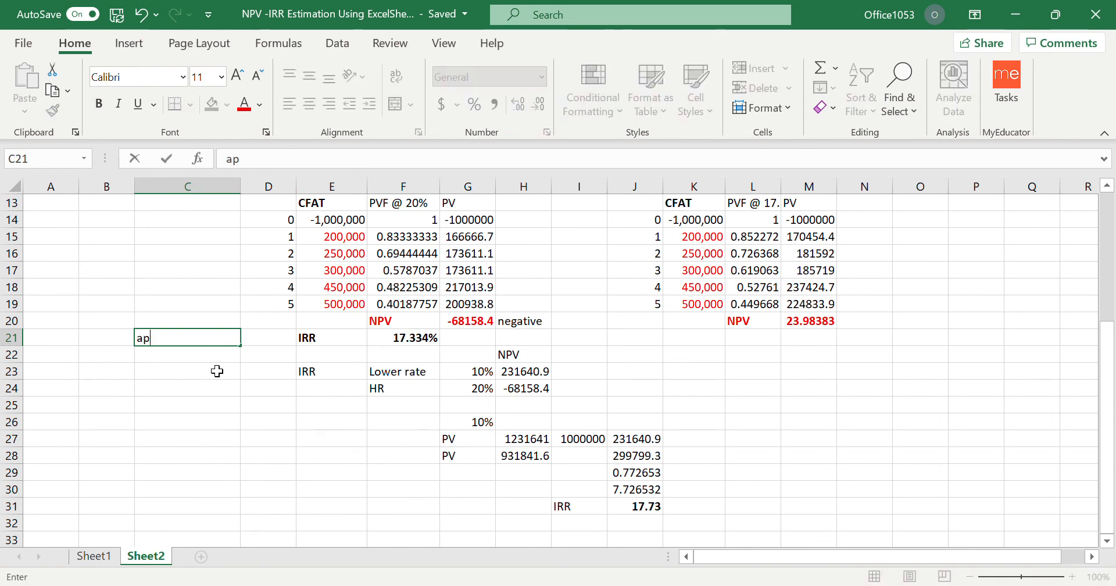
pyautogui.write('prox')
pyautogui.click(163, 339)
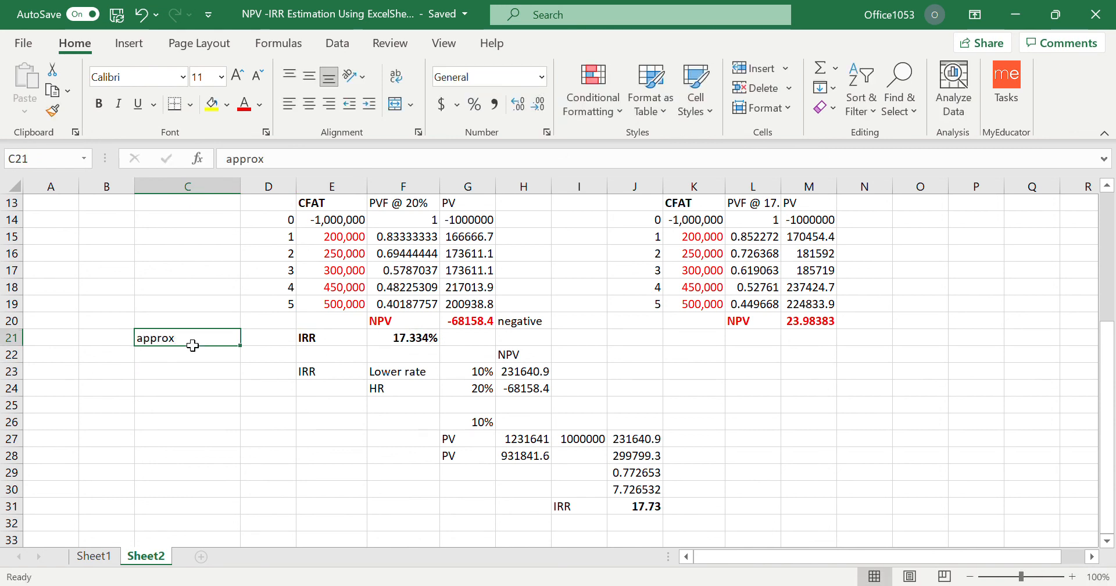
pyautogui.hotkey('ctrl', 'b')
pyautogui.click(267, 405)
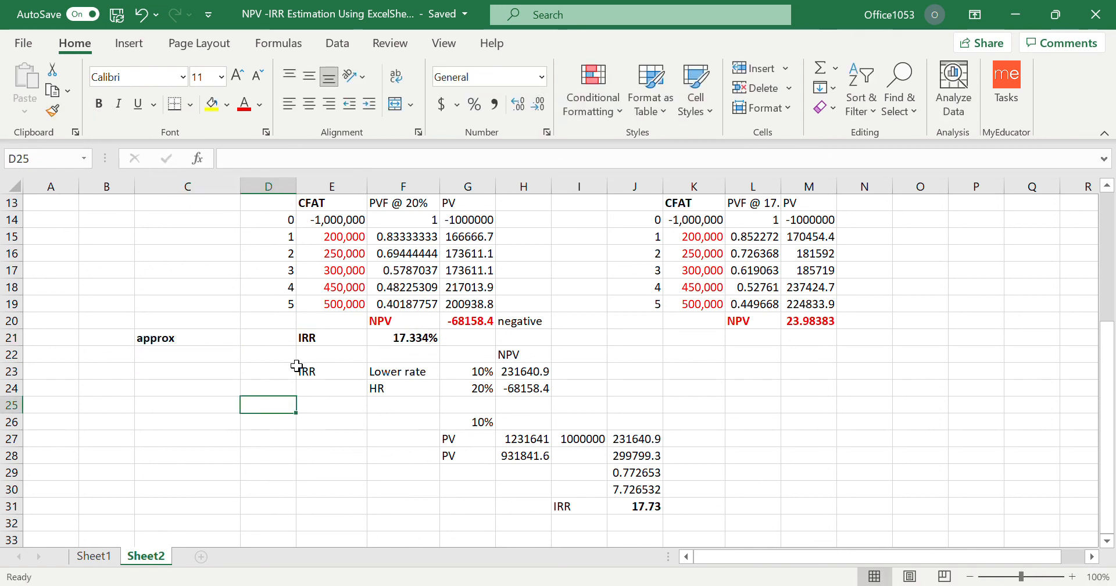
# Compare the IRR function result in F21 with the interpolated IRR in J31 and review the NPV tables above.
pyautogui.click(407, 337)
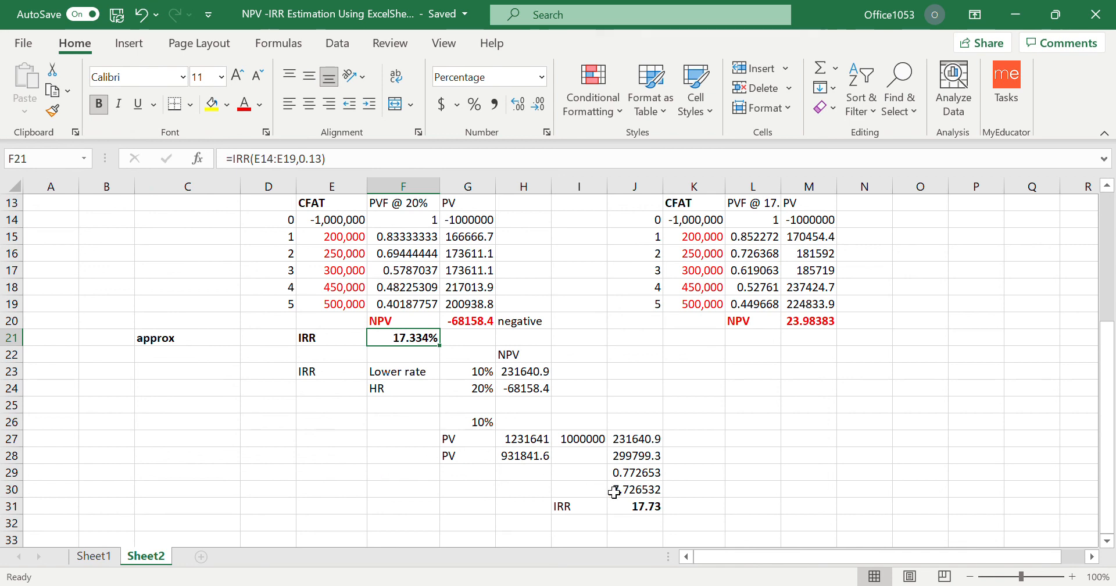
pyautogui.moveTo(581, 507); pyautogui.dragTo(641, 509)
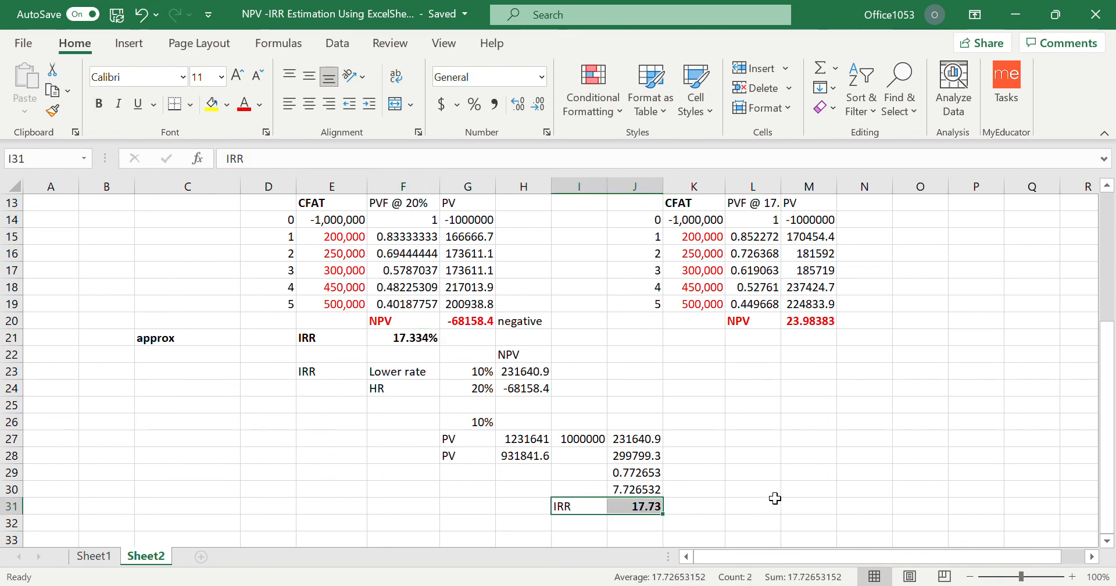
pyautogui.scroll(4, 776, 499)
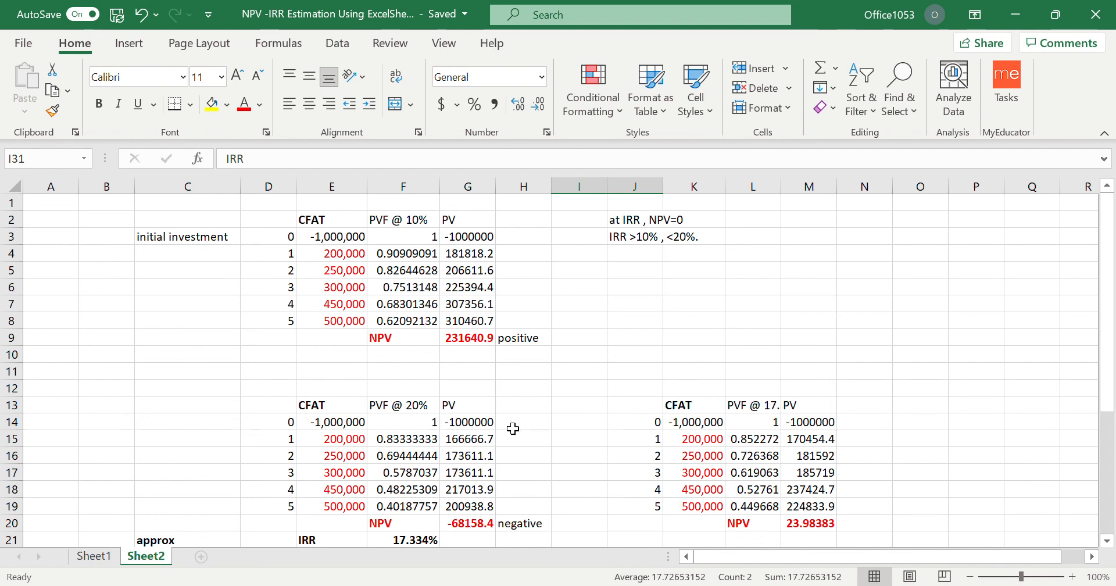
pyautogui.scroll(-3, 510, 427)
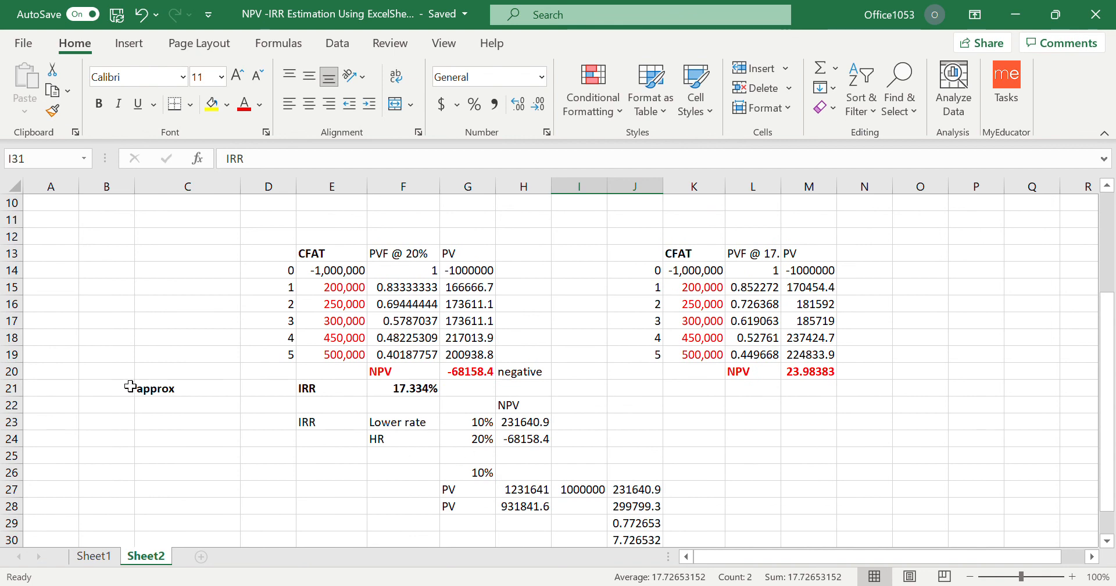
pyautogui.moveTo(174, 388); pyautogui.dragTo(652, 509)
pyautogui.click(845, 490)
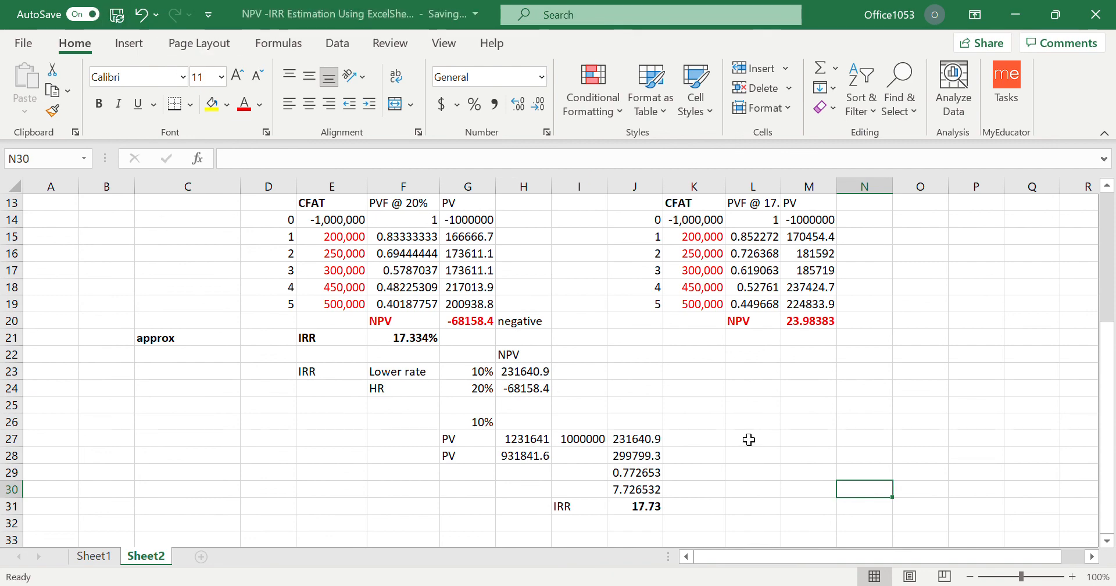
pyautogui.scroll(4, 748, 439)
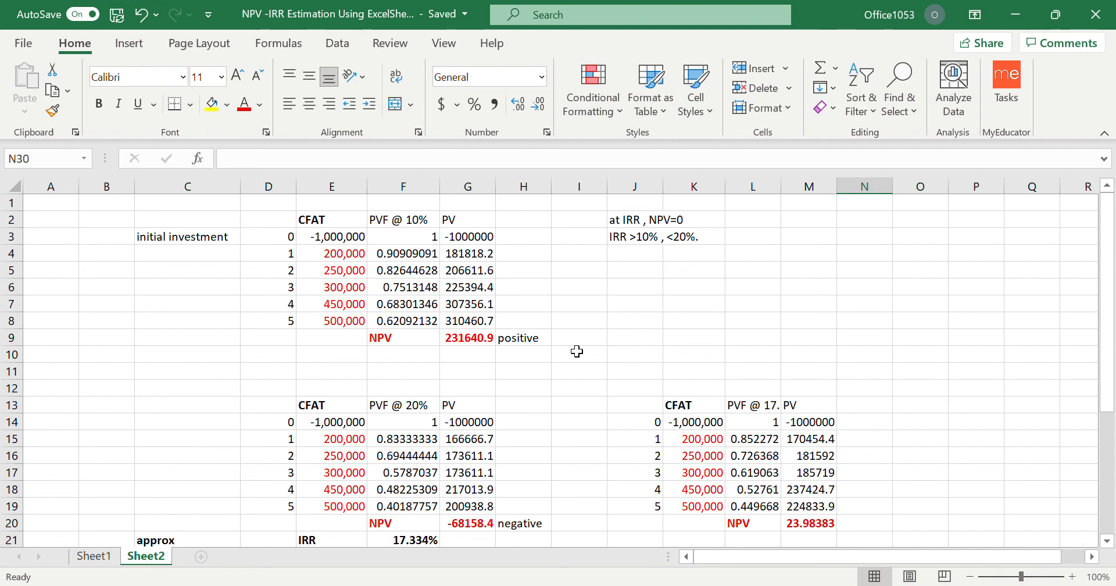
pyautogui.scroll(-2, 577, 351)
pyautogui.scroll(-3, 577, 351)
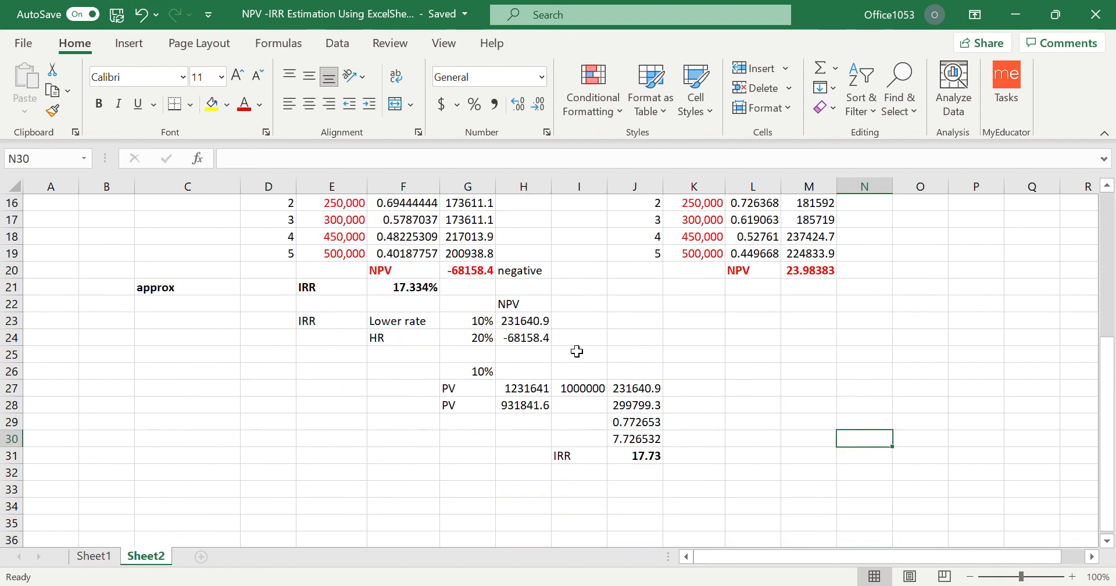
# Enter the contact e-mail address in F35 below the interpolation.
pyautogui.click(389, 527)
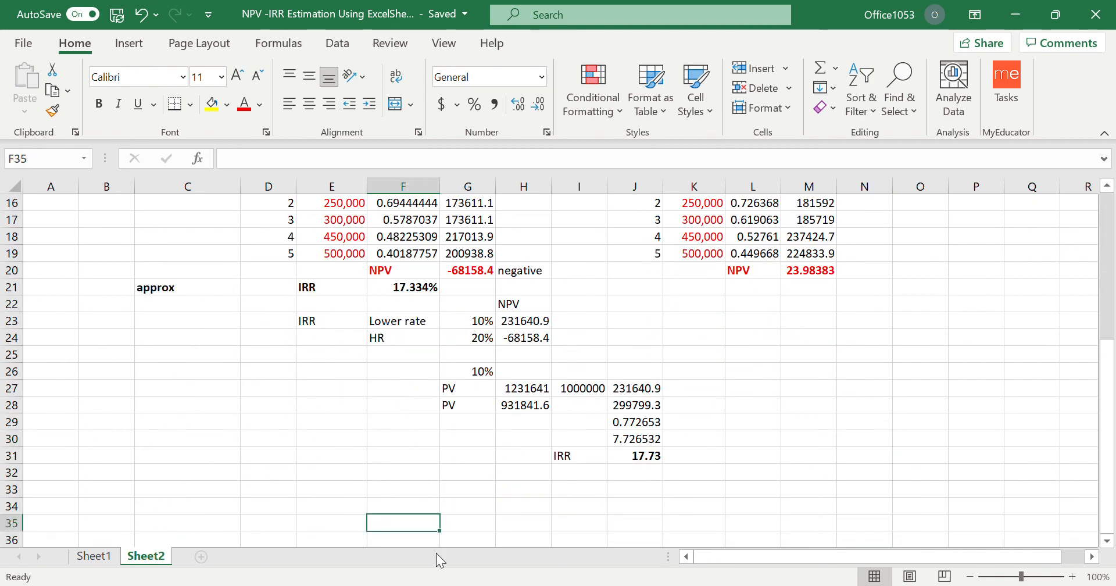
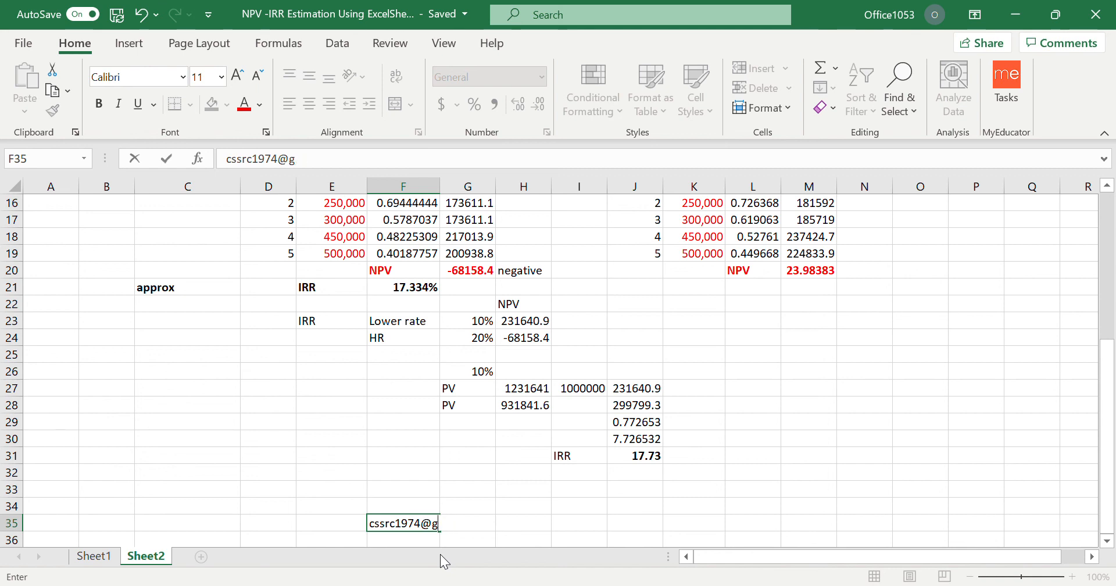
pyautogui.press('Return')
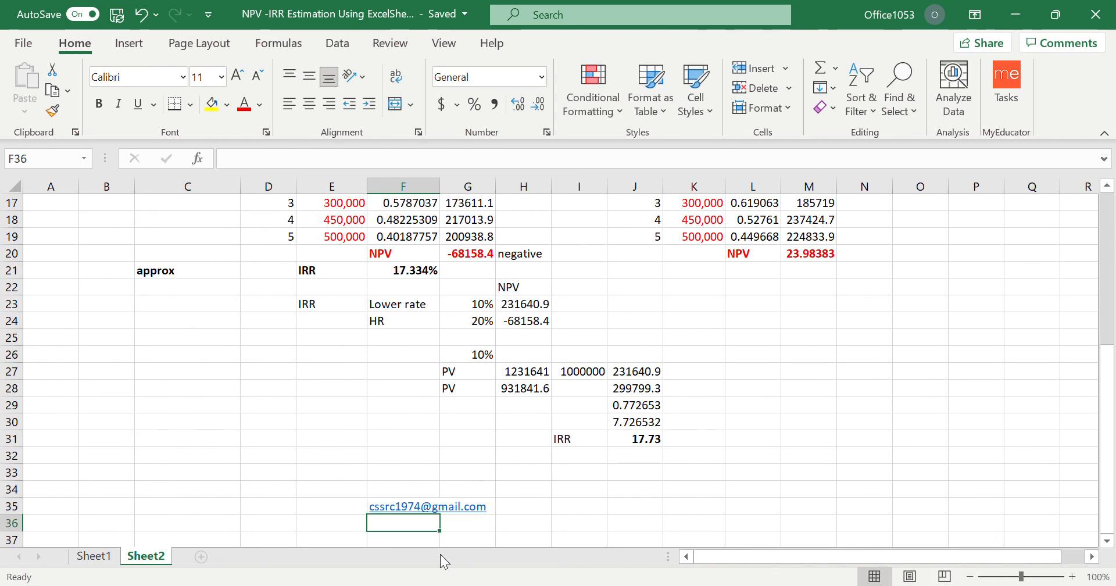
# Enter "whatsapp:" followed by the two contact phone numbers, separated by a comma, in F36.
pyautogui.write('whatsap')
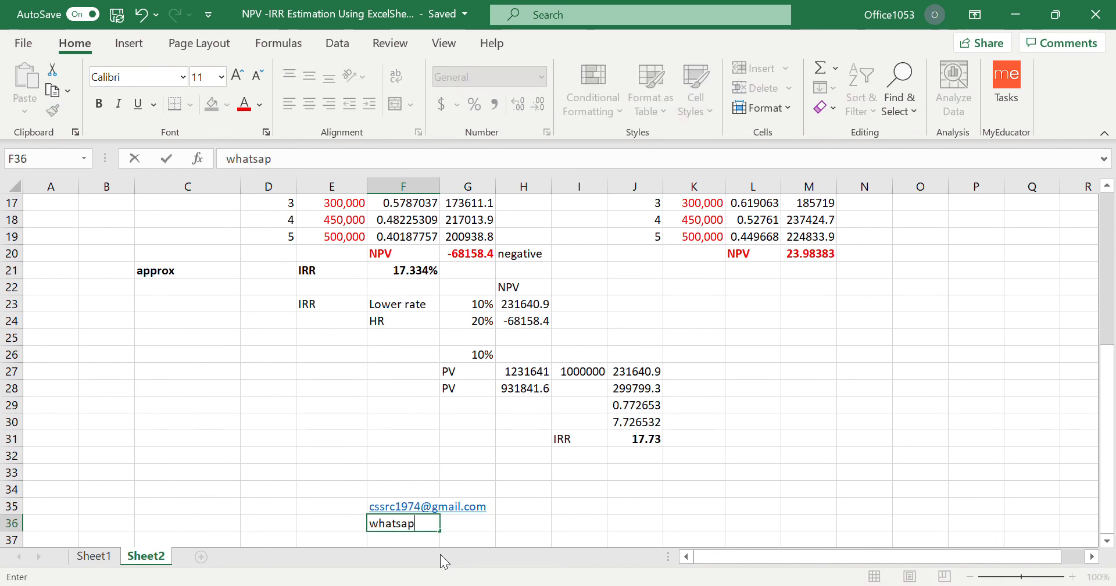
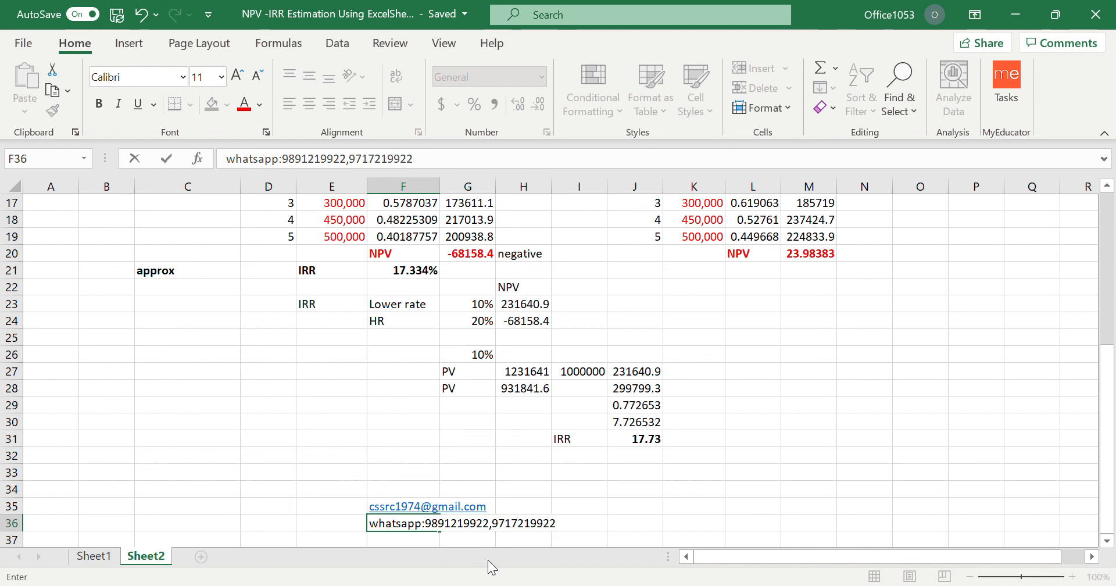
pyautogui.click(507, 458)
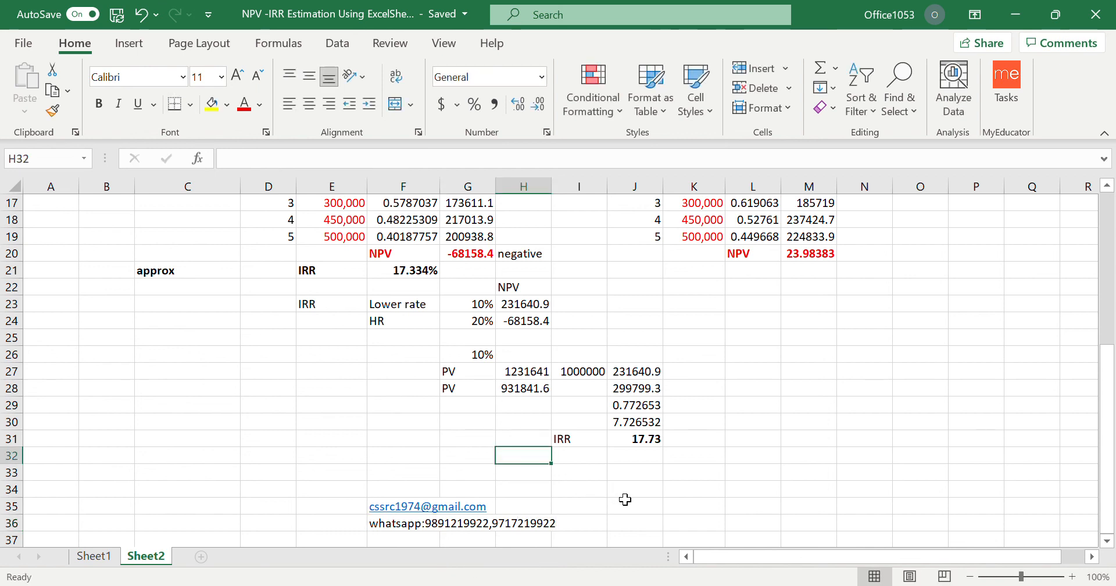
# Color the text of the contact details block F34:I37 red.
pyautogui.scroll(-2, 625, 499)
pyautogui.moveTo(377, 391); pyautogui.dragTo(595, 447)
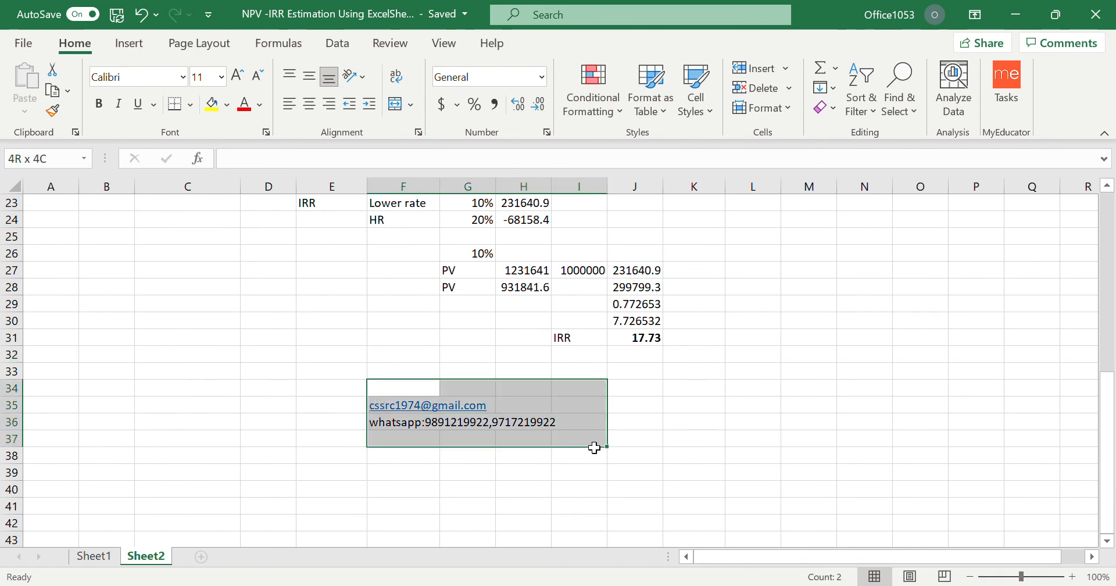
pyautogui.click(244, 104)
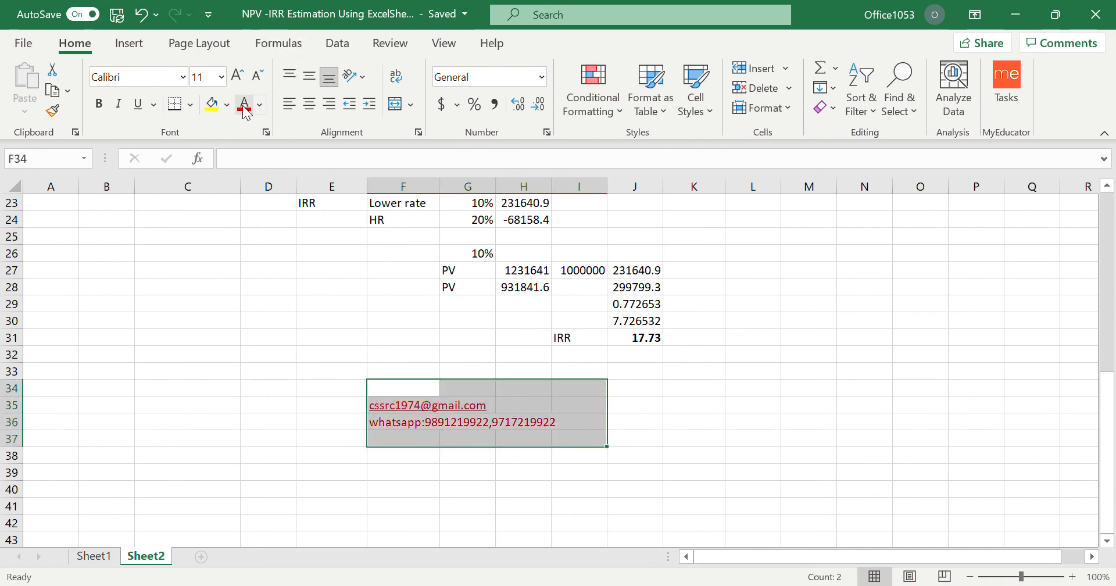
pyautogui.click(662, 491)
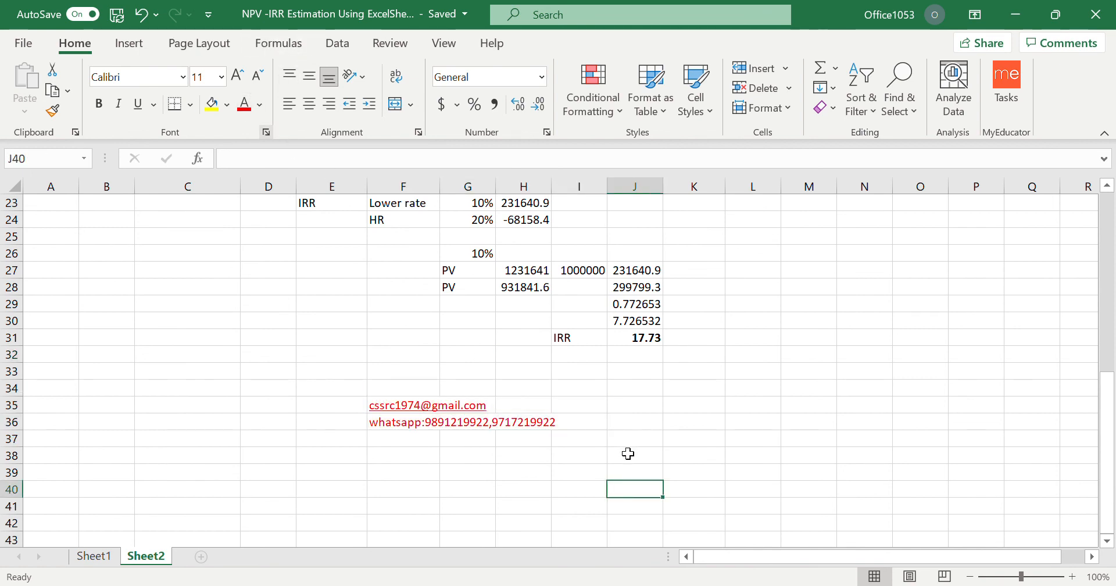